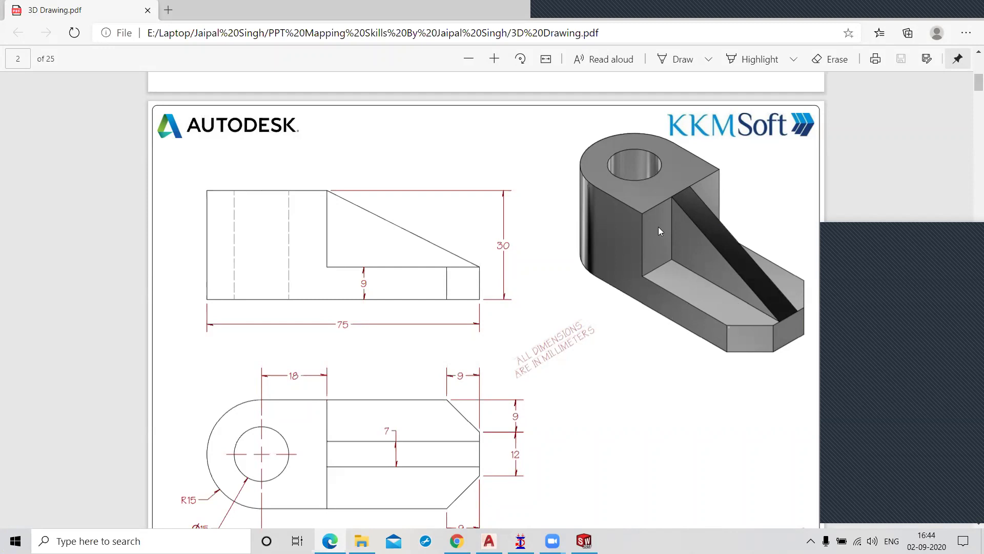
- Examine the front, top and isometric views and dimensions of the Fixture Block on sheet 2 of the drawing
scroll(658, 227, down, 3)
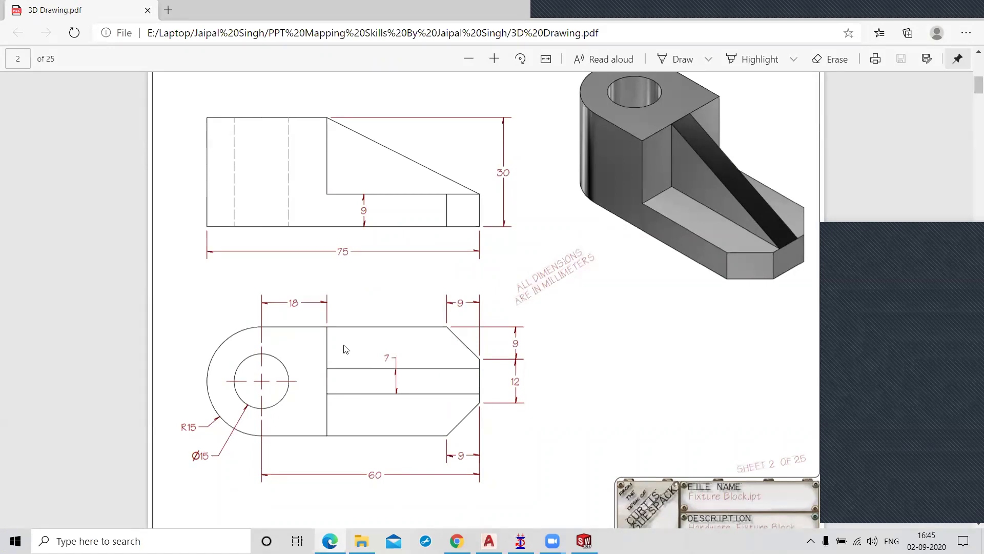
scroll(656, 187, down, 1)
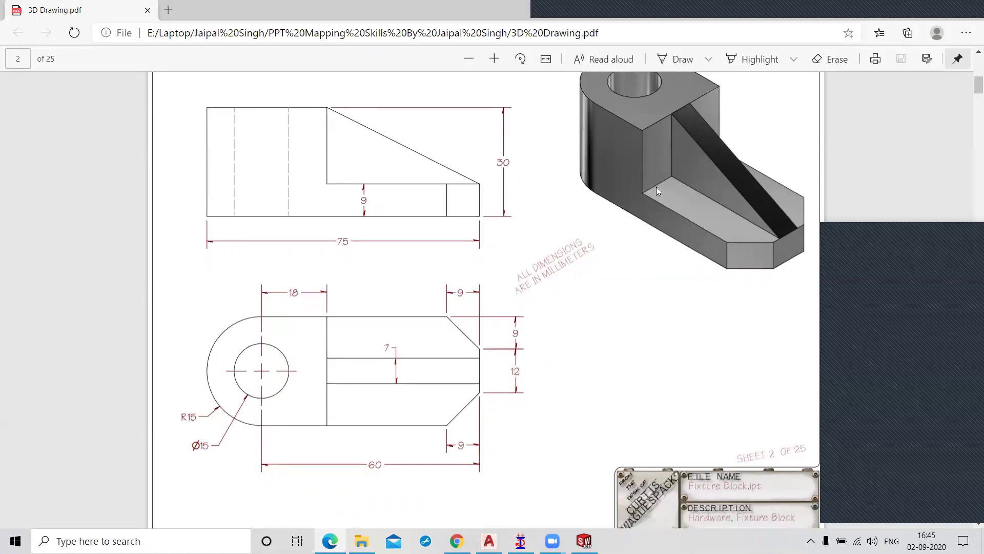
scroll(657, 185, up, 1)
scroll(657, 185, up, 1)
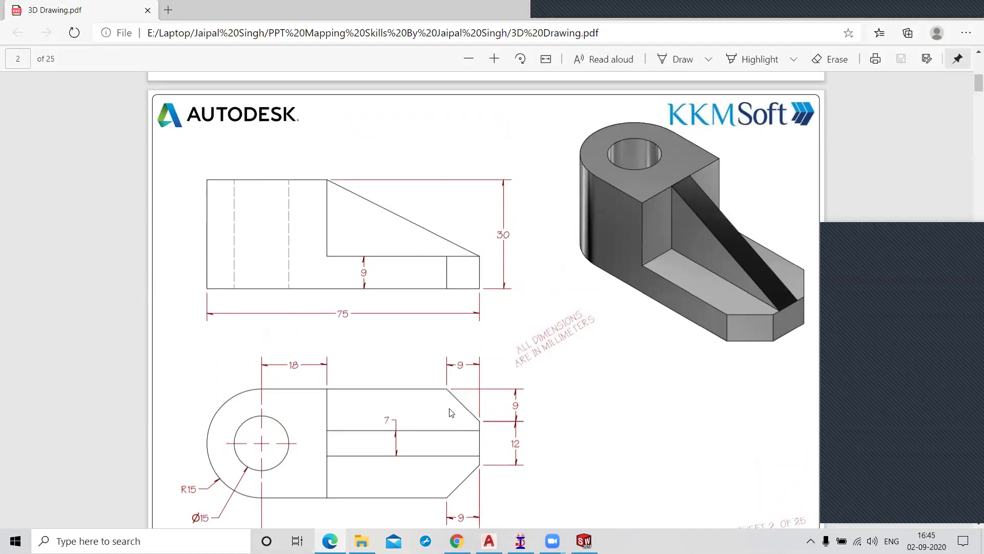
scroll(458, 362, down, 2)
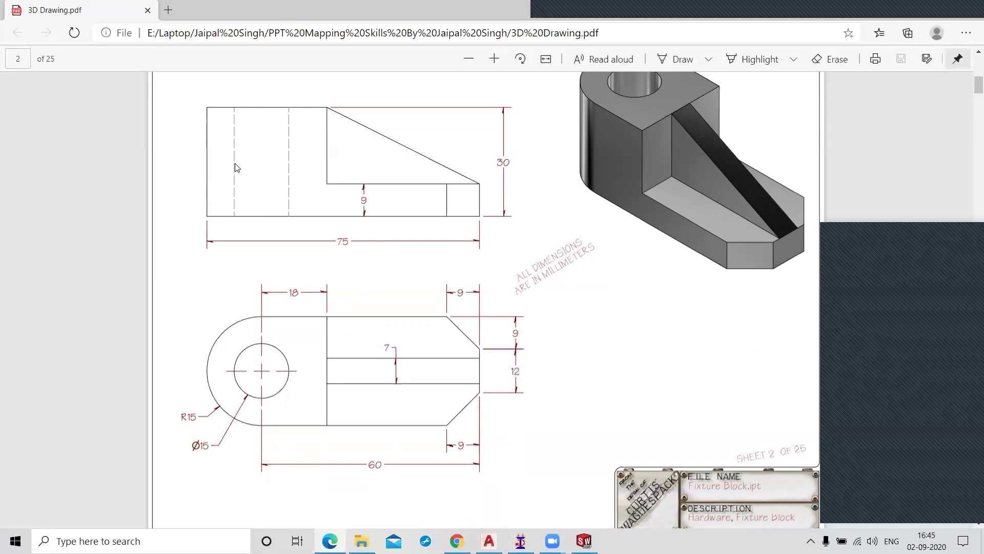
scroll(234, 163, up, 2)
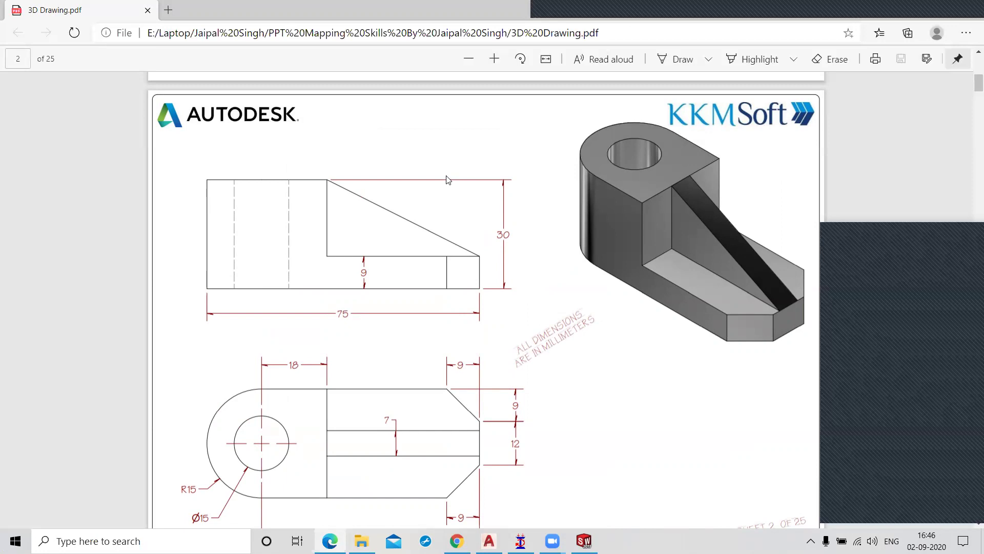
scroll(431, 198, down, 3)
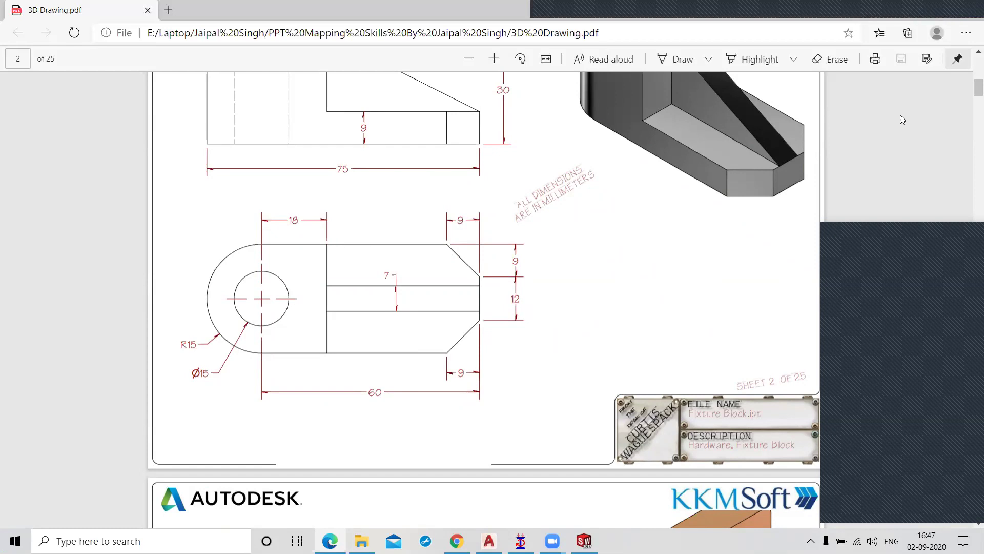
- Switch to SOLIDWORKS, start a sketch on the Top Plane and draw a center rectangle about 165 by 90 mm centred on the origin
click(918, 11)
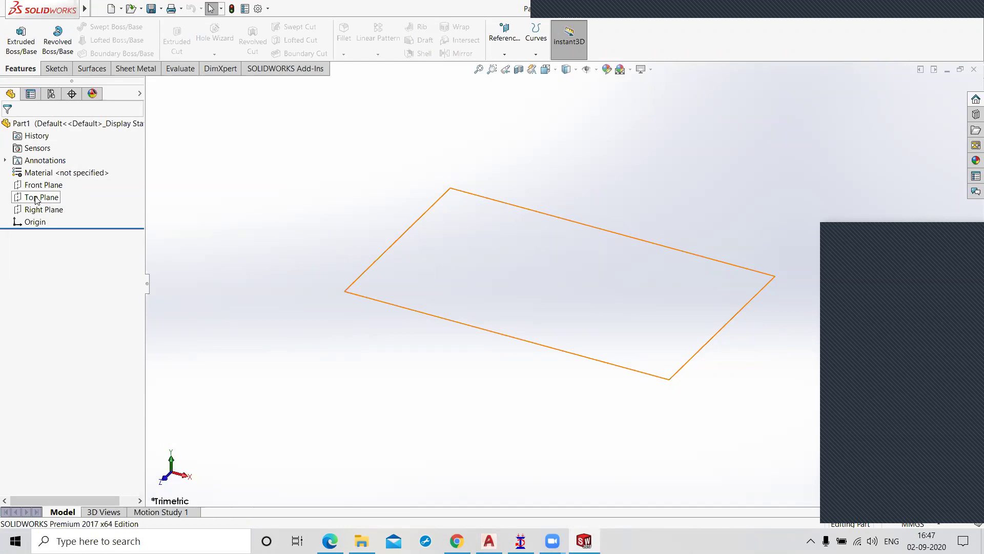
click(36, 199)
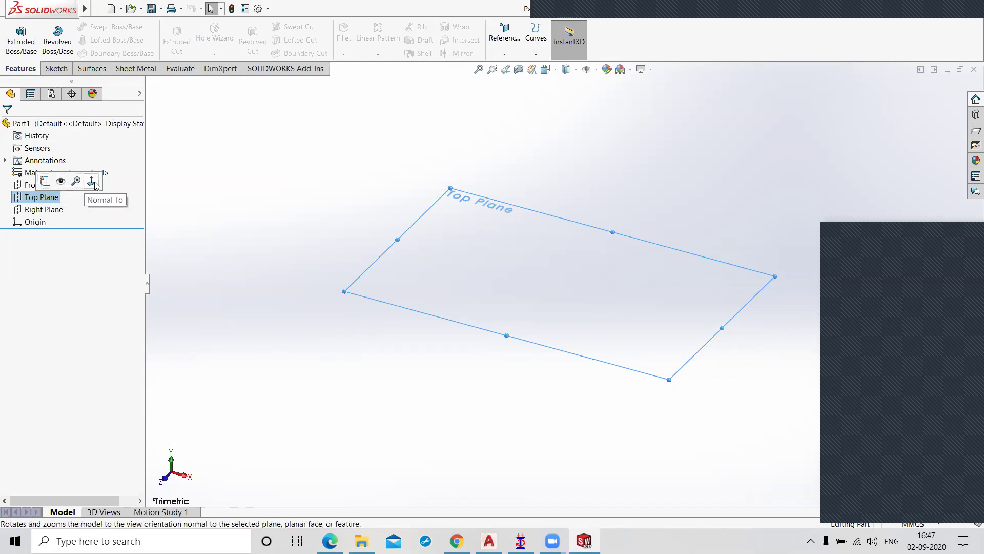
click(45, 182)
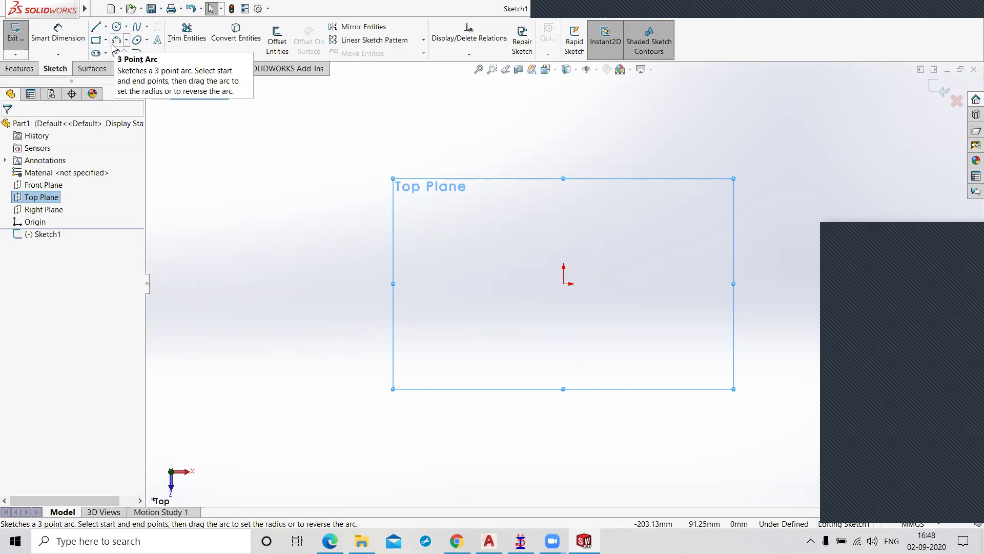
click(106, 40)
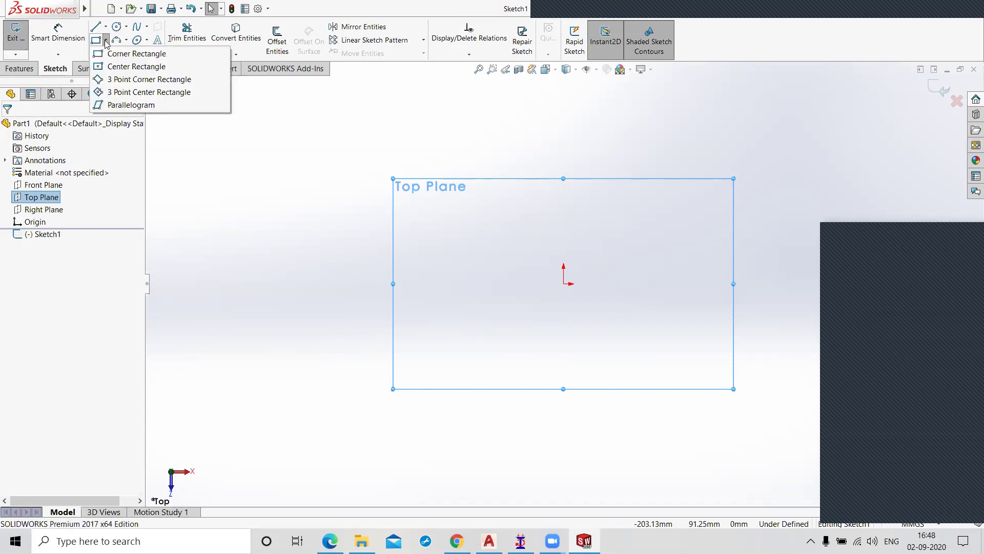
click(123, 67)
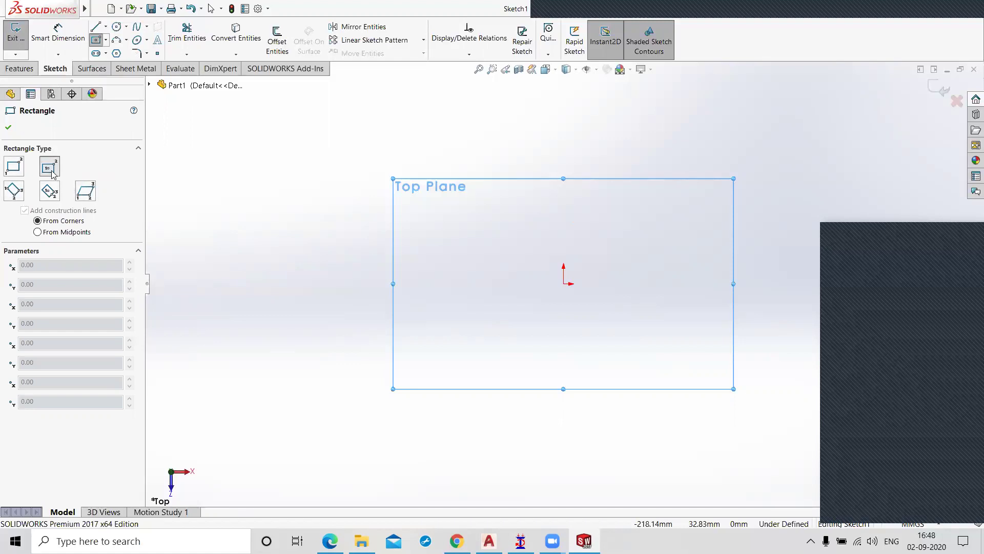
click(564, 285)
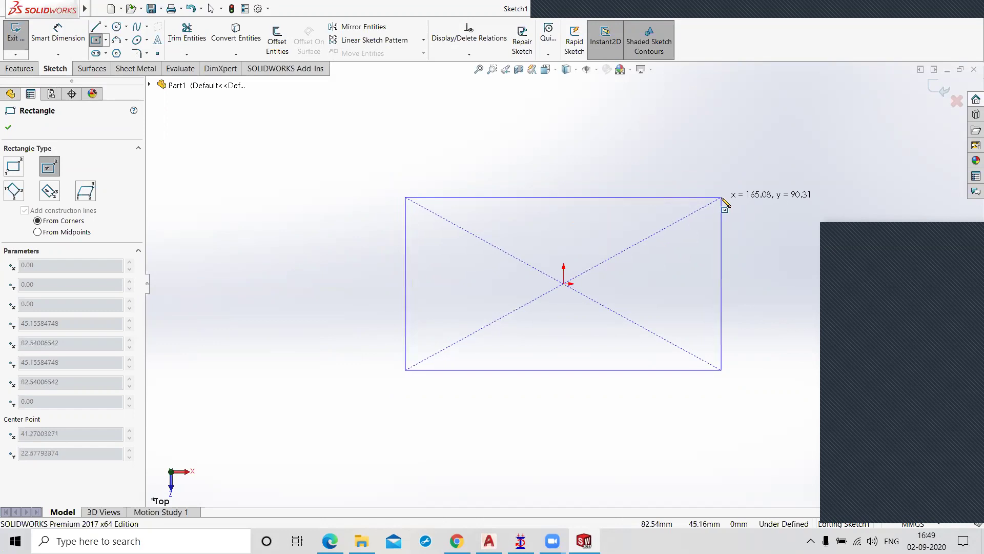
click(722, 198)
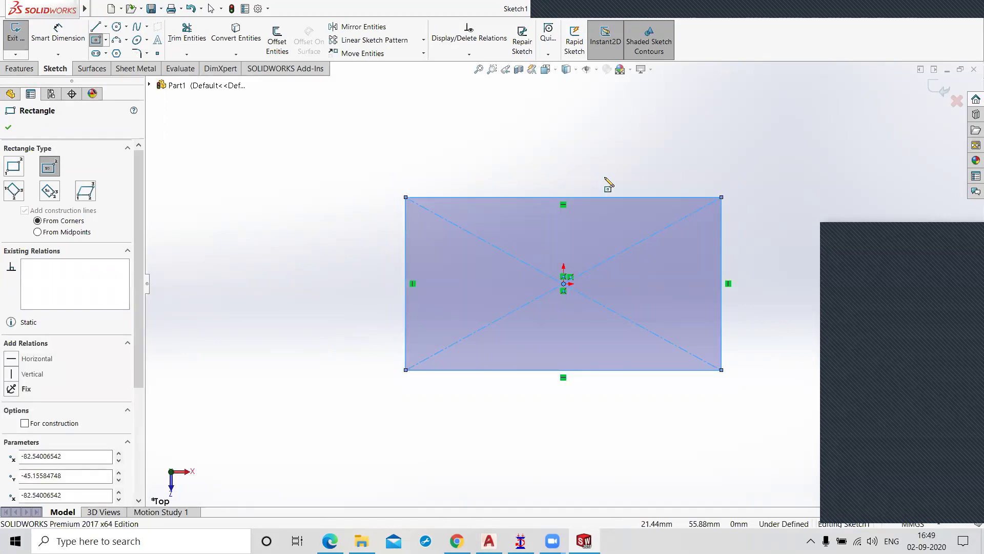
- Dimension the rectangle's horizontal edge to 60 mm and its vertical edge to 30 mm
click(57, 47)
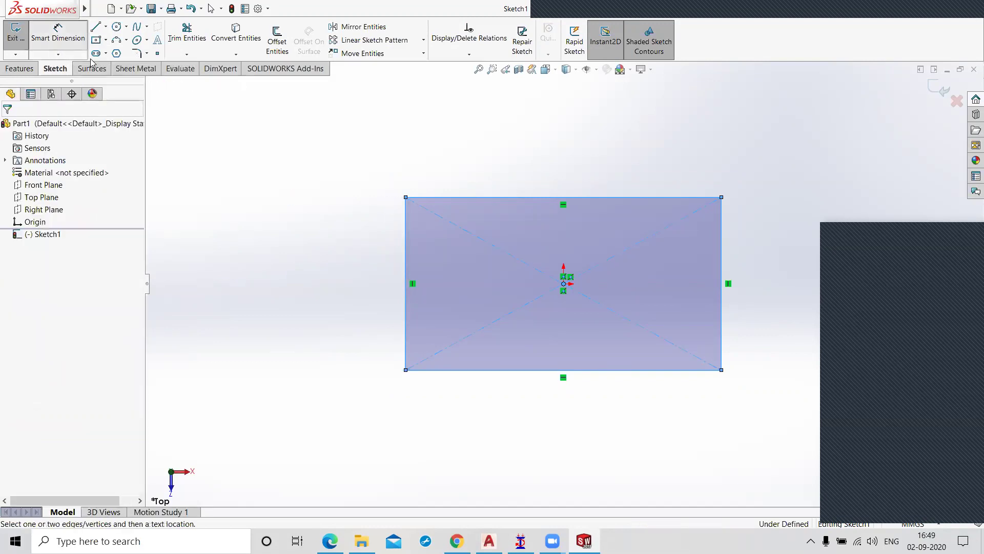
click(523, 199)
click(536, 170)
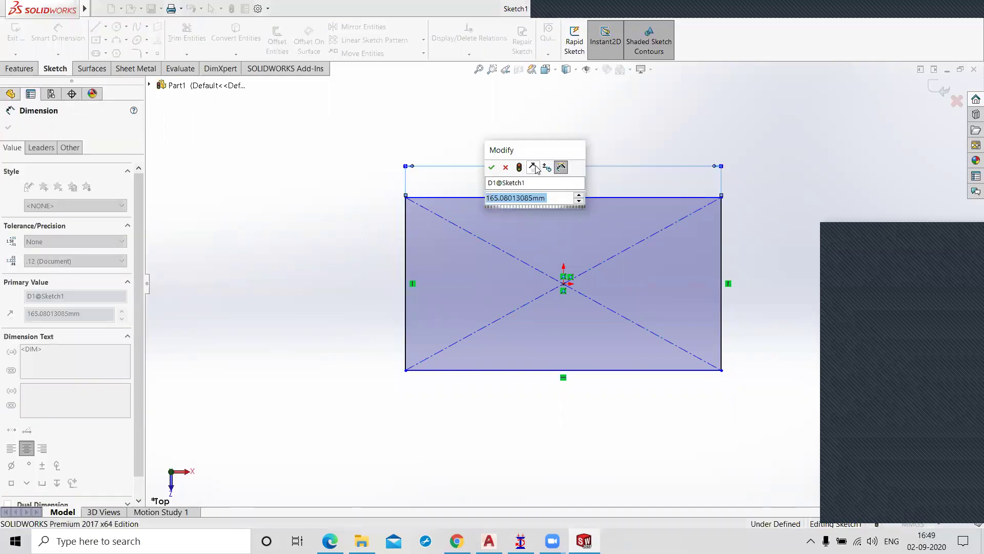
text(60)
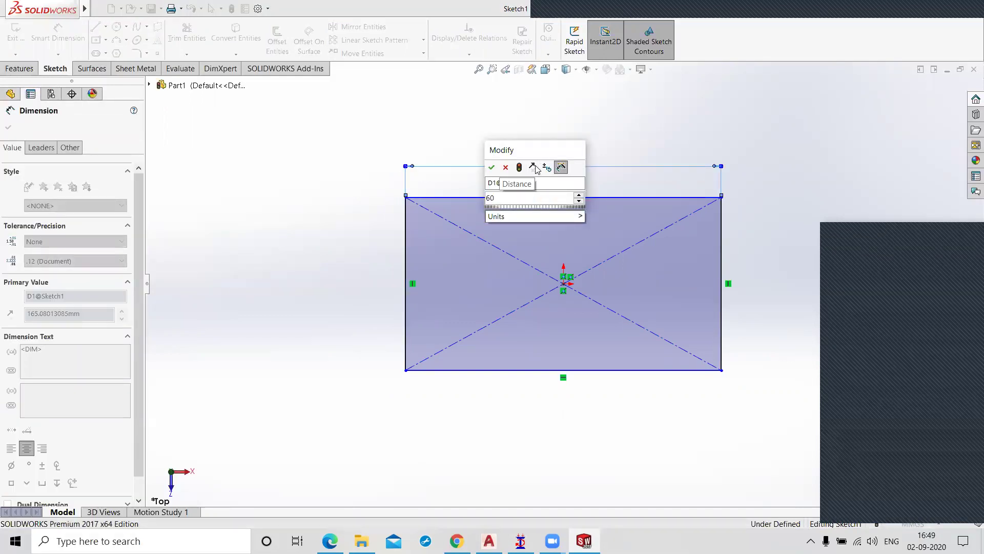
key(Return)
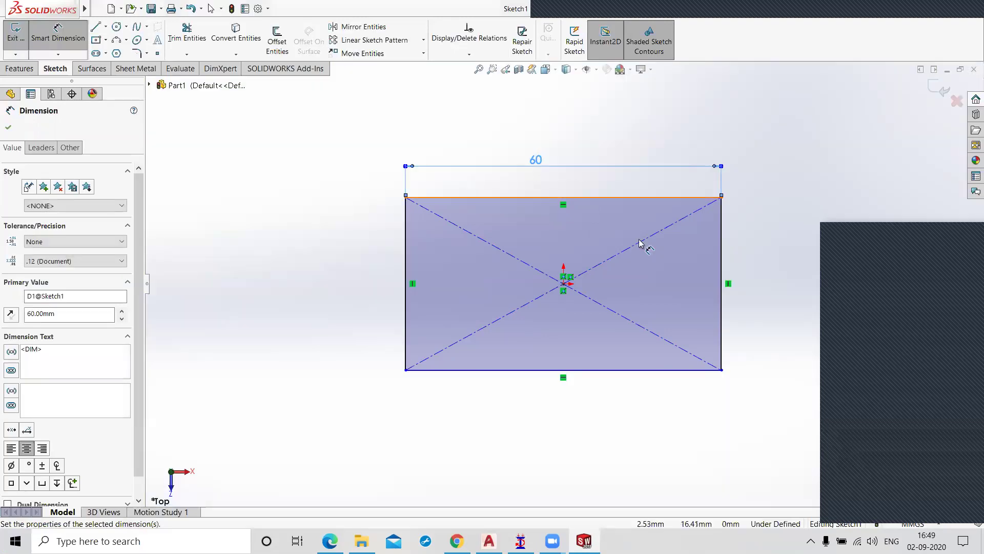
click(764, 294)
click(755, 281)
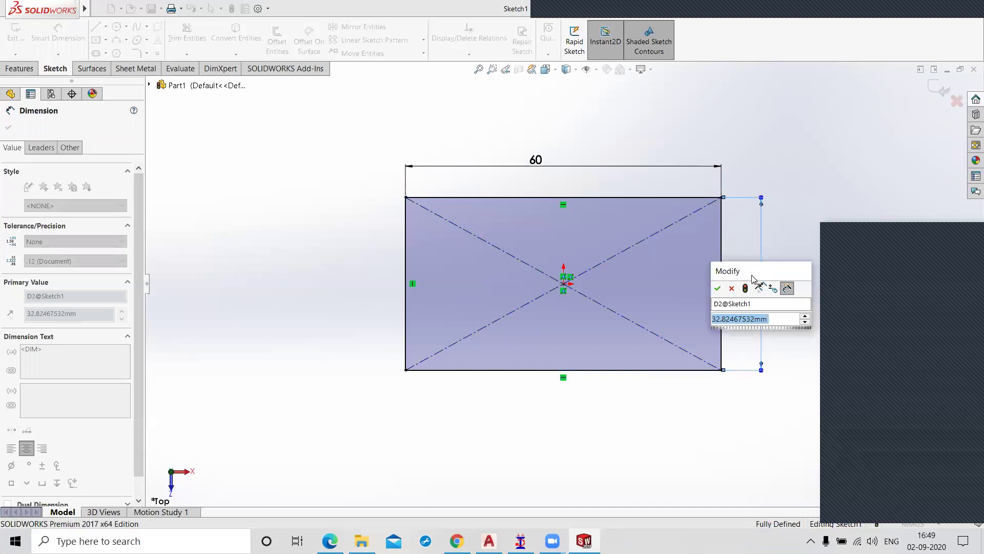
text(30)
key(Return)
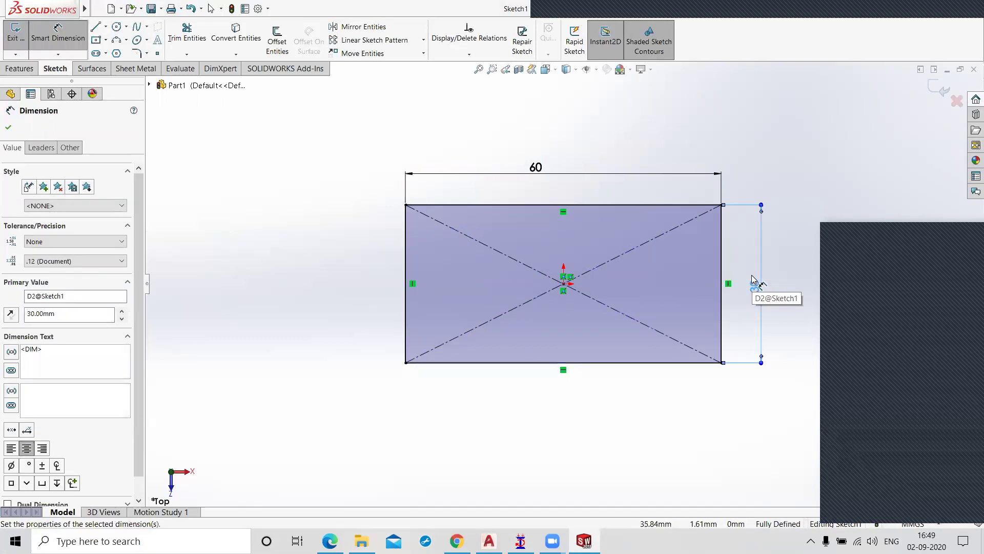
click(797, 205)
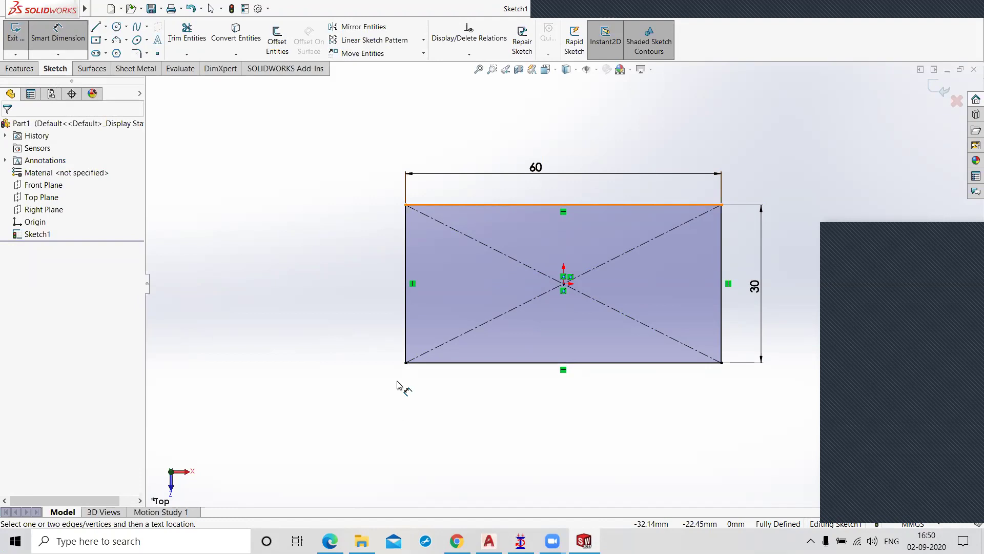
click(127, 41)
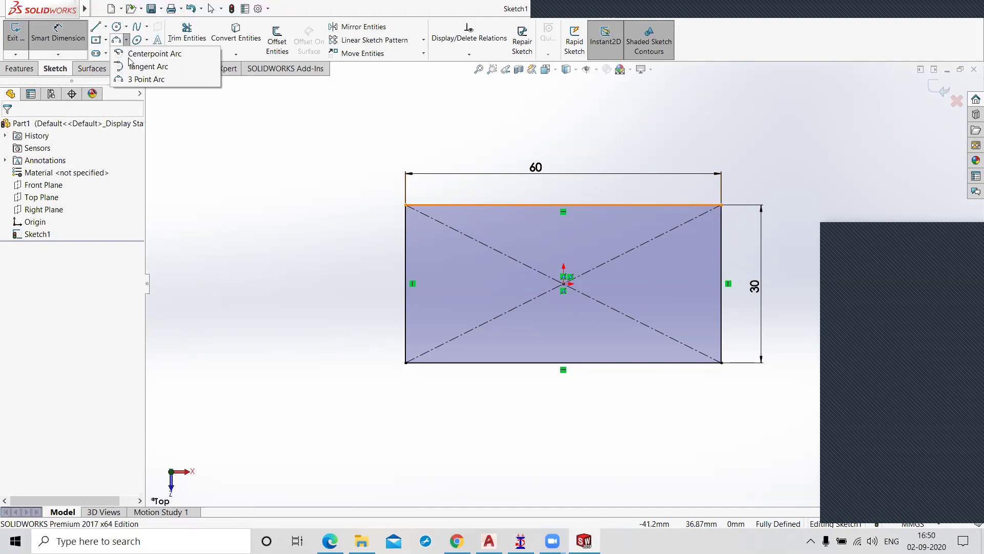
click(133, 54)
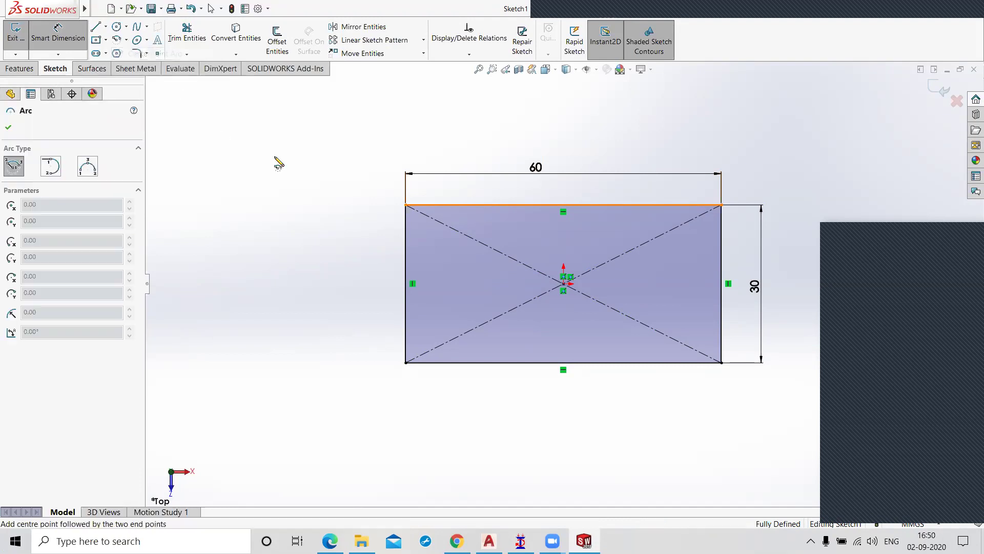
click(406, 205)
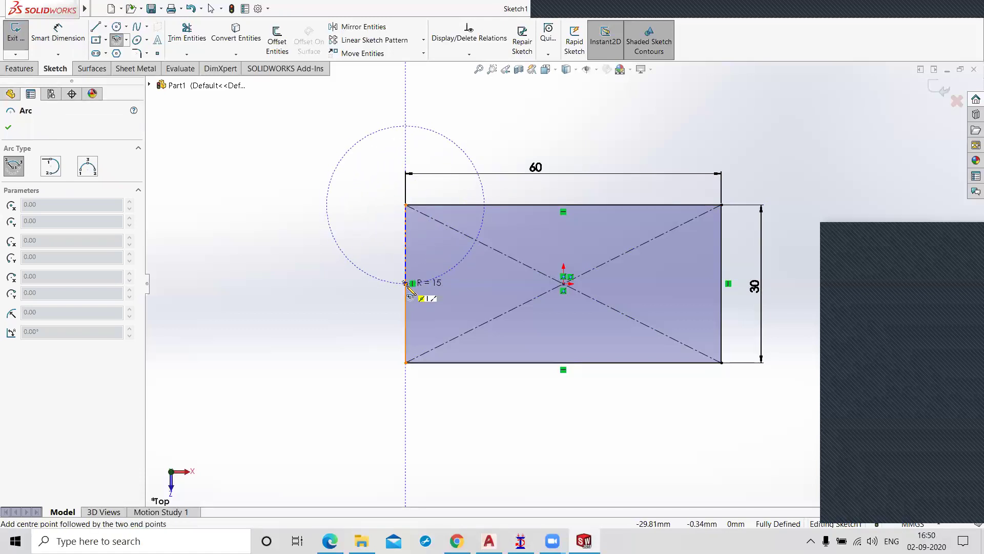
key(Escape)
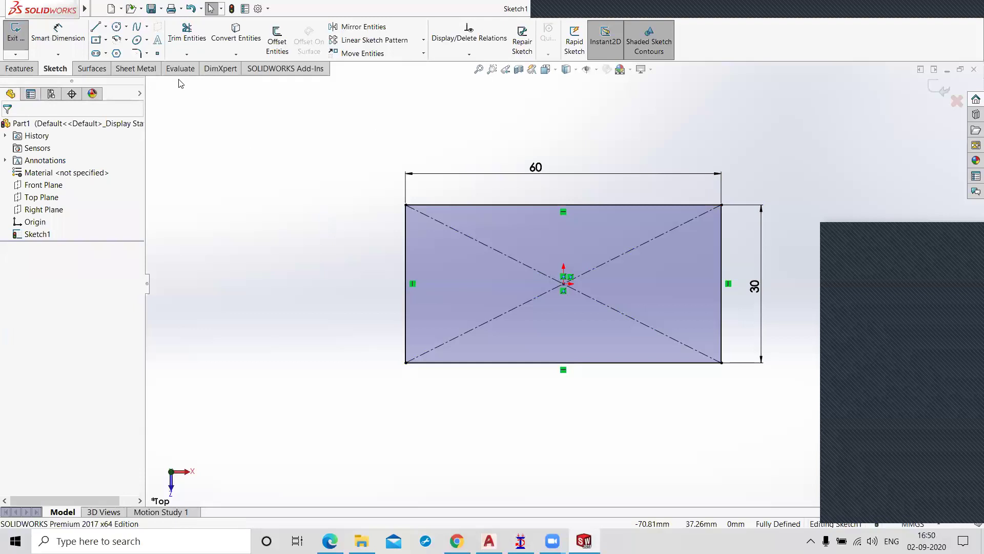
click(126, 41)
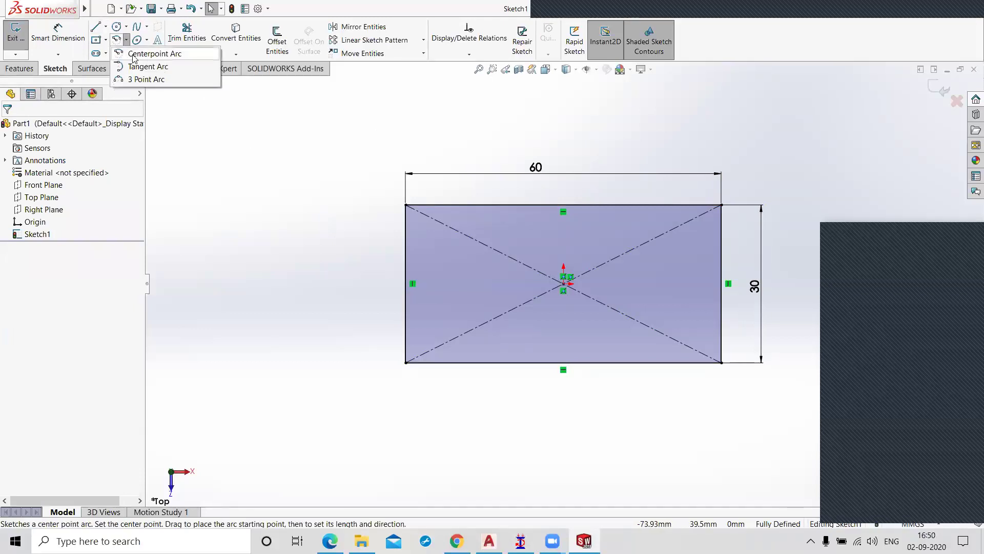
click(147, 49)
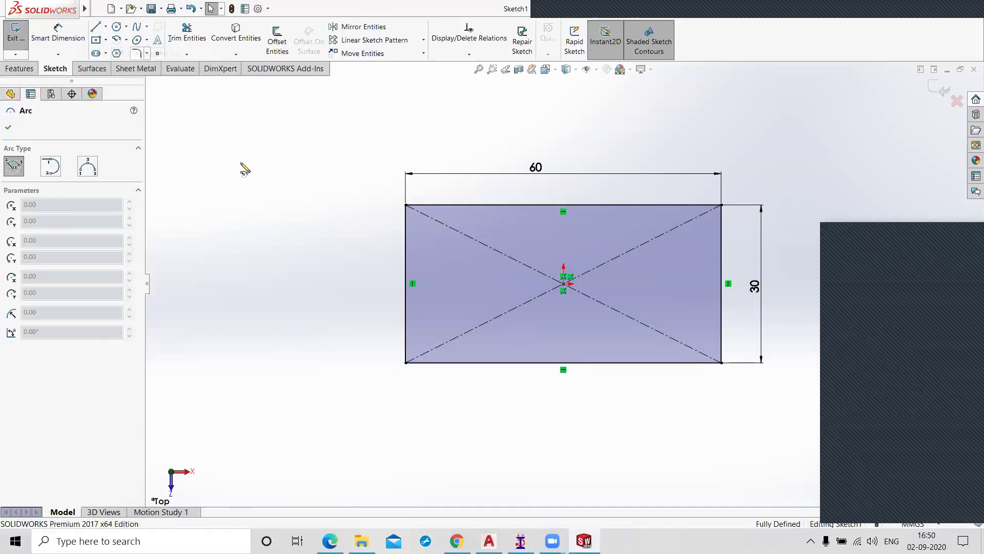
click(405, 283)
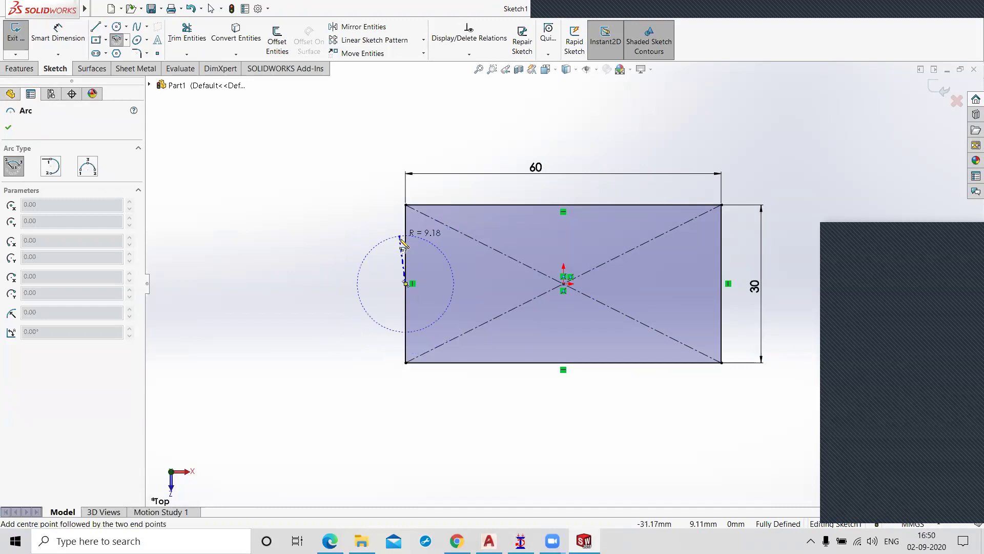
key(Escape)
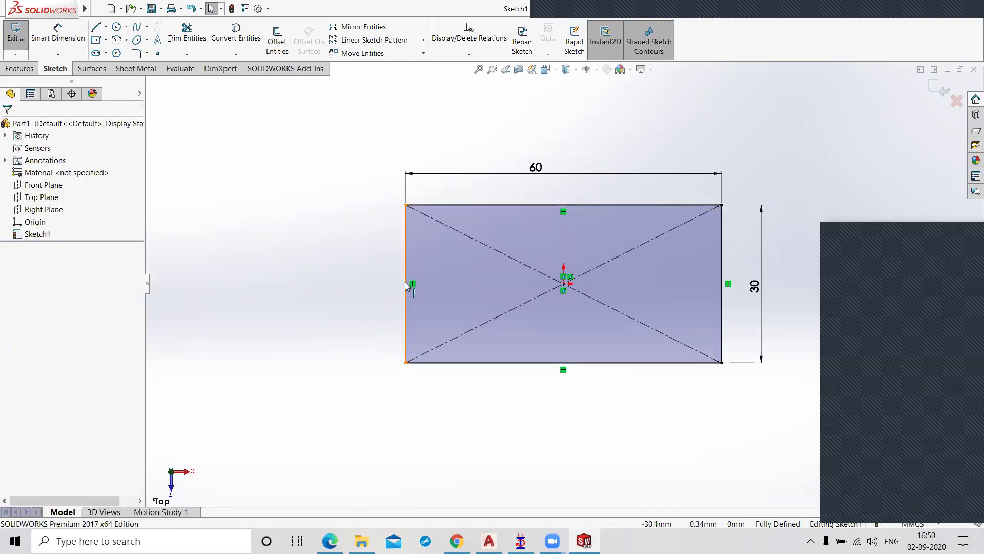
- Draw a 15 mm radius, 180° centerpoint arc outward from the rectangle's left edge, centred on its midpoint and joining its two corners
click(126, 40)
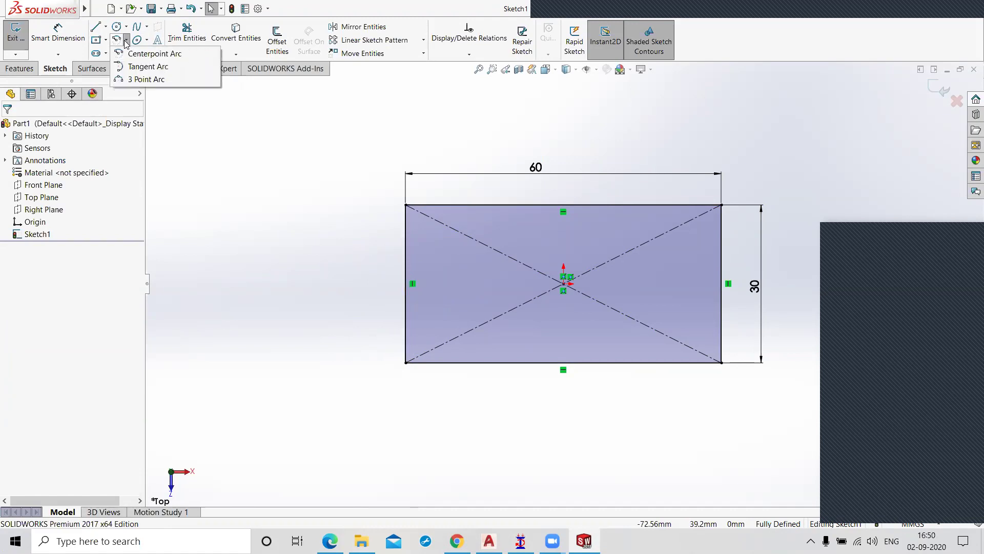
click(152, 55)
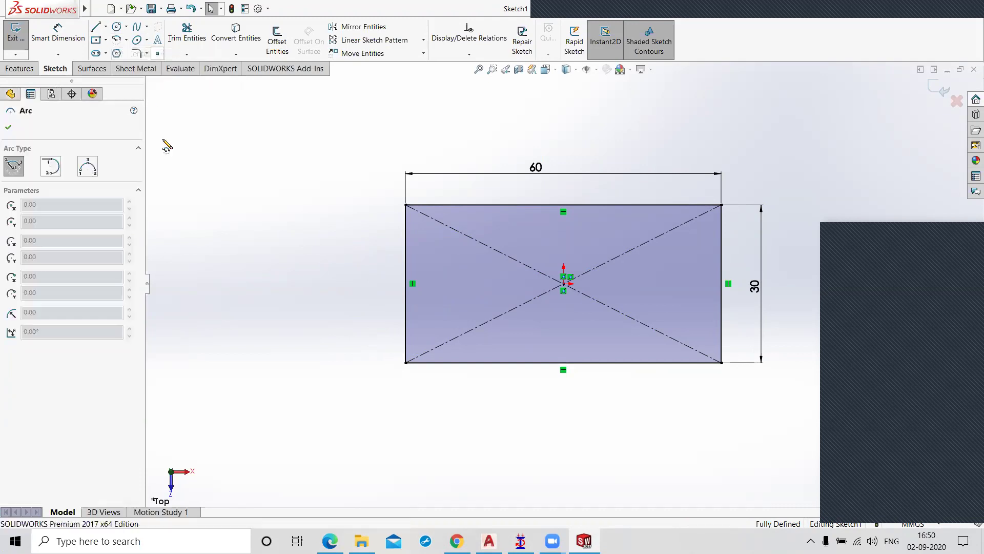
click(7, 167)
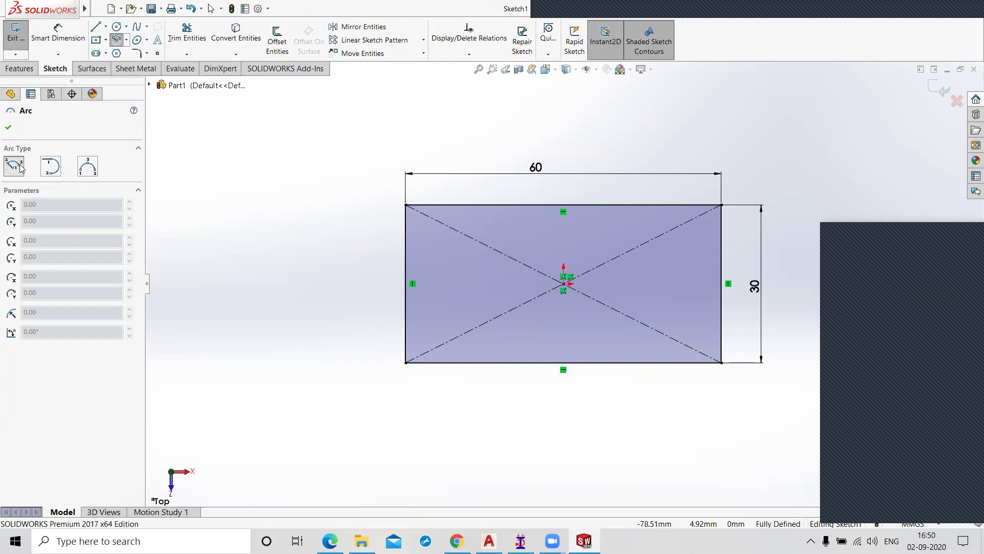
click(406, 284)
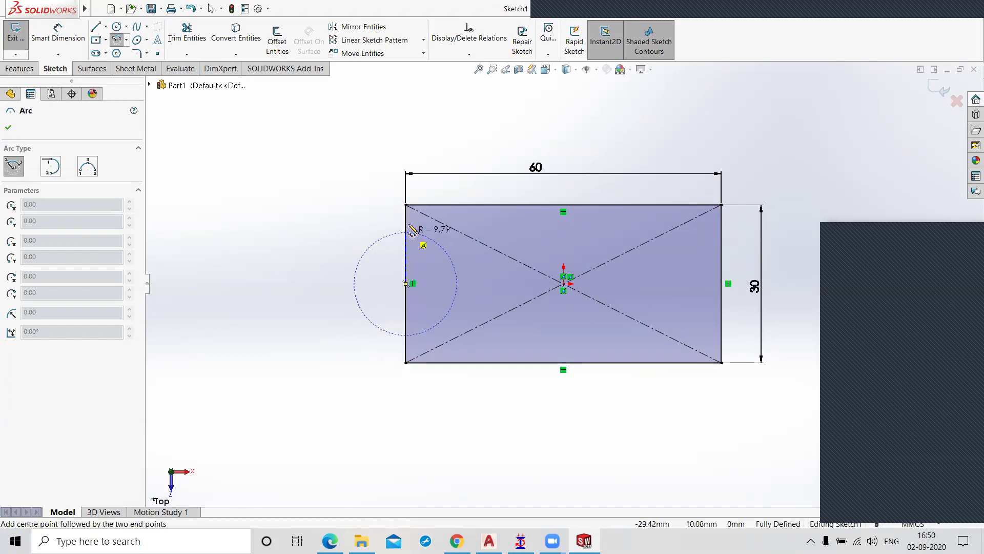
click(407, 206)
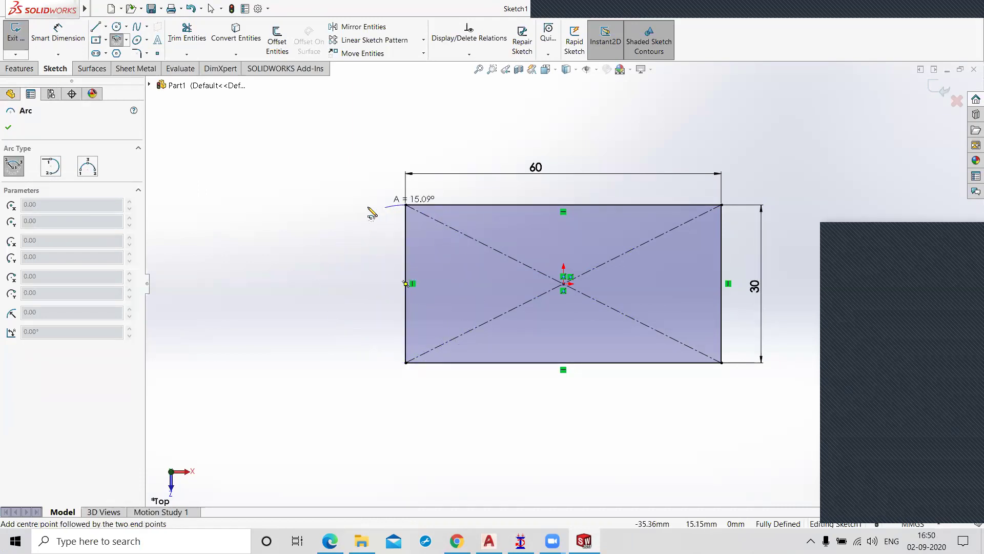
click(405, 363)
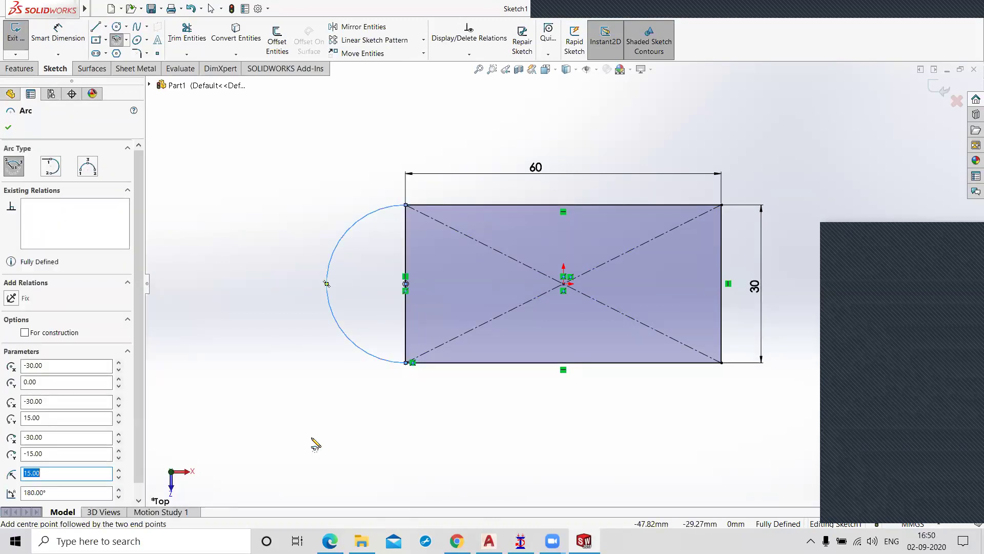
click(8, 128)
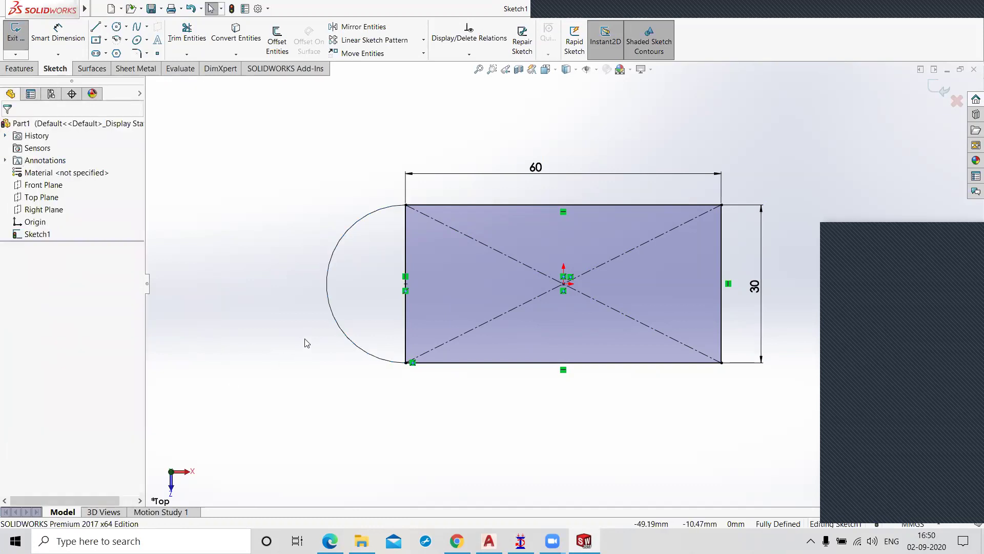
- Delete the rectangle's vertical edge between the arc's endpoints to leave one closed outline, and exit the sketch
click(406, 328)
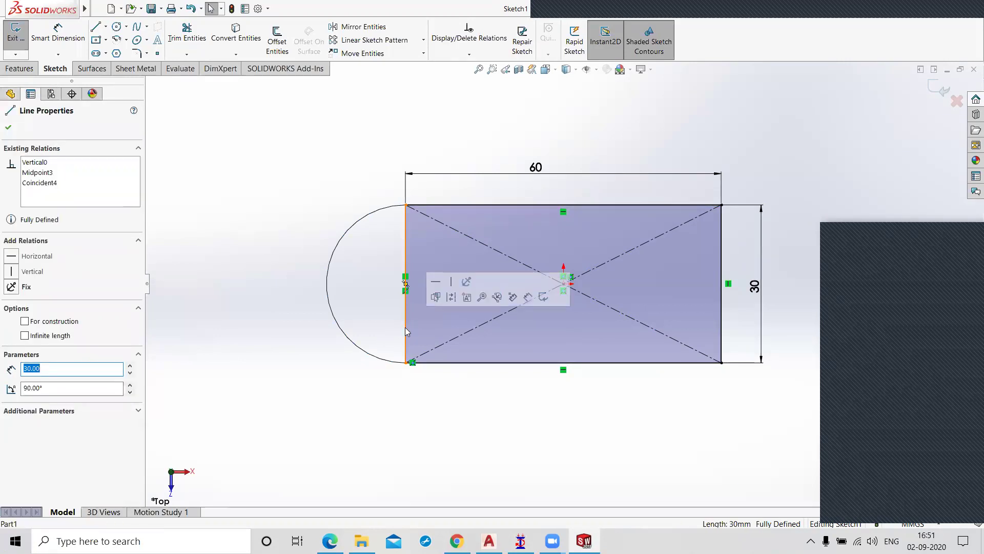
key(Delete)
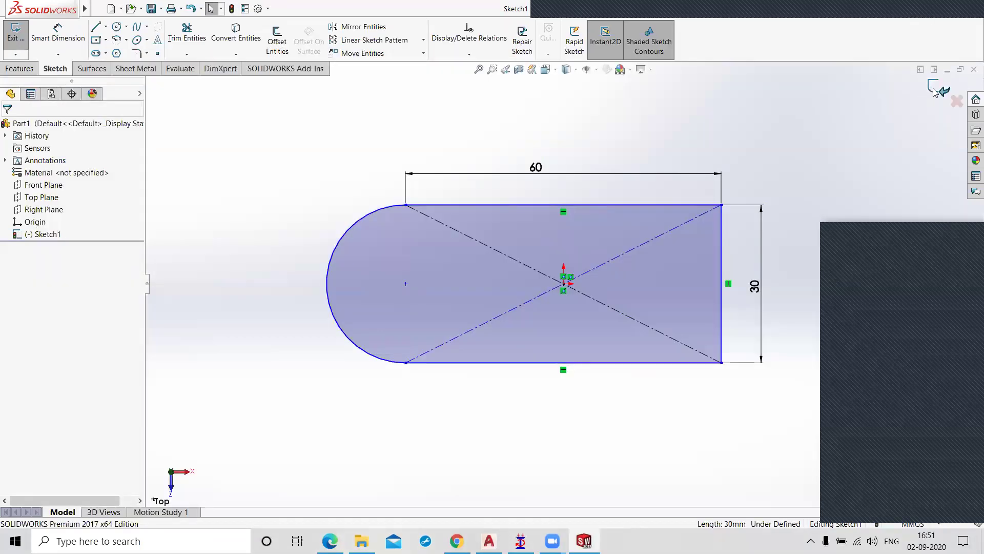
click(934, 90)
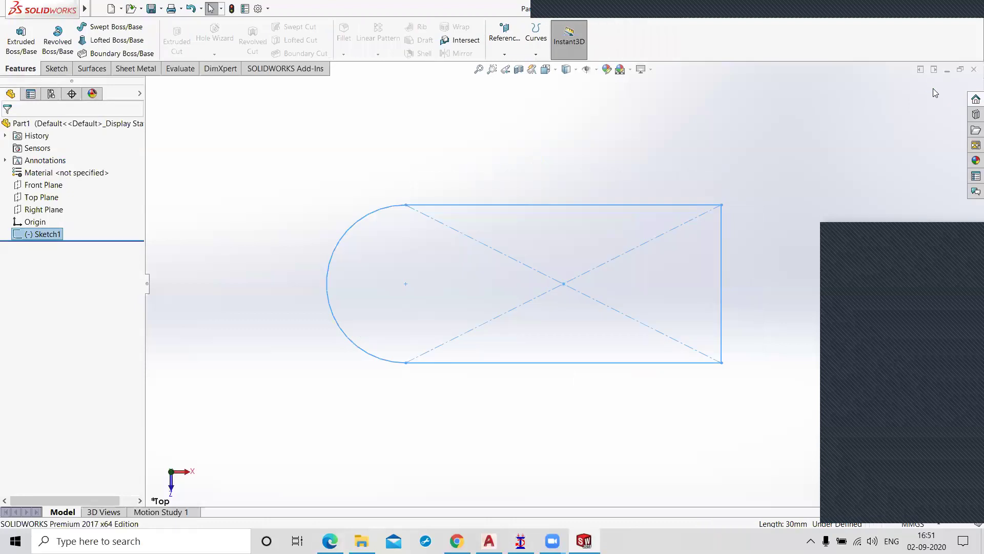
middle_drag(596, 375, 604, 304)
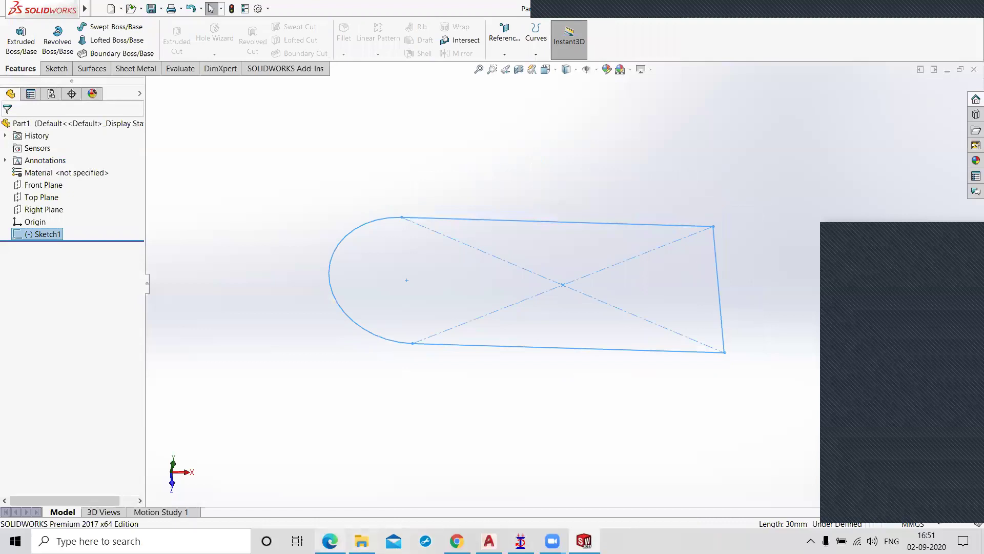
- Check the PDF drawing, reopen the base sketch in SOLIDWORKS, chamfer both corners opposite the arc with equal 9 mm distances, and exit it
click(330, 541)
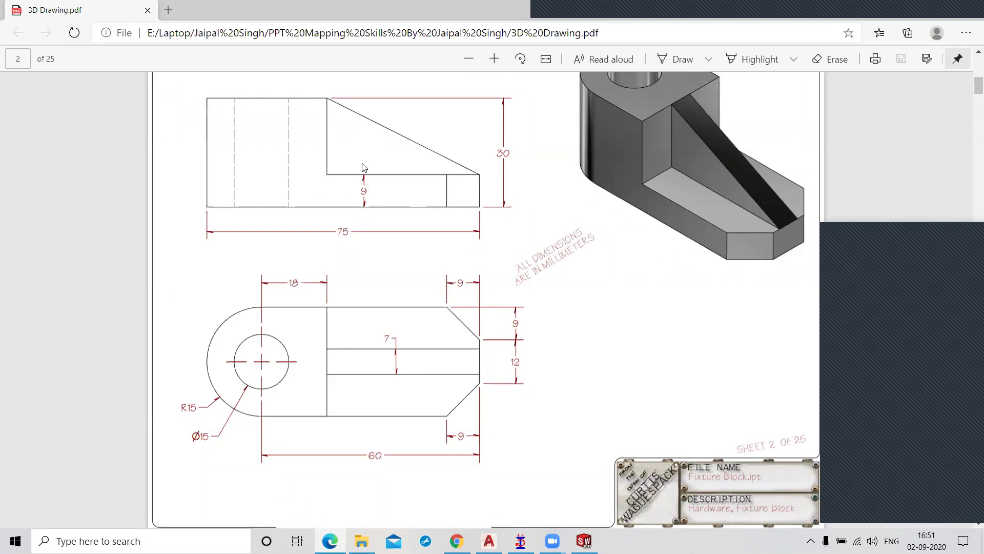
click(913, 11)
click(914, 12)
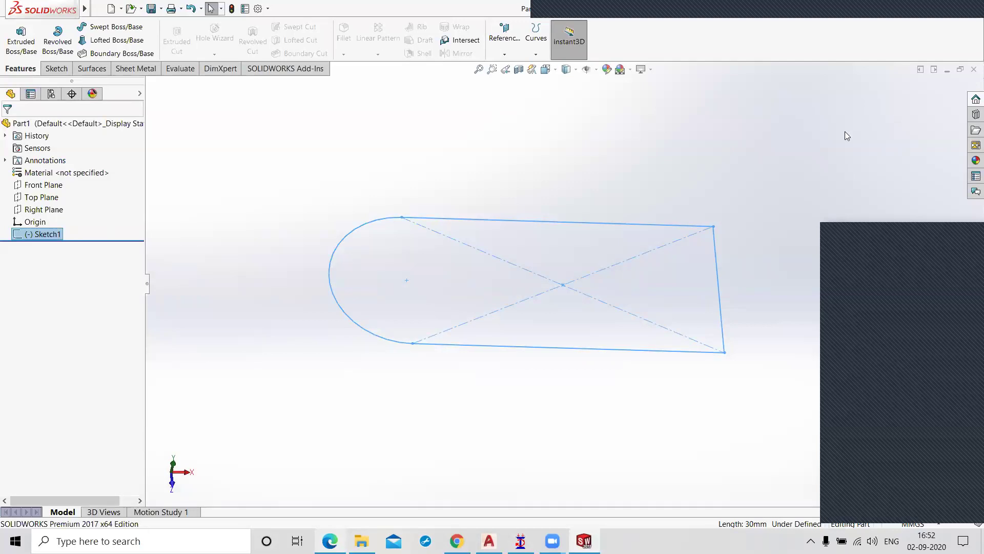
double_click(580, 222)
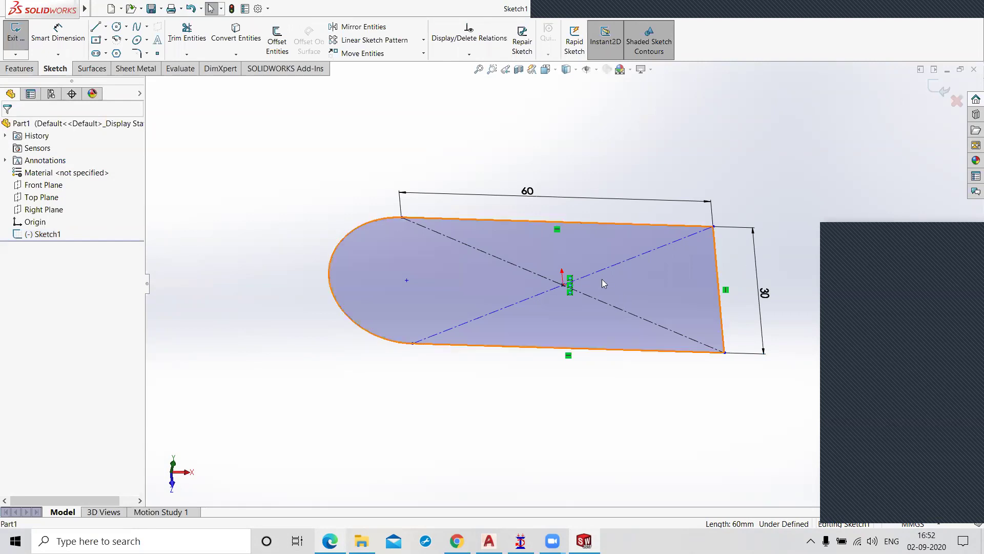
click(146, 53)
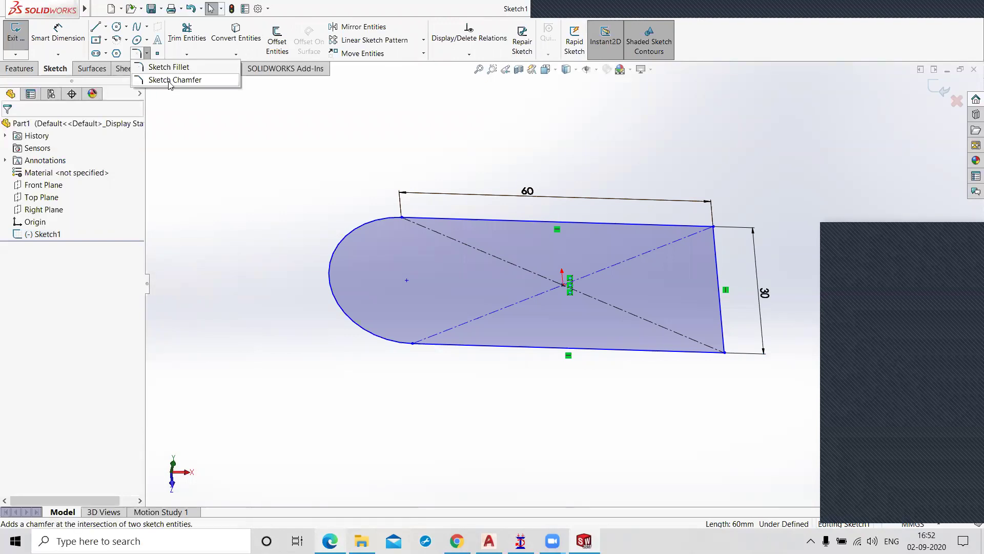
click(169, 80)
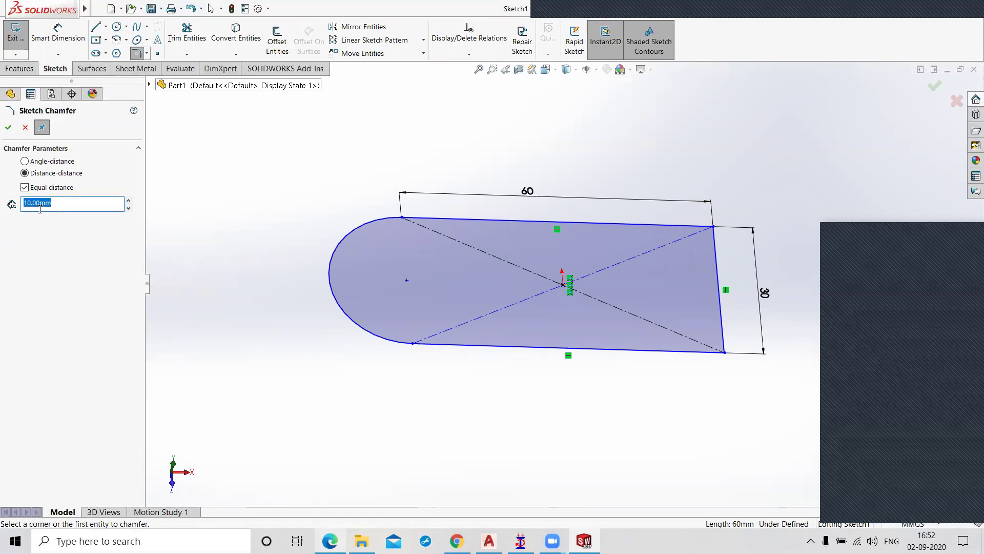
text(8)
key(Return)
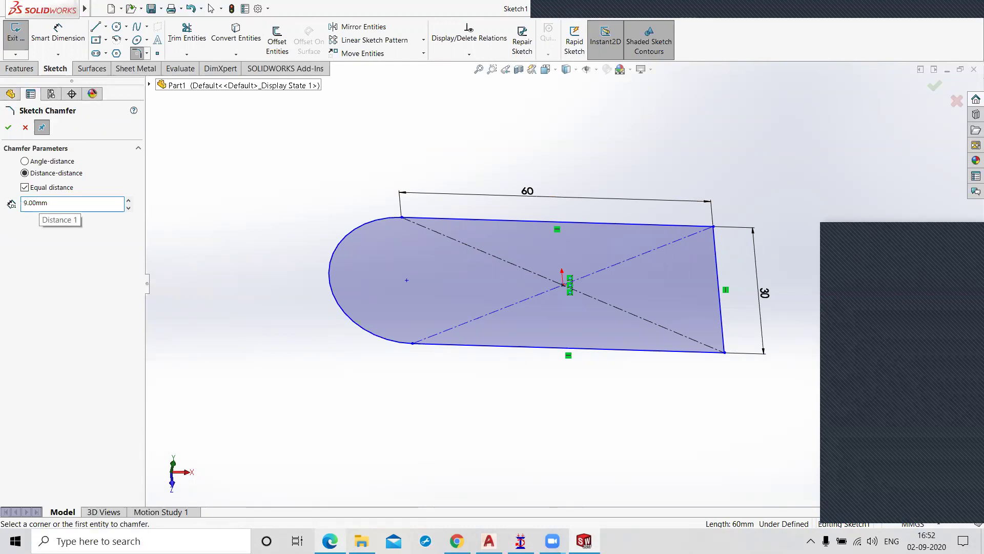
click(714, 227)
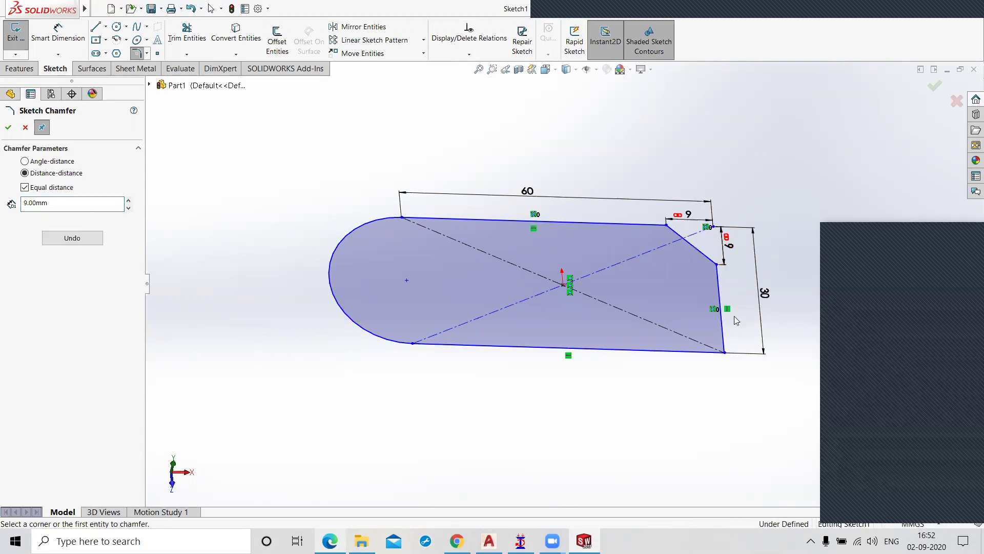
click(725, 352)
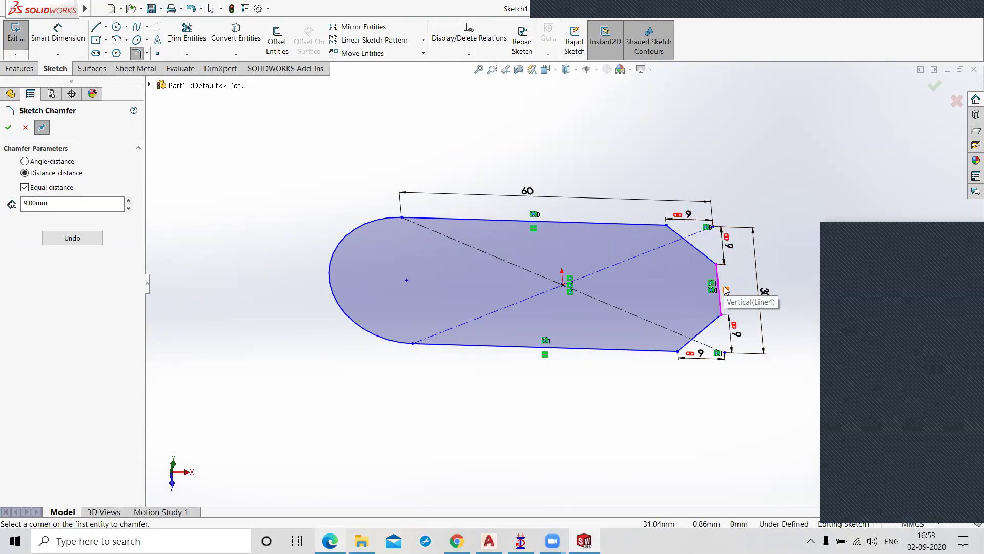
click(8, 128)
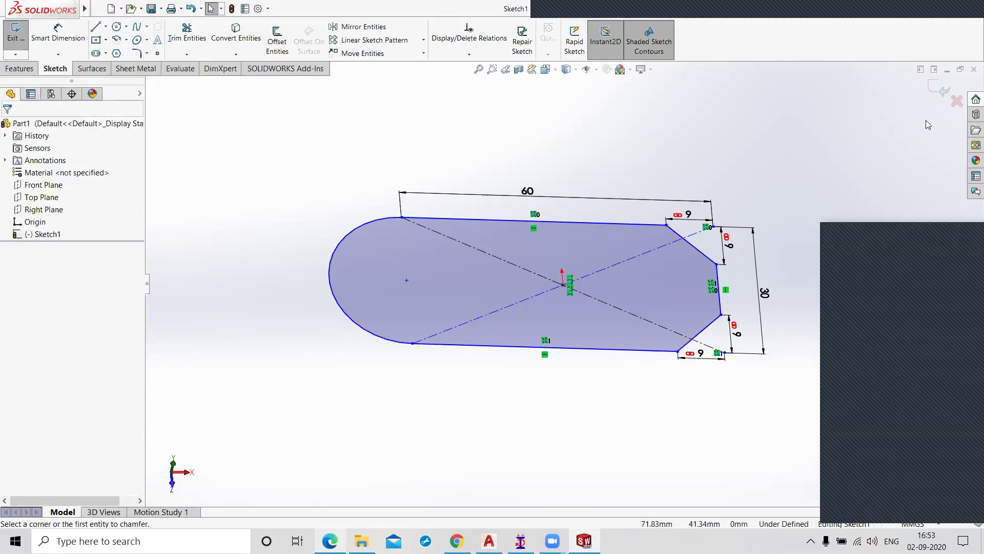
click(942, 91)
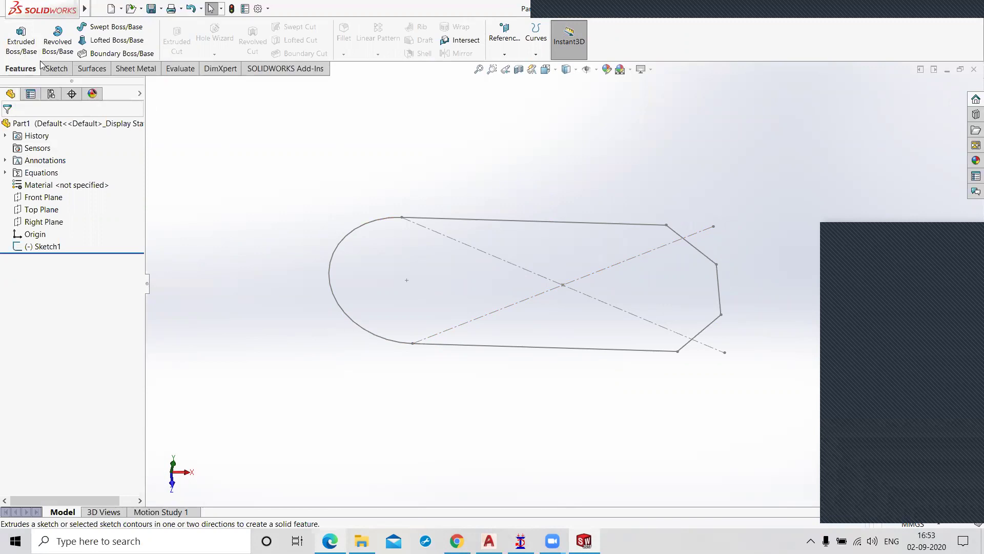
- Try a 9 mm blind boss extrusion of the chamfered base profile and undo it
click(19, 40)
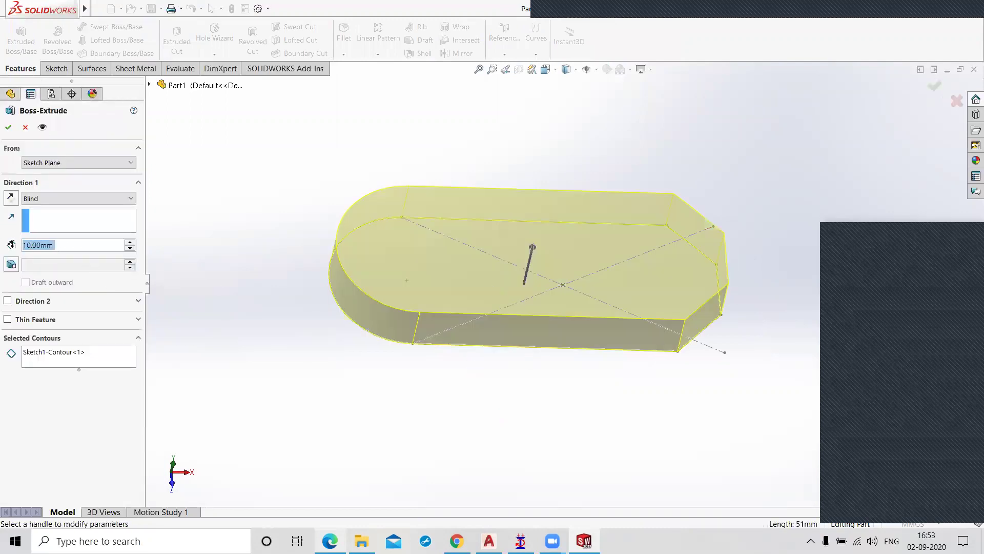
text(9)
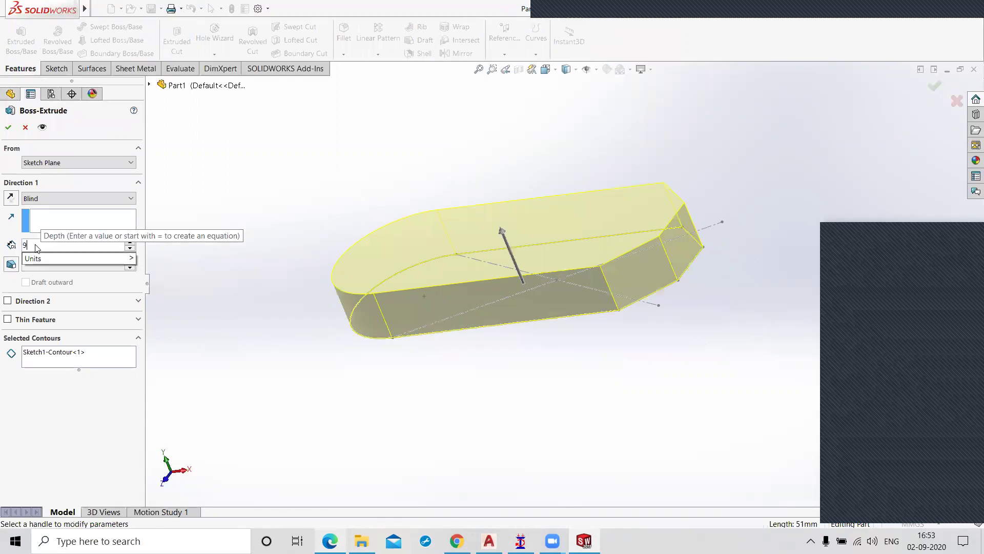
key(Return)
click(8, 128)
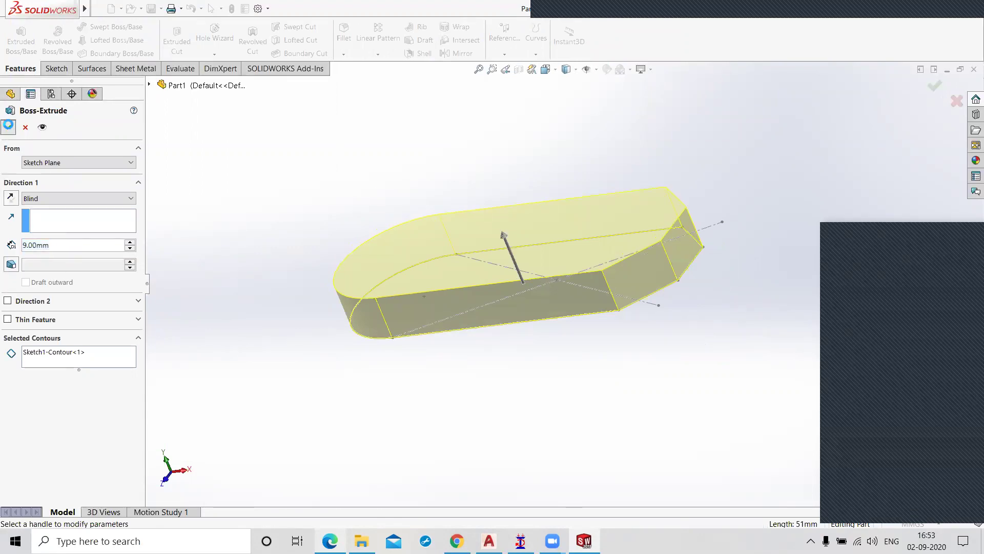
middle_drag(356, 325, 487, 412)
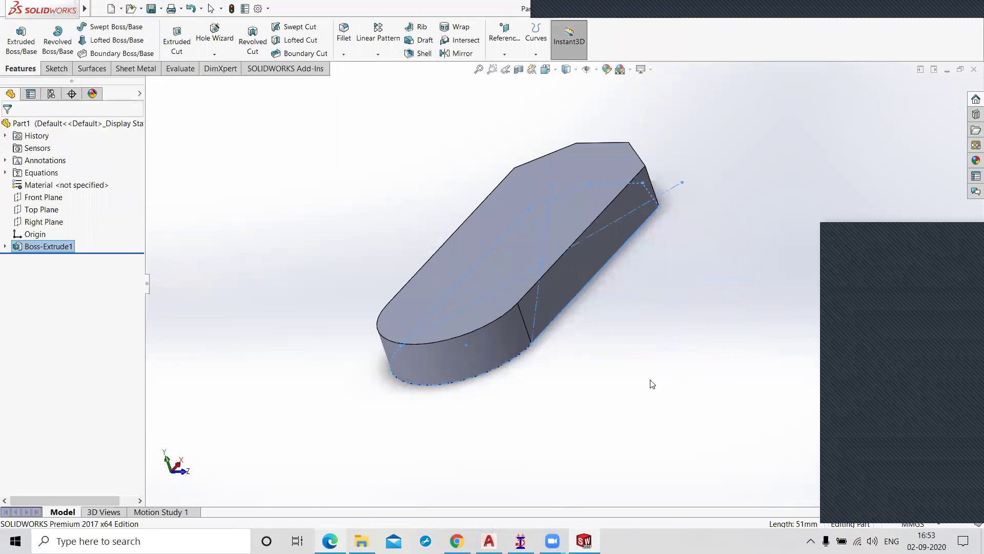
middle_drag(650, 383, 652, 384)
key(ctrl+z)
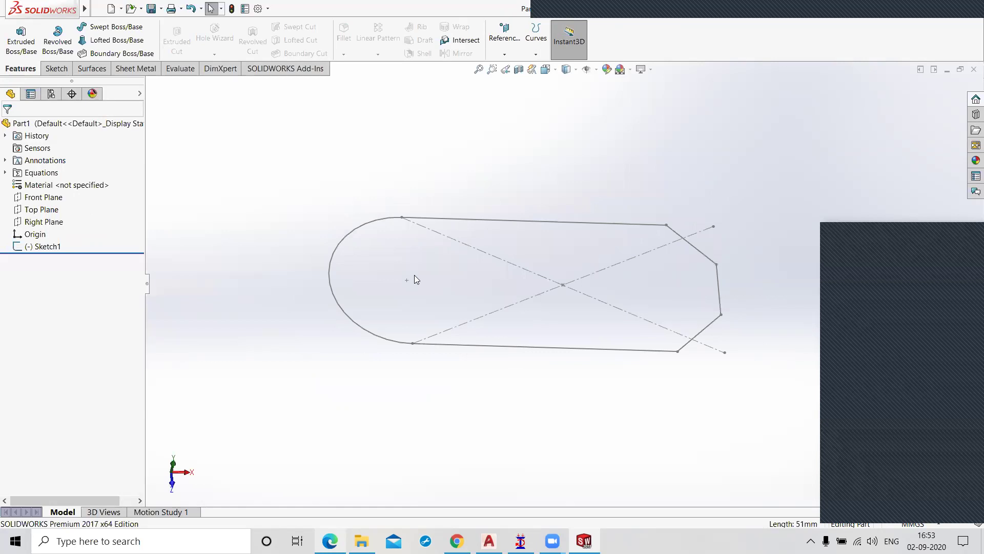
- Extrude the base profile upward as a blind boss with a depth of 9 mm
click(16, 44)
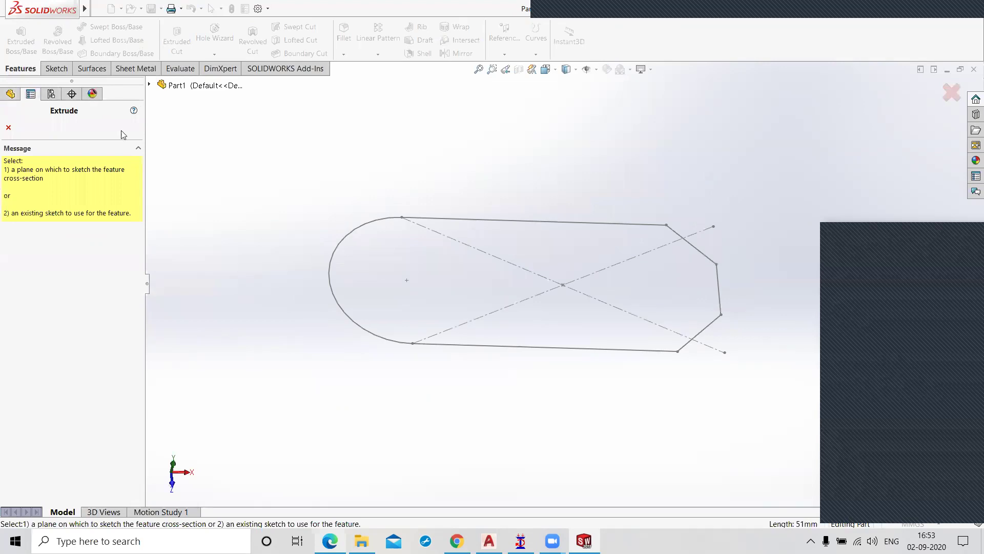
click(480, 346)
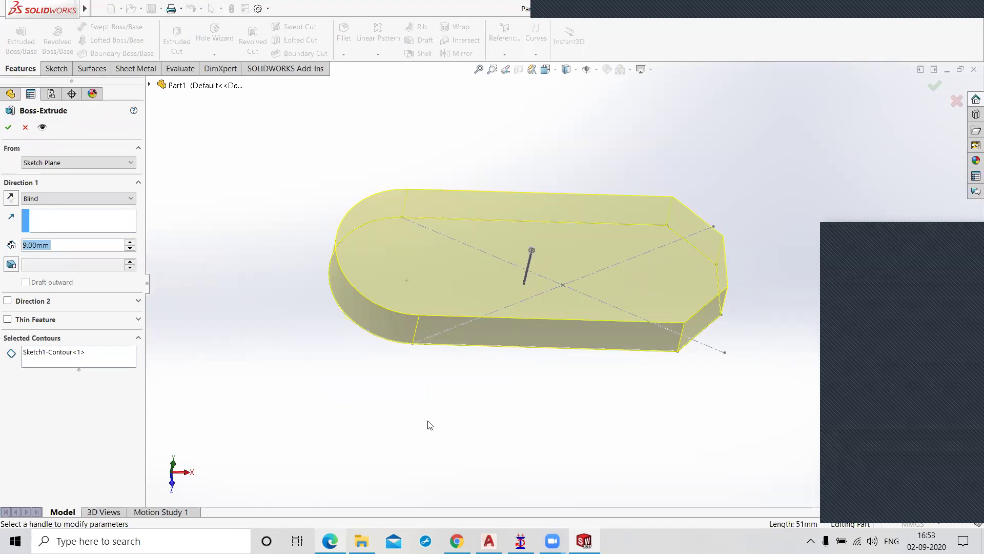
click(67, 247)
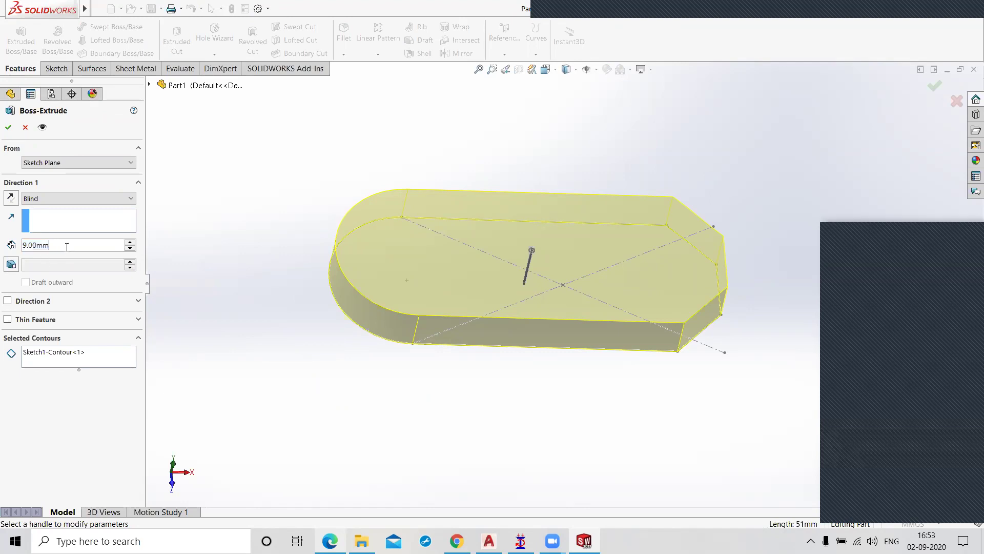
drag(67, 246, 11, 246)
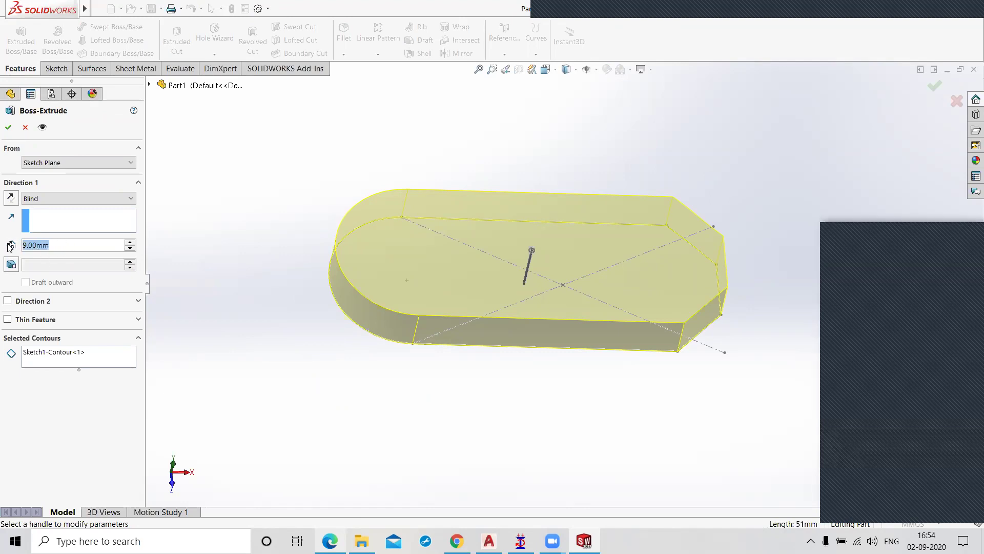
click(200, 303)
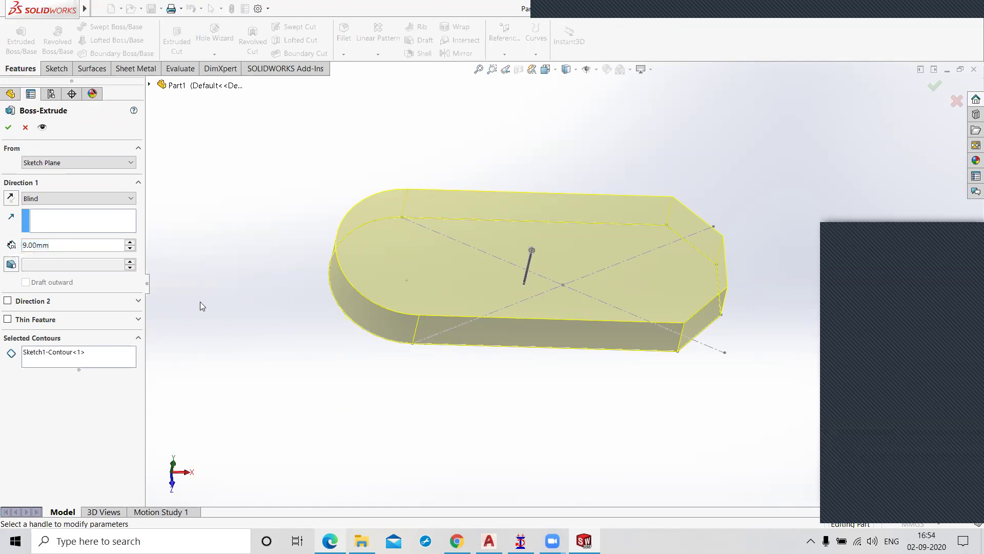
click(933, 85)
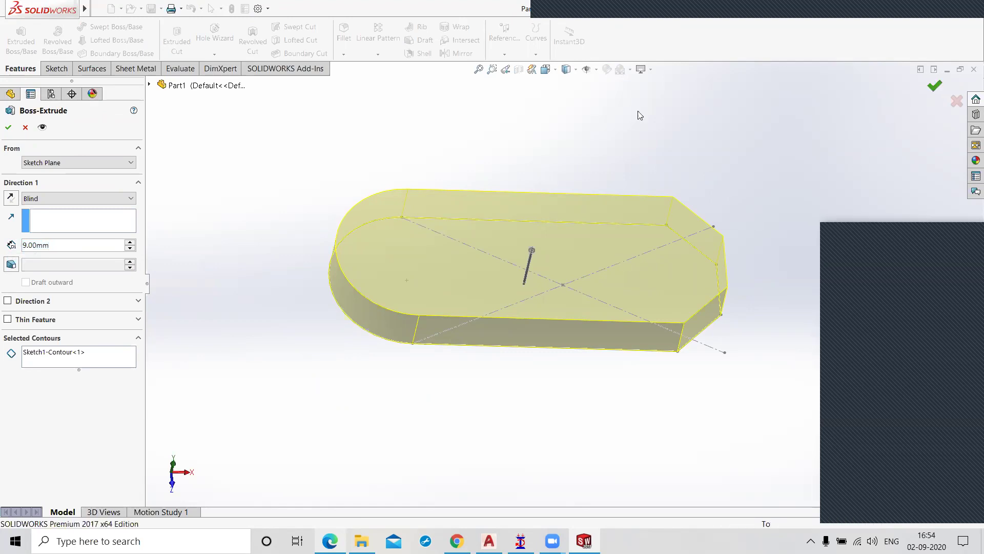
middle_drag(523, 450, 510, 426)
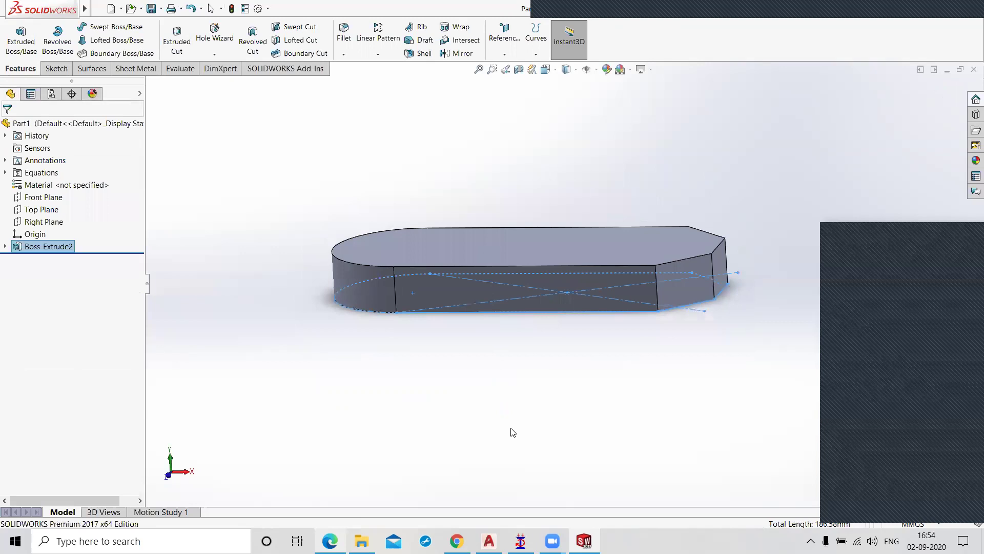
key(Down)
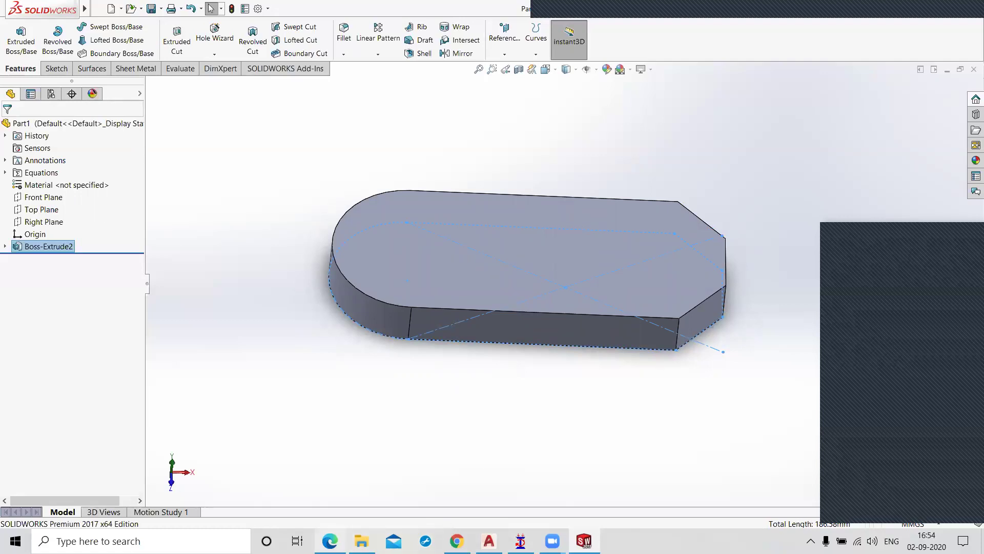
- Consult the PDF drawing, start a sketch on the base's top face in SOLIDWORKS, and view that face straight on
click(330, 541)
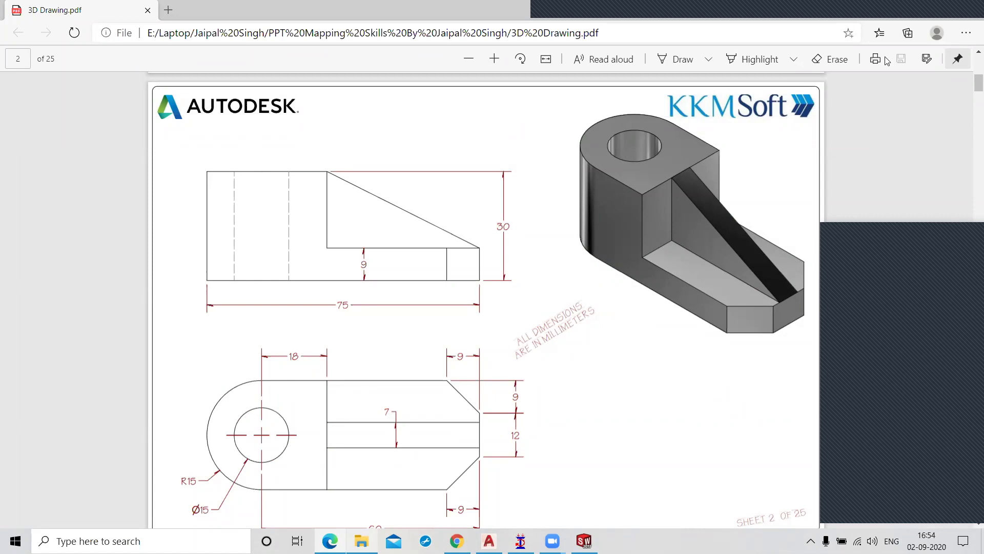
click(912, 10)
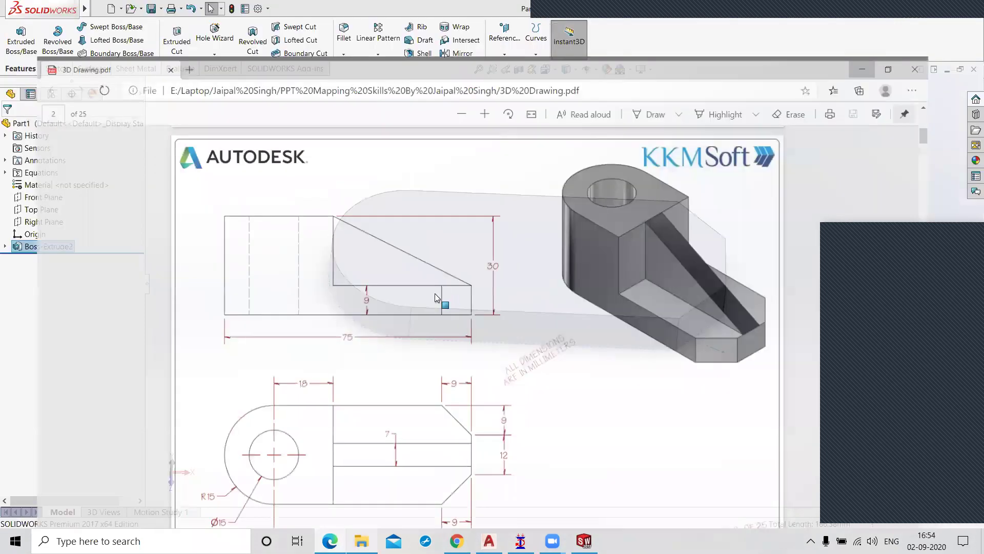
click(416, 273)
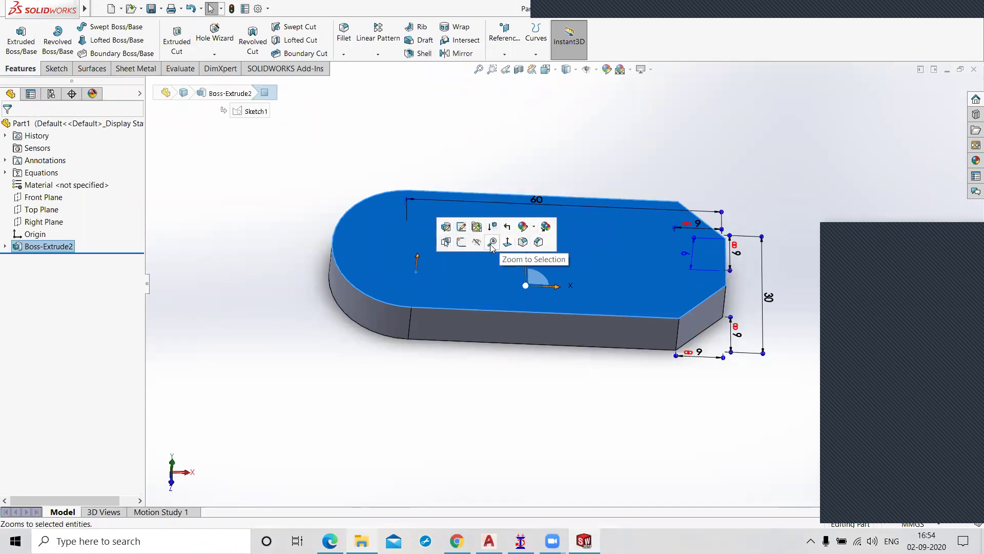
click(462, 244)
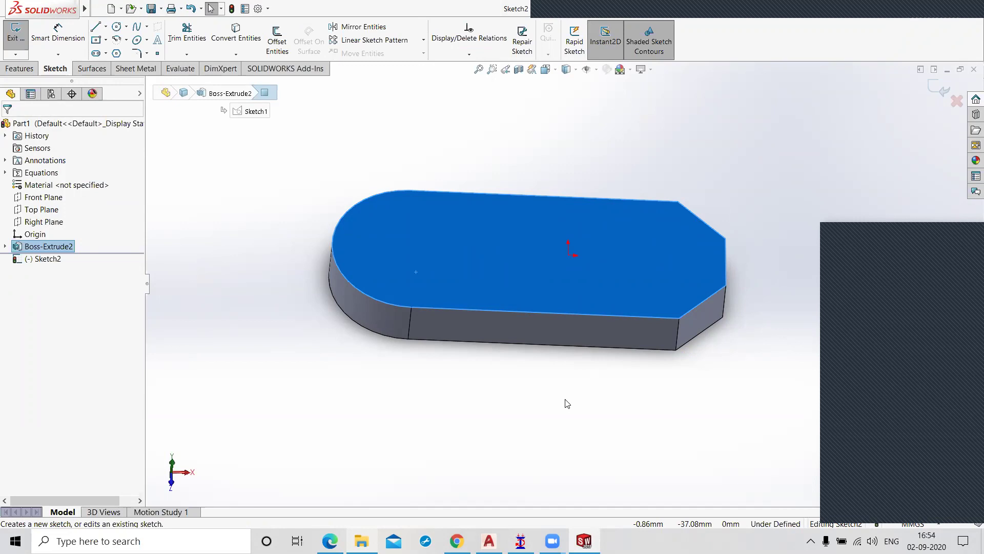
key(ctrl+8)
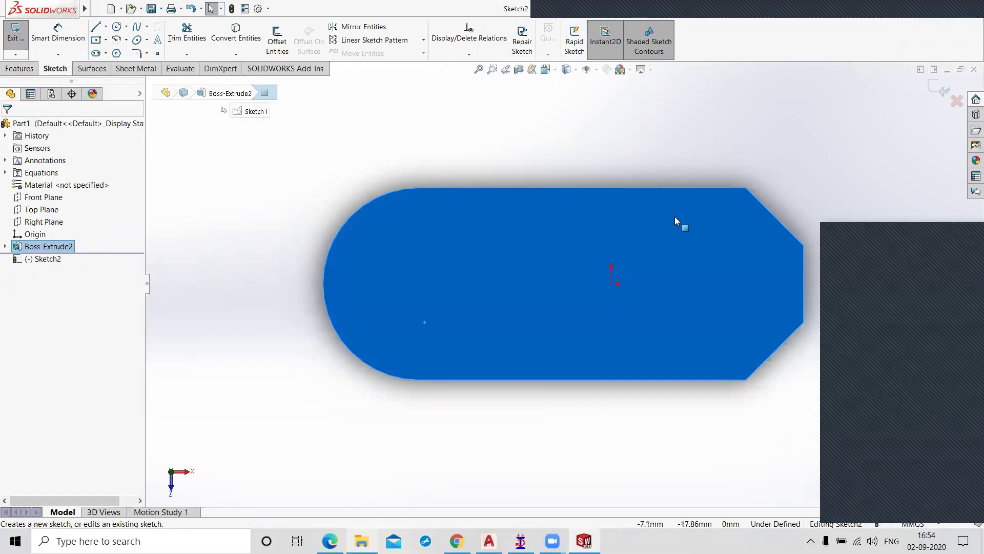
click(557, 71)
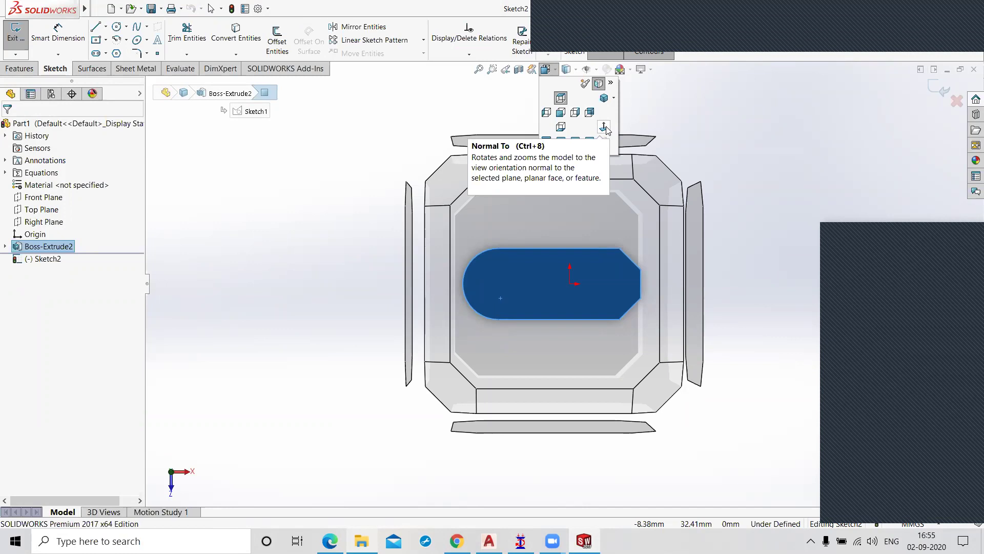
click(605, 128)
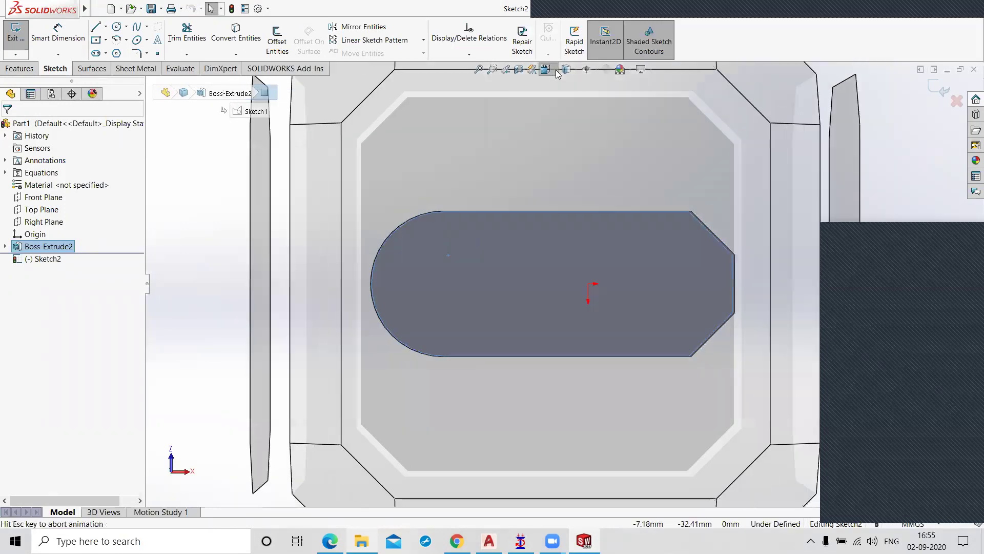
click(558, 74)
click(555, 73)
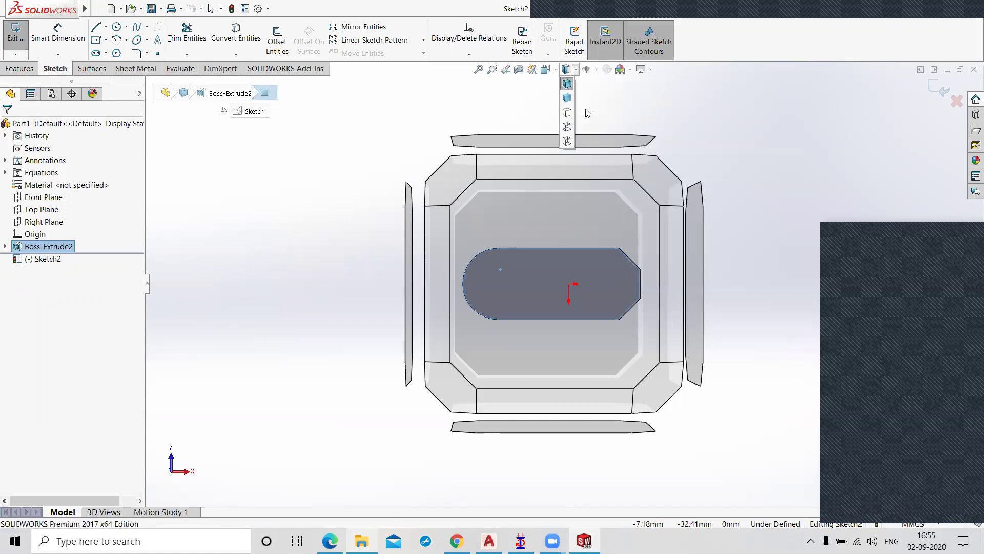
click(605, 125)
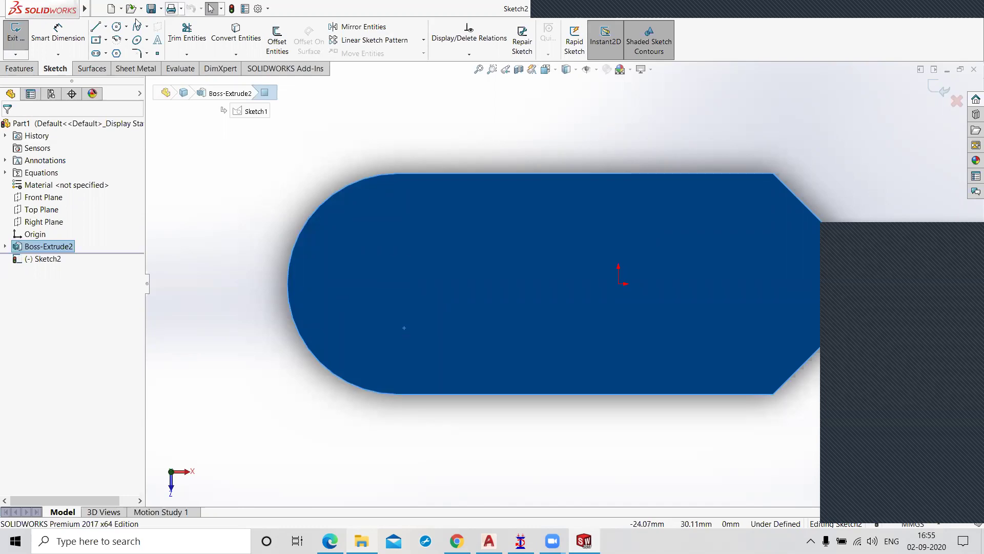
- Sketch three connected lines from one arc endpoint to the other: about 11 mm along the long edge, straight across, and back
click(97, 29)
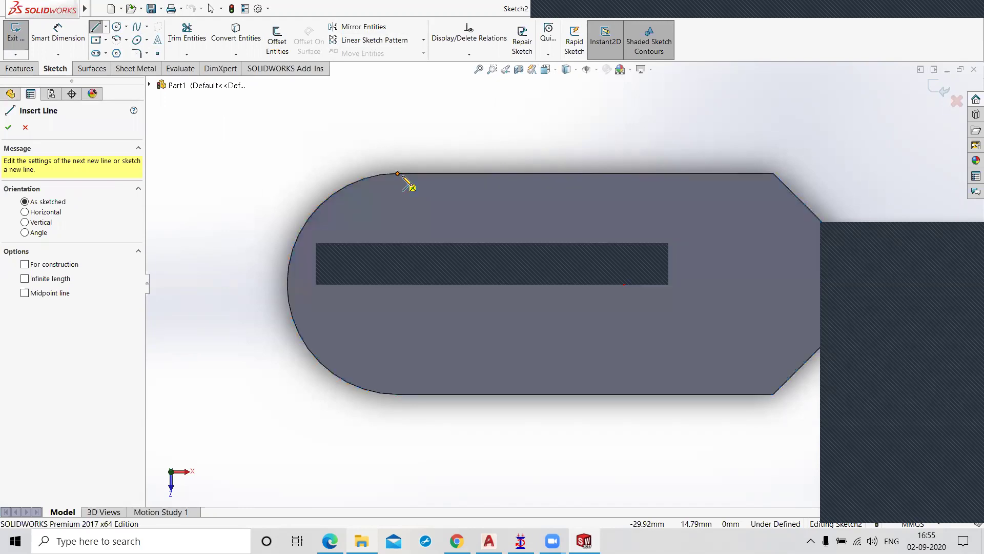
click(399, 174)
click(482, 174)
click(481, 394)
click(397, 393)
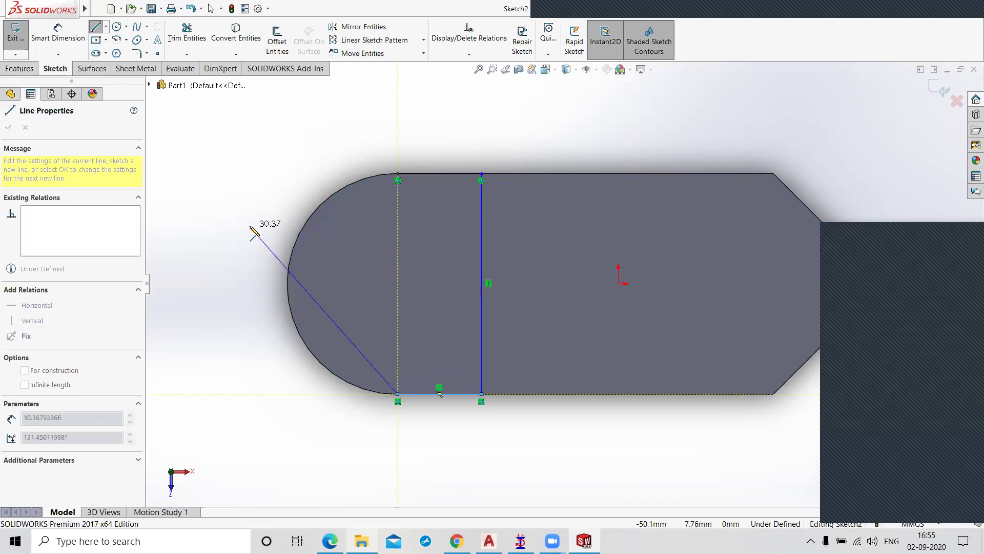
key(Escape)
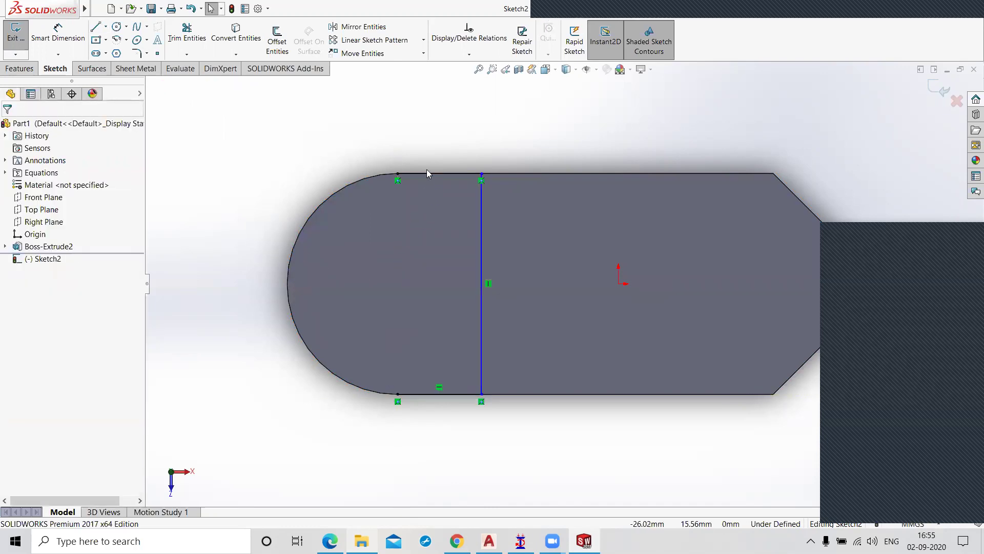
- Dimension the sketched line along the upper long edge to 18 mm
click(82, 33)
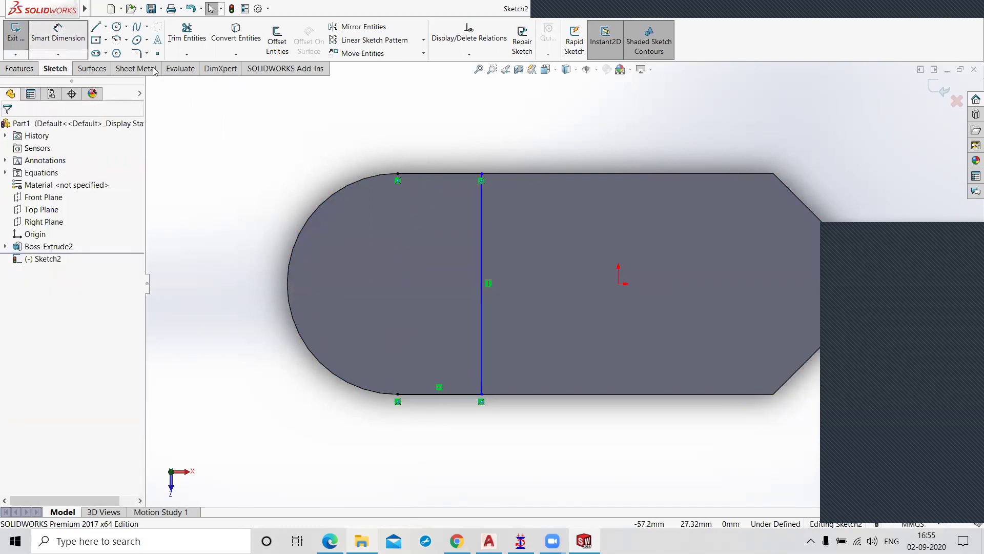
click(436, 174)
click(434, 153)
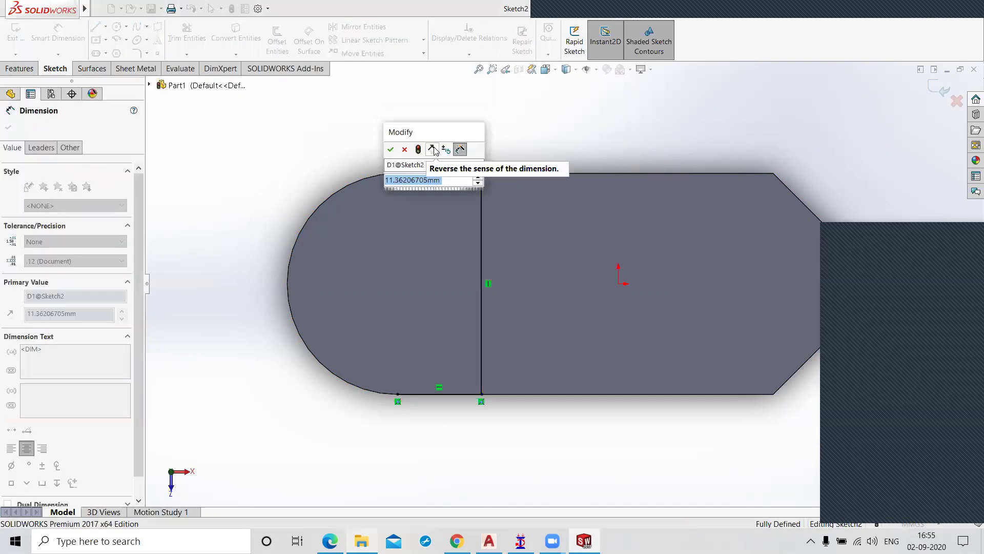
text(18)
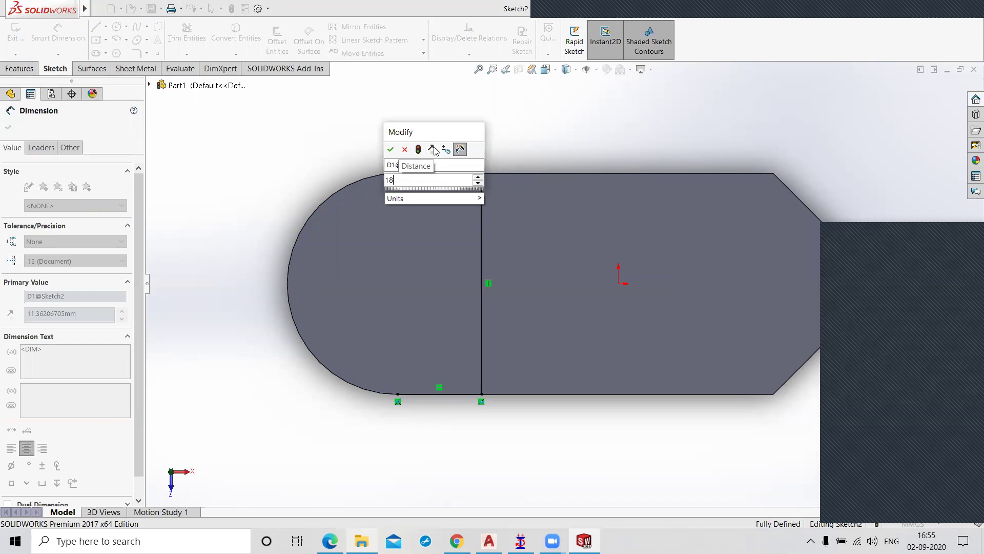
click(391, 150)
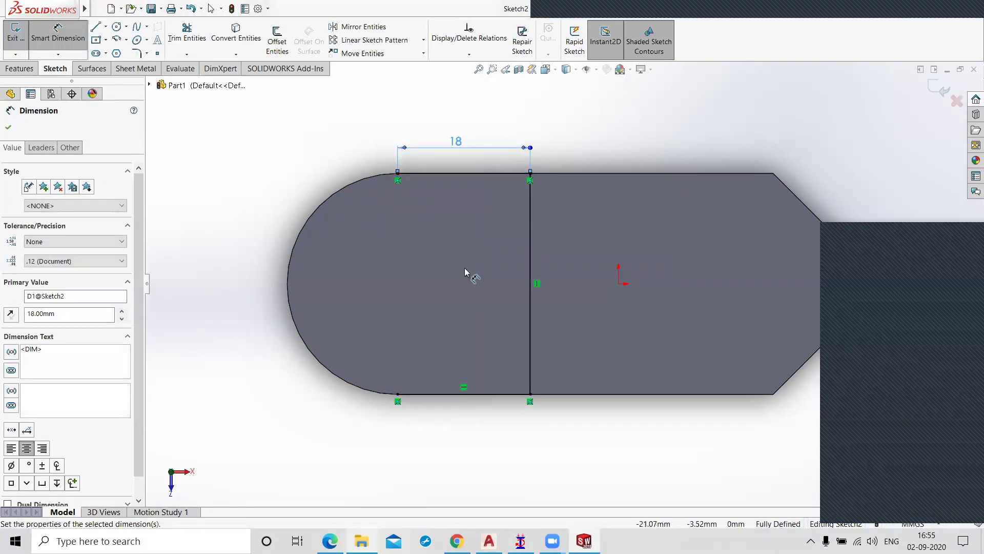
click(282, 145)
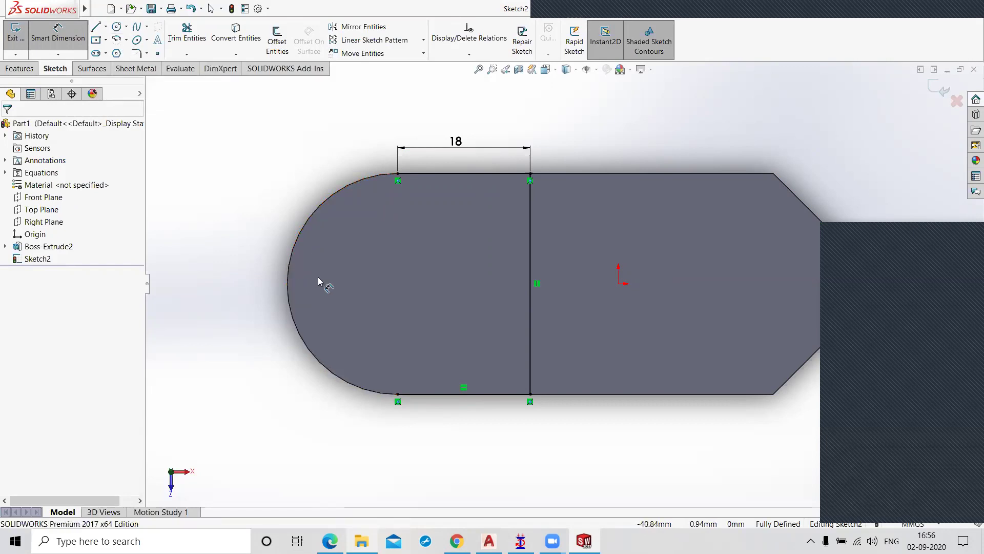
- Convert the base's rounded end edge into the sketch to close the profile, and exit the sketch
click(234, 41)
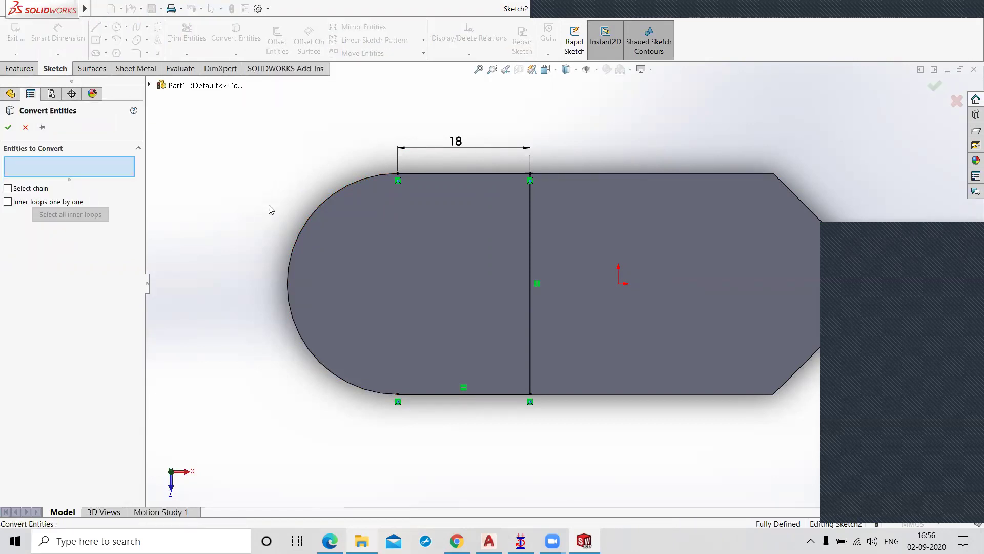
click(297, 240)
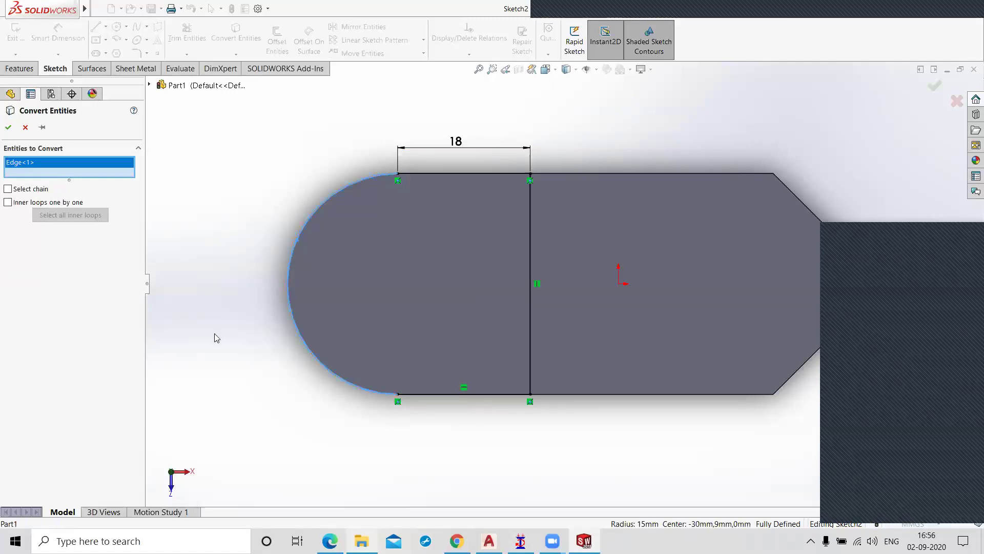
click(9, 127)
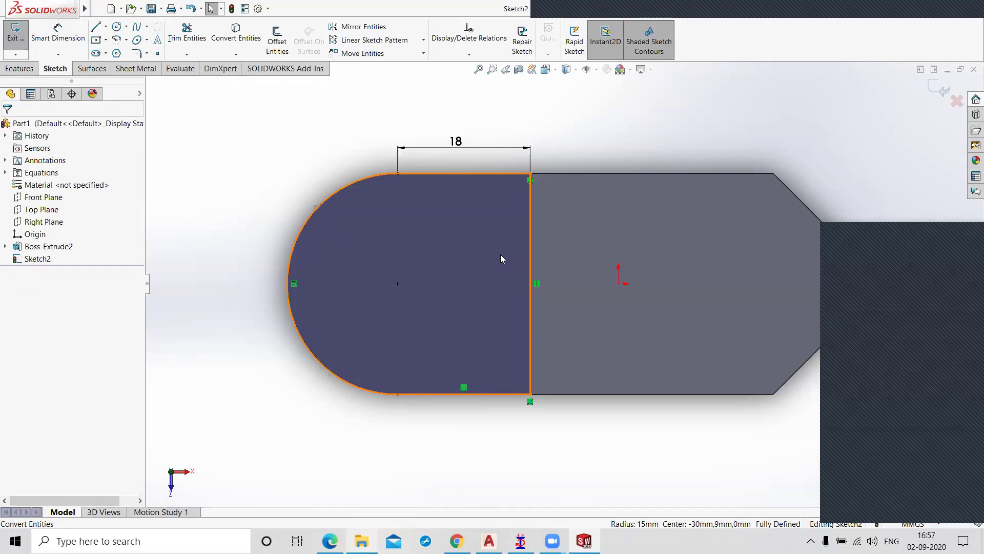
click(938, 90)
- Extrude the closed profile upward as a blind boss 21 mm deep, checking the heights on the PDF drawing
middle_drag(456, 451, 437, 349)
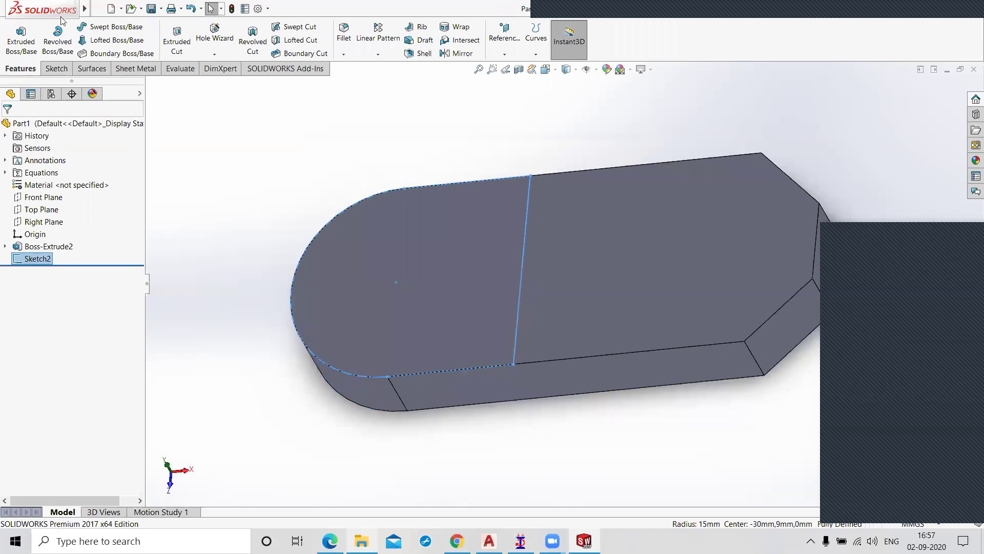
click(26, 53)
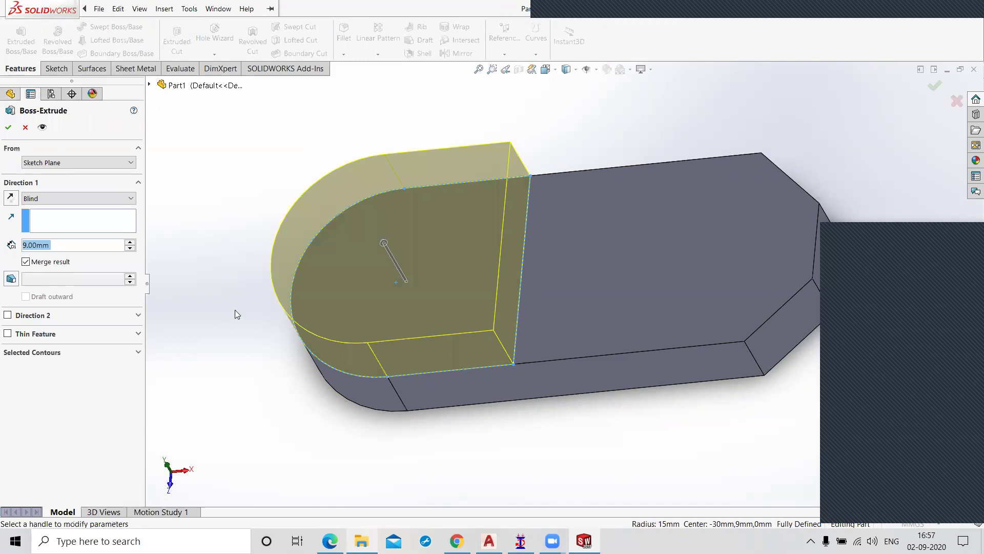
middle_drag(269, 401, 337, 336)
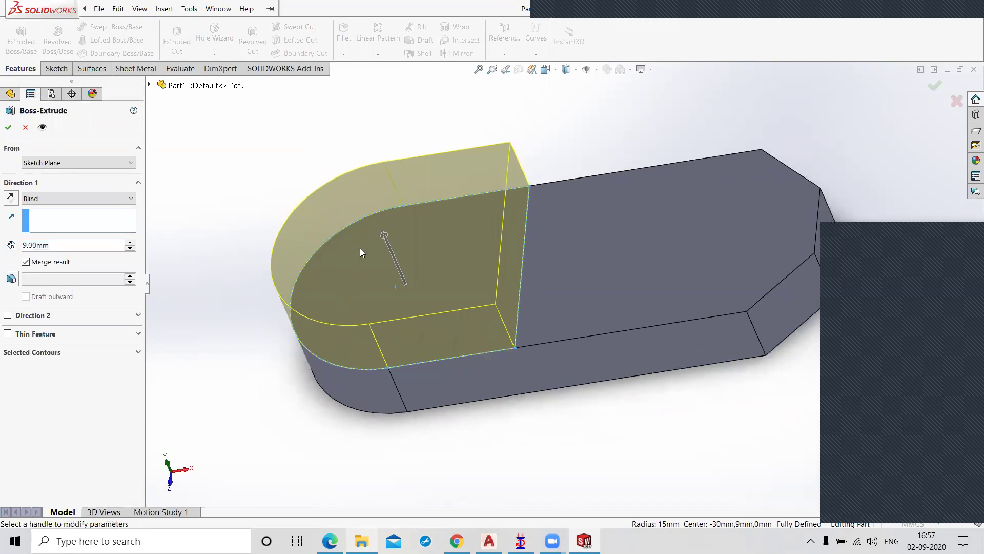
middle_drag(360, 252, 400, 255)
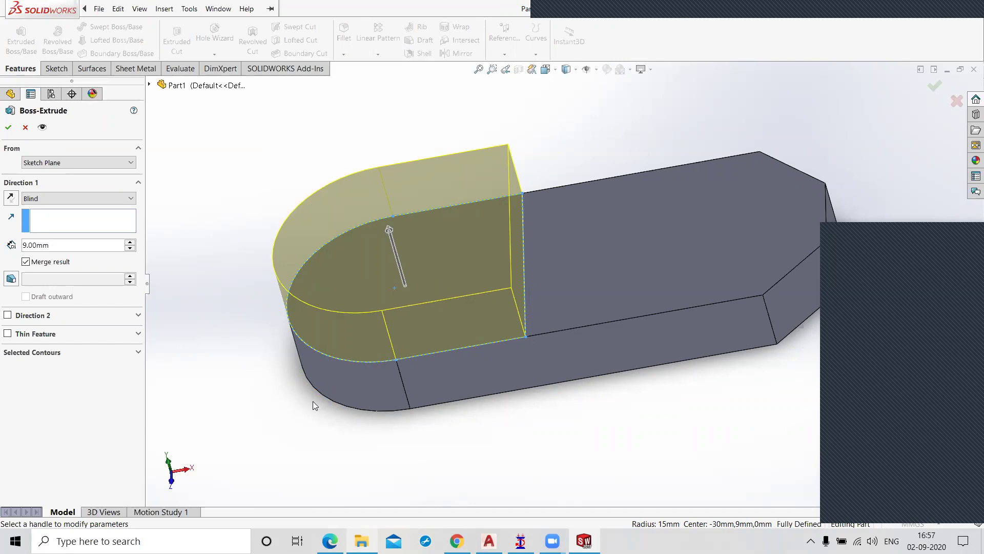
click(62, 245)
drag(61, 245, 11, 251)
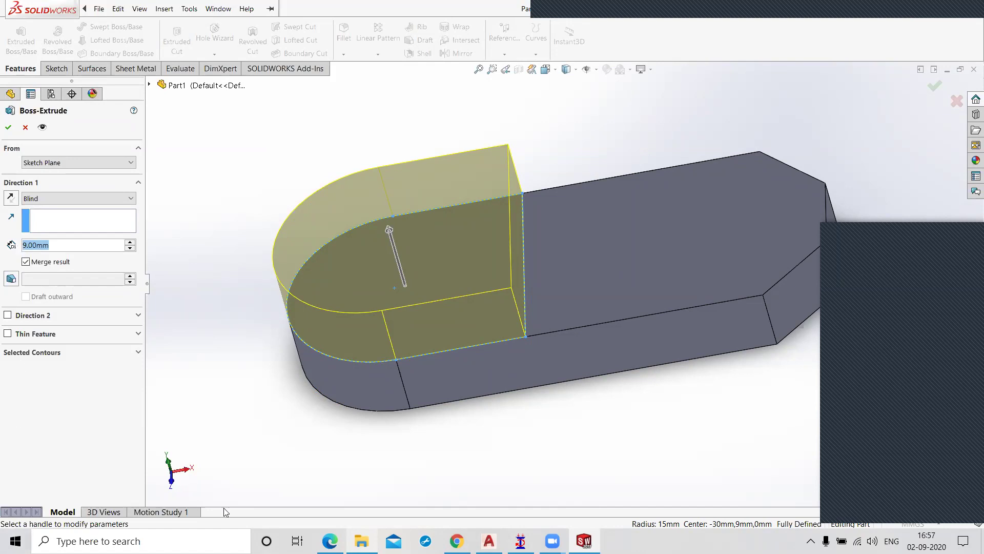
click(330, 540)
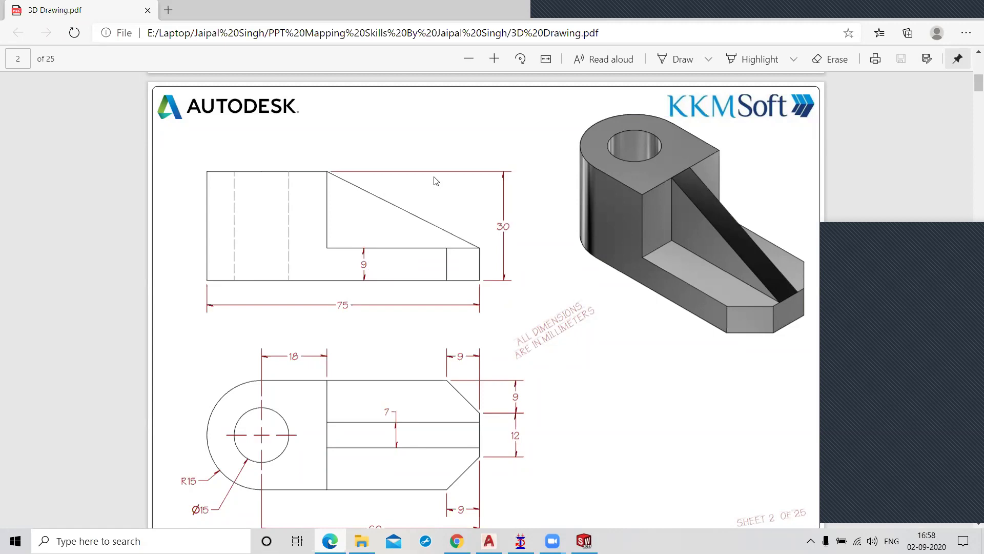
key(alt+Tab)
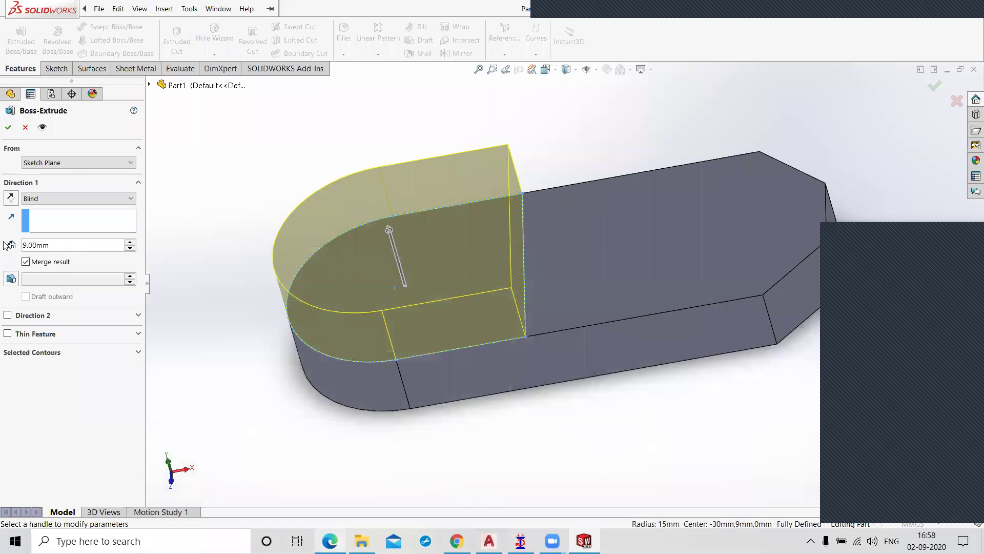
text(21)
key(Return)
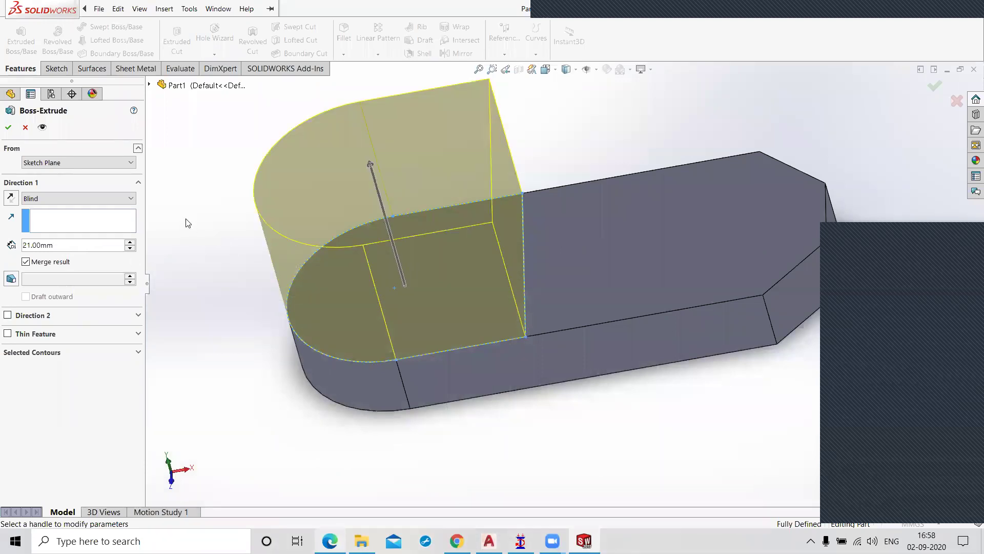
click(9, 128)
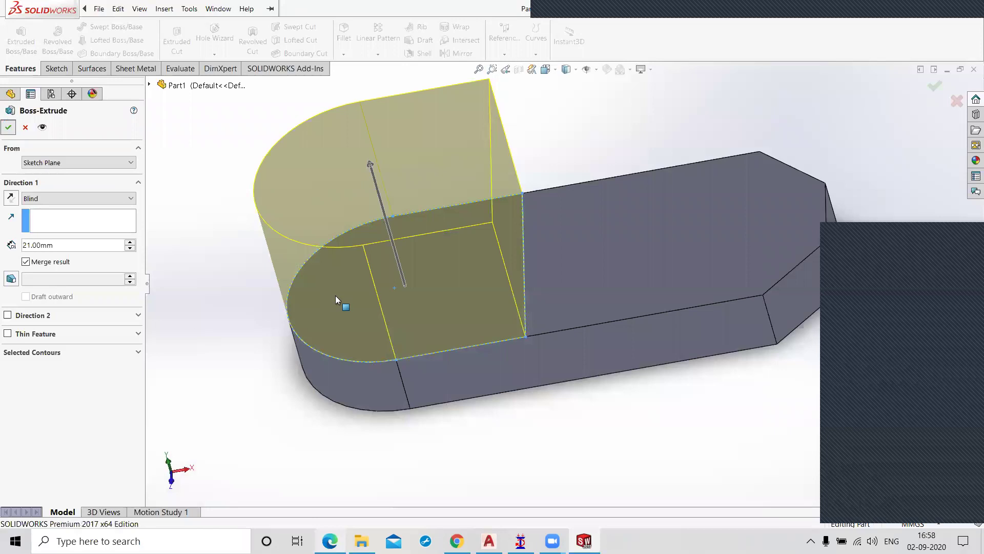
- Inspect the raised boss from several sides and compare the part with the hole and rib dimensions on the PDF drawing
middle_drag(428, 373, 396, 352)
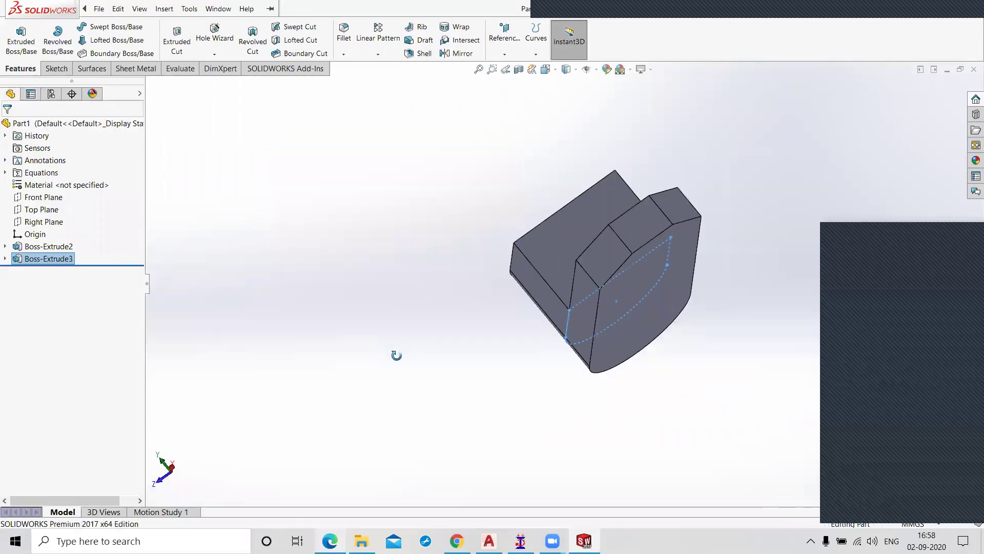
middle_drag(418, 403, 754, 158)
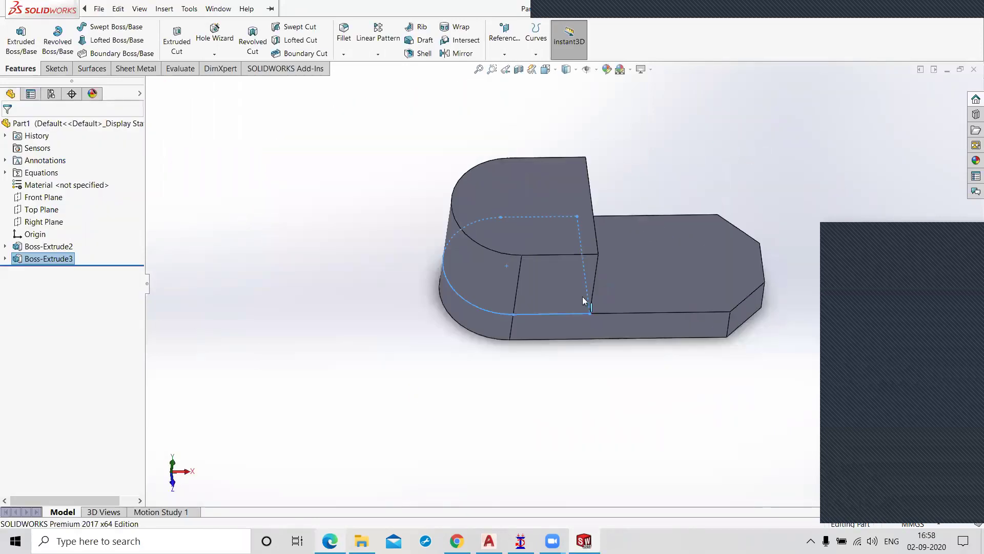
middle_drag(511, 408, 511, 363)
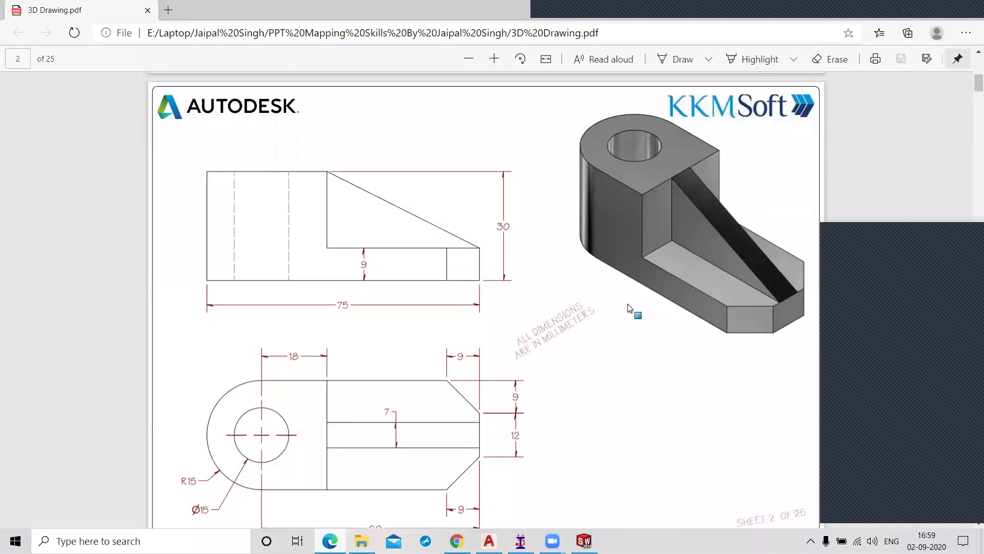
key(alt+Tab)
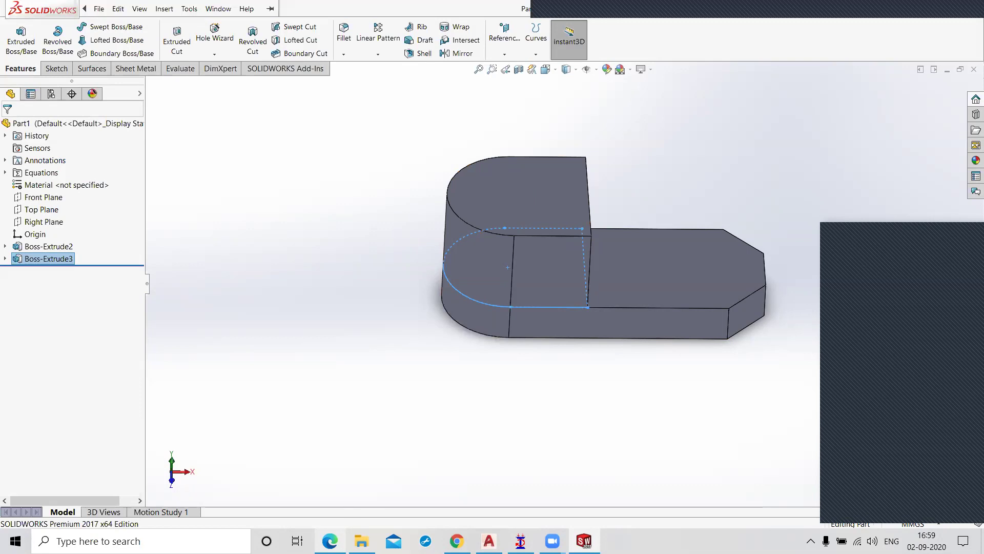
click(330, 541)
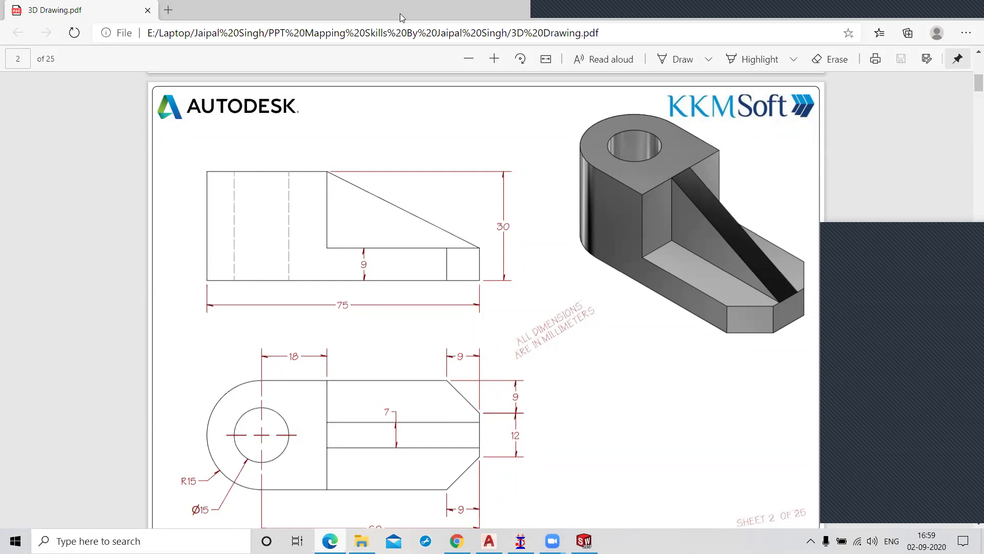
scroll(252, 416, down, 2)
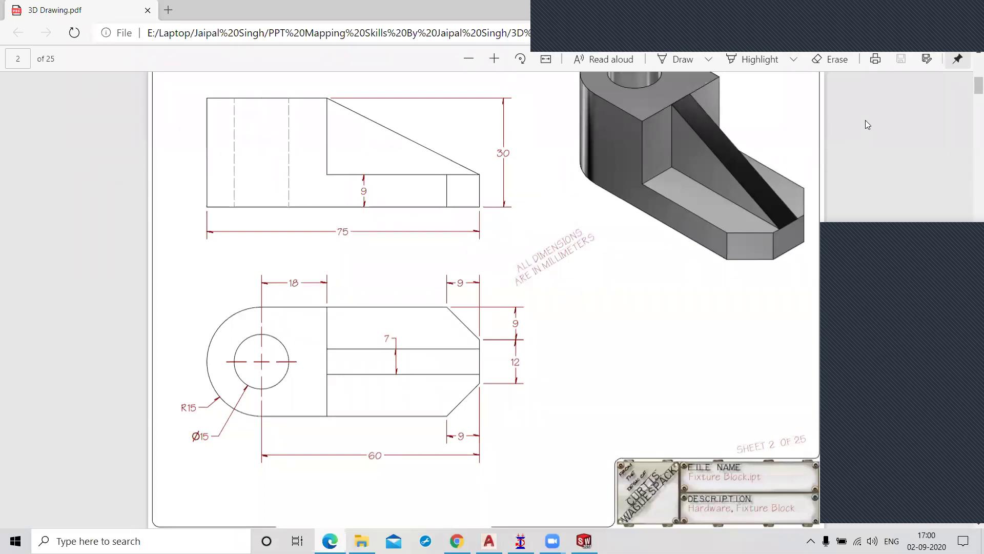
- Return to SOLIDWORKS and start a circle sketch on the boss's flat top face, viewed face-on
click(916, 11)
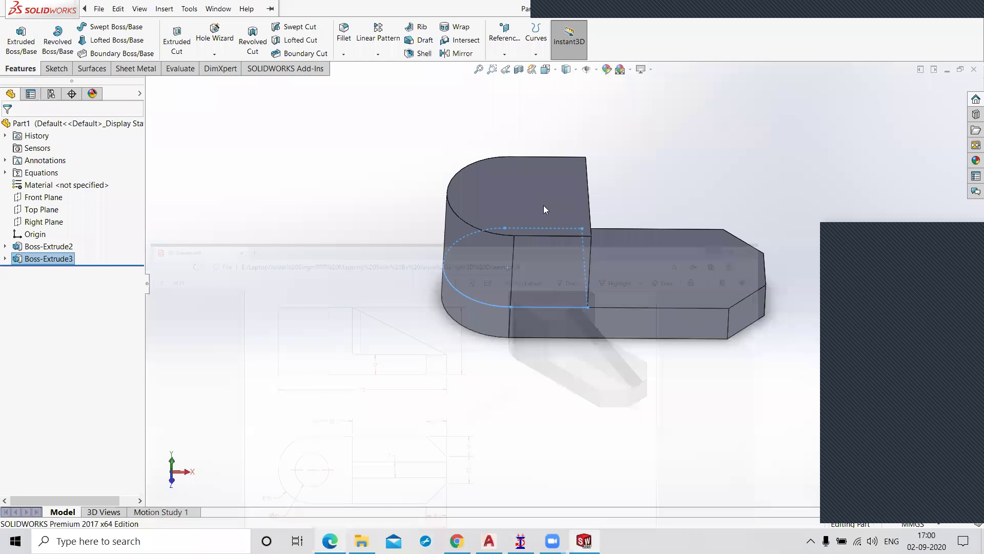
click(583, 170)
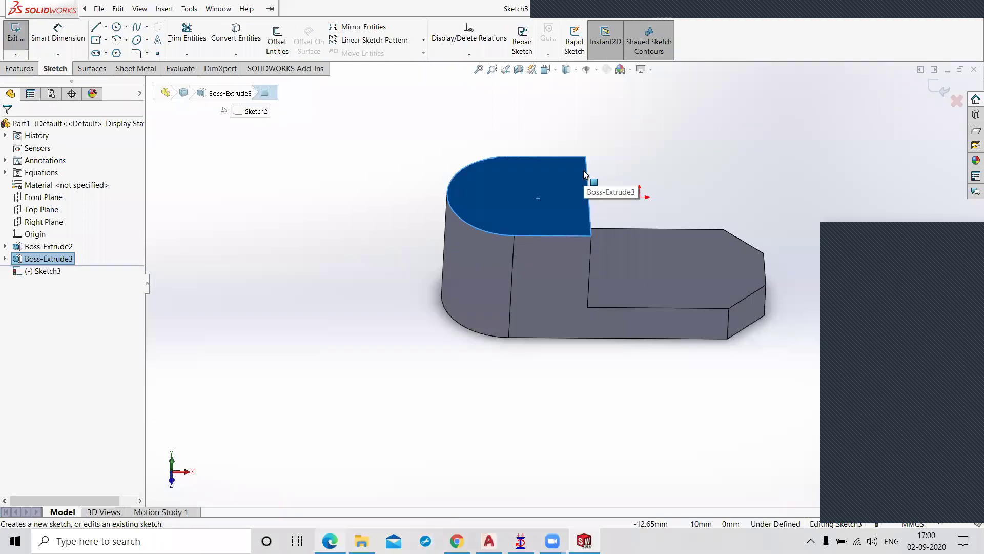
click(117, 28)
key(ctrl+8)
click(418, 283)
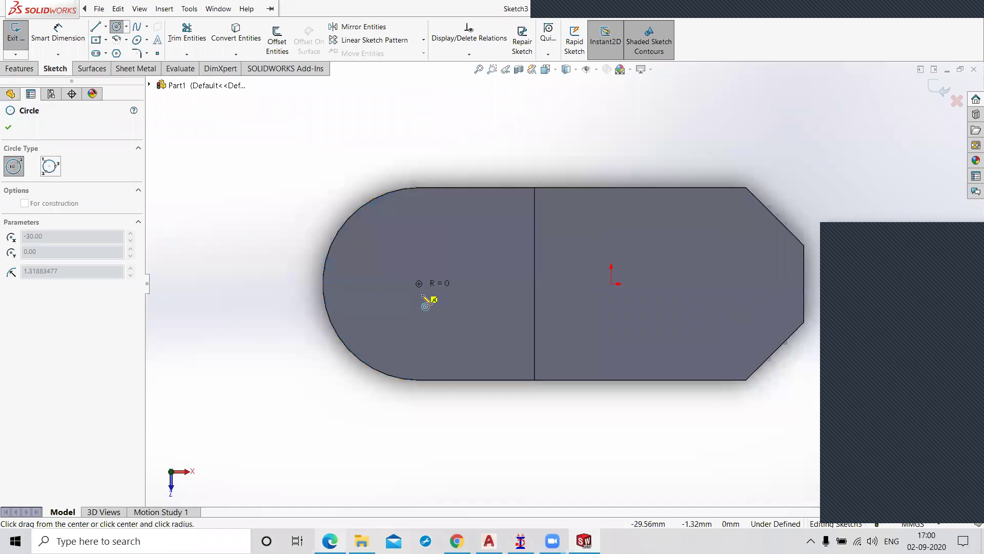
click(427, 324)
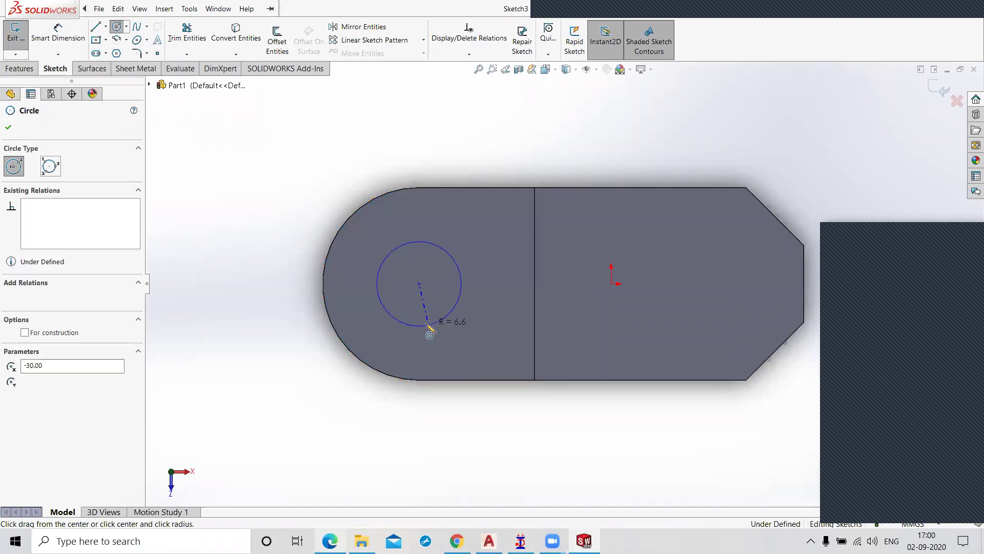
click(58, 33)
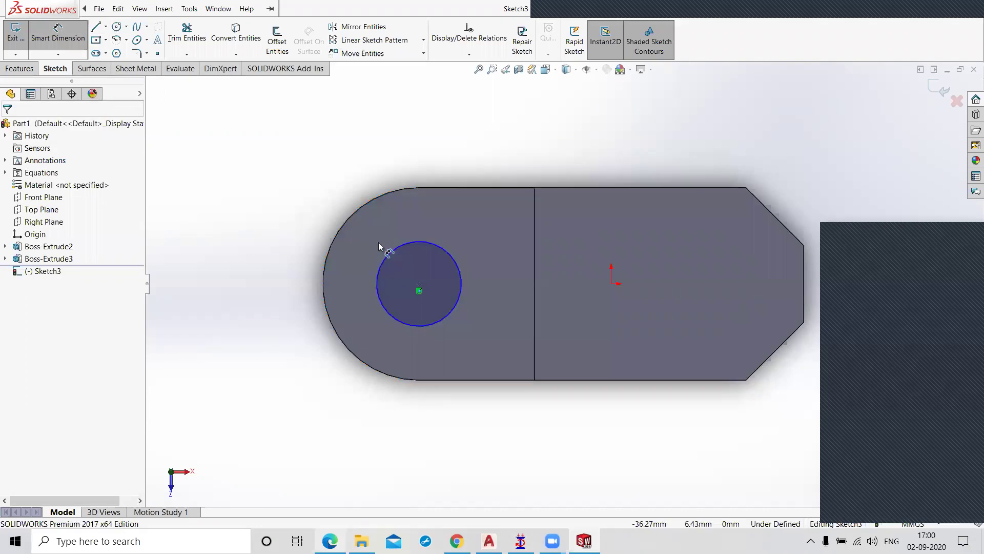
key(ctrl+z)
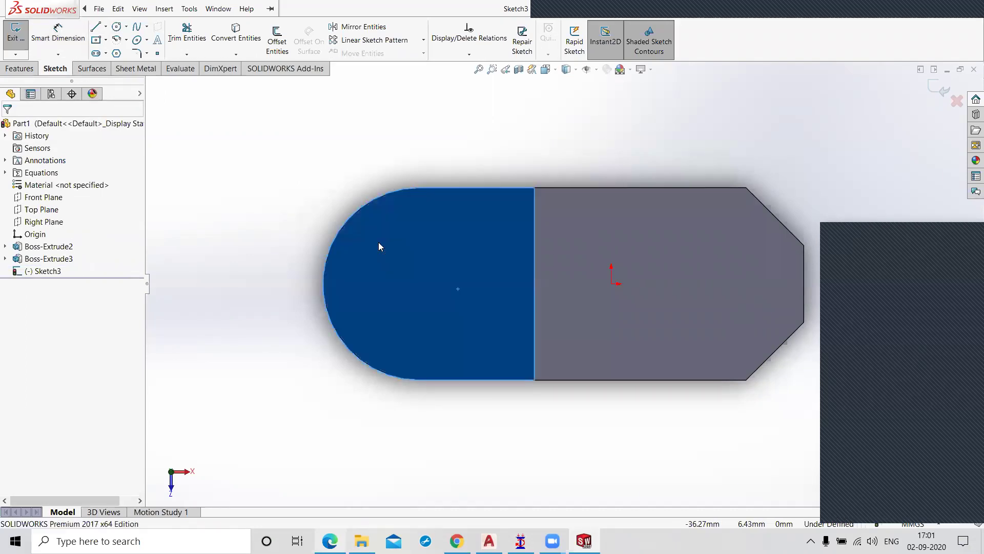
- Sketch a circle of about 7.8 mm radius, centred on the centre of the boss's rounded end
click(115, 28)
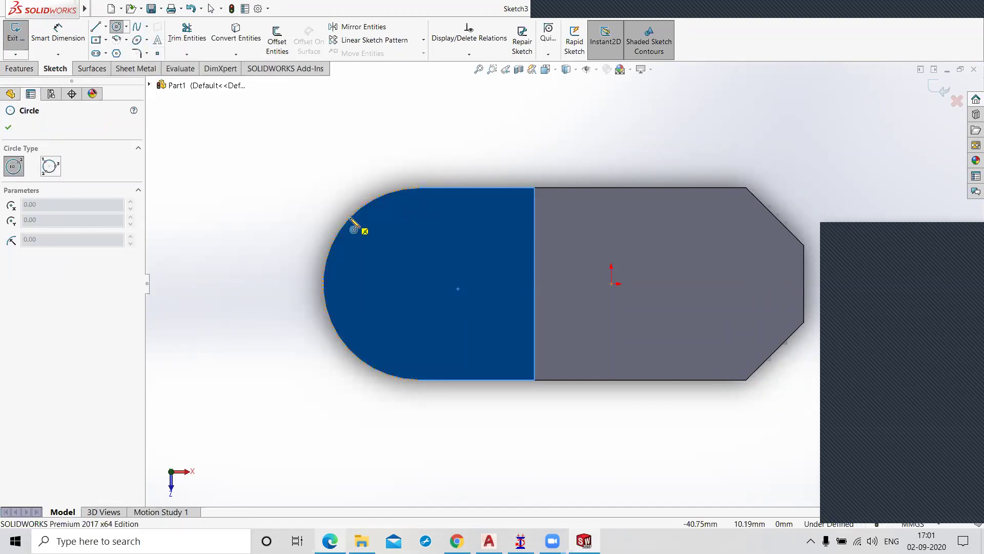
click(418, 284)
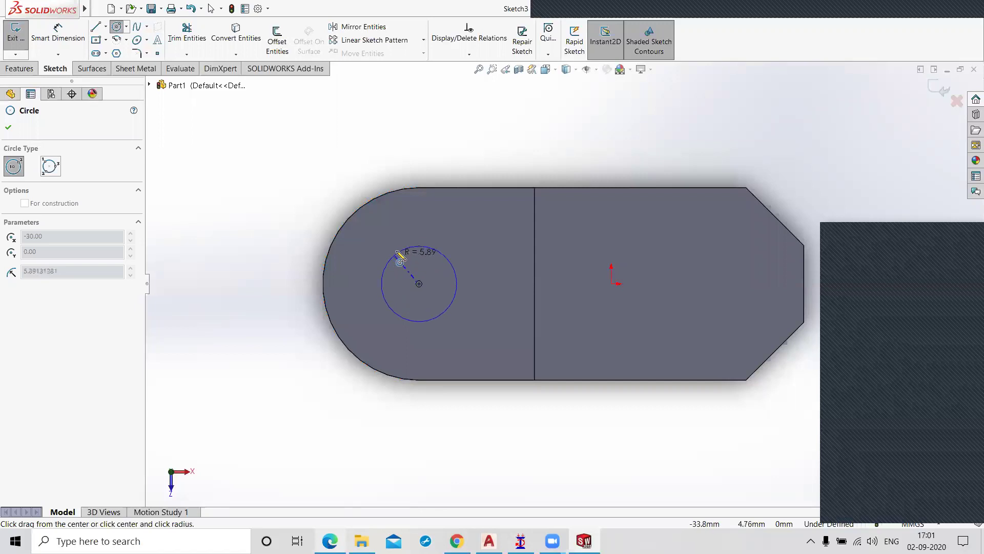
click(410, 234)
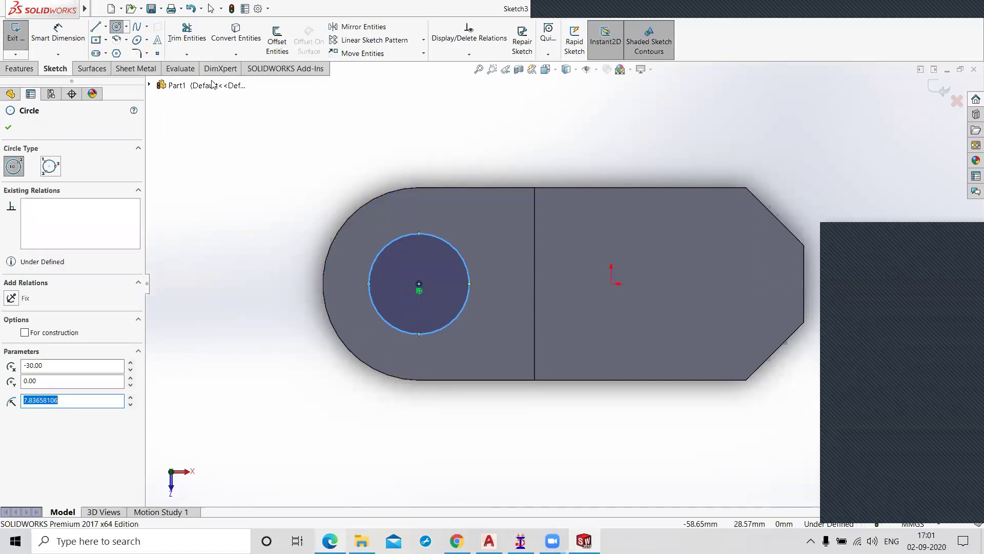
- Dimension the circle's diameter to 15 mm and exit the sketch
click(65, 37)
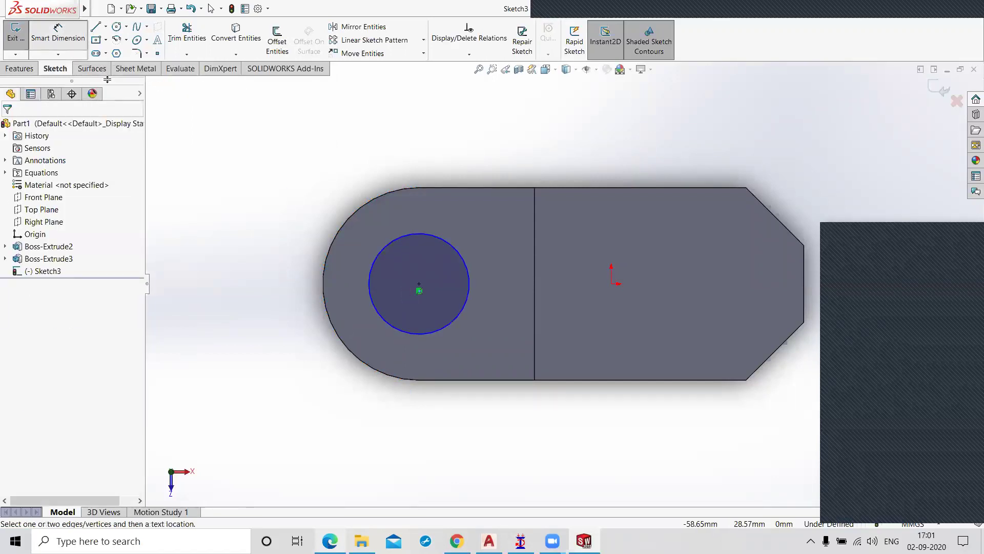
click(388, 245)
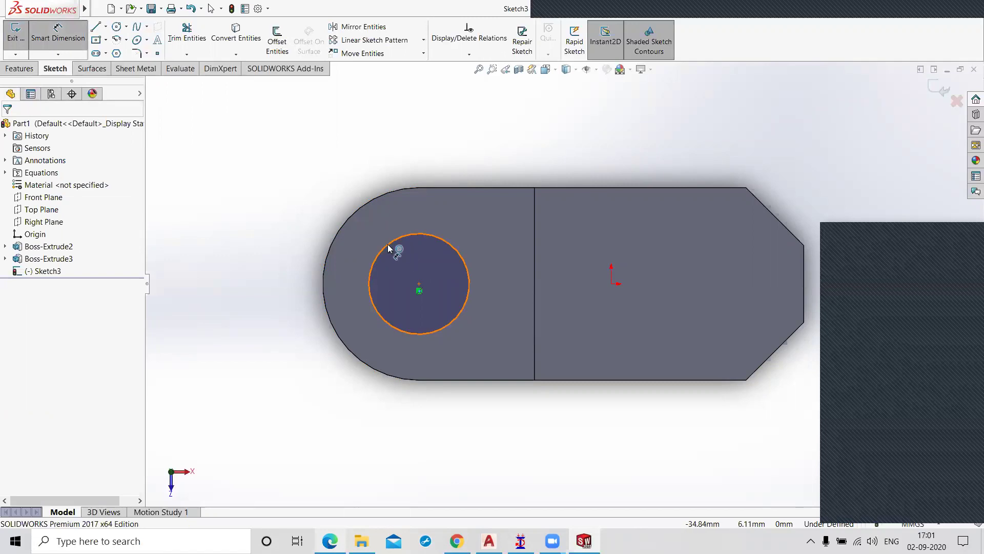
click(283, 303)
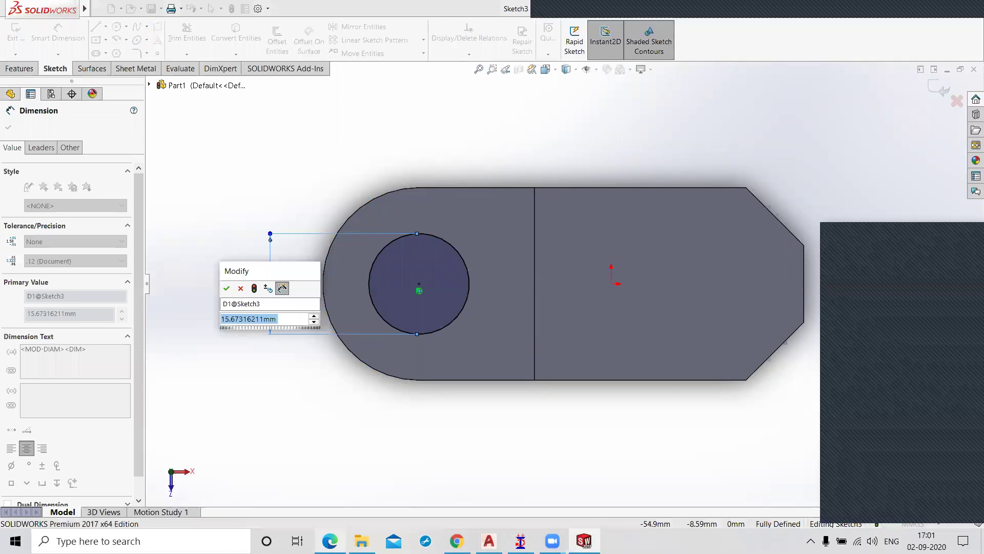
text(15)
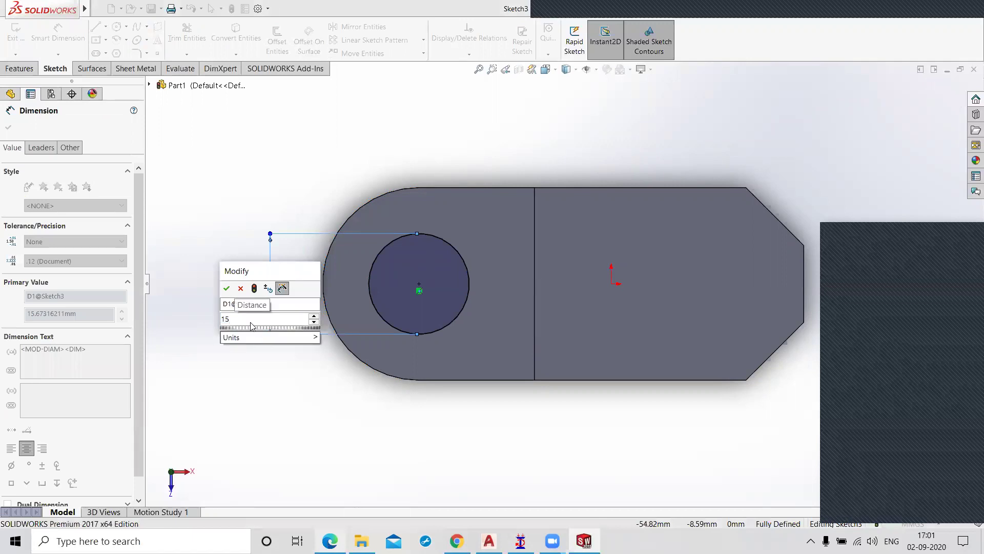
key(Return)
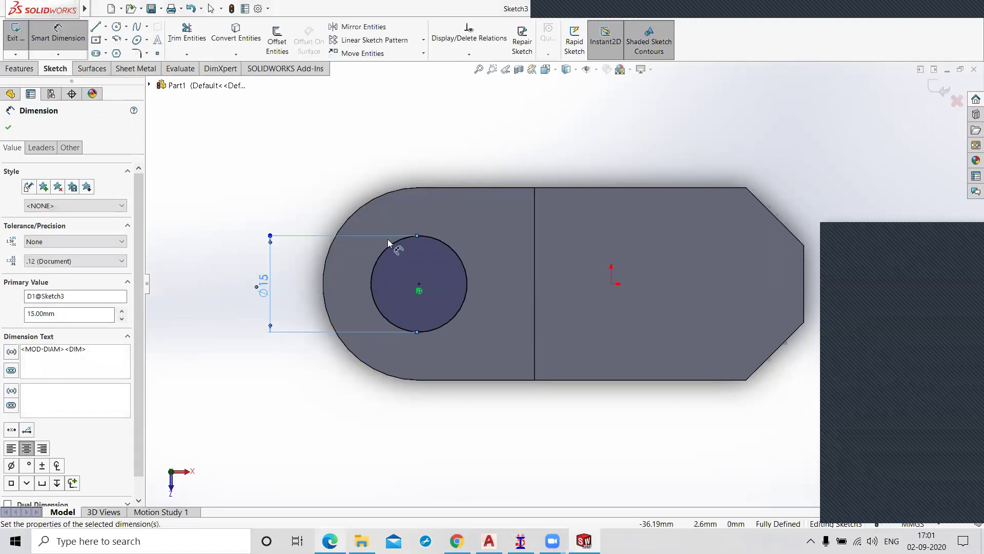
click(326, 417)
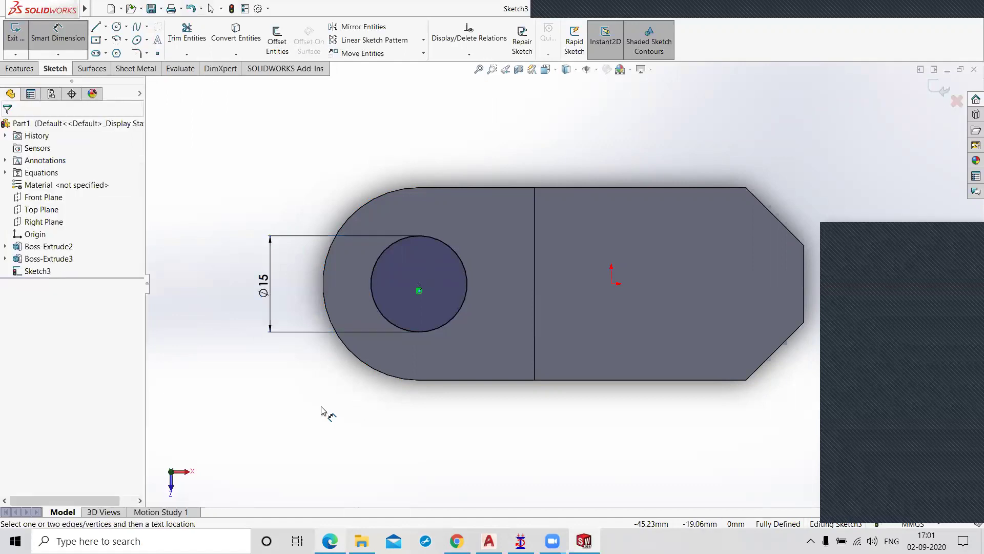
click(936, 94)
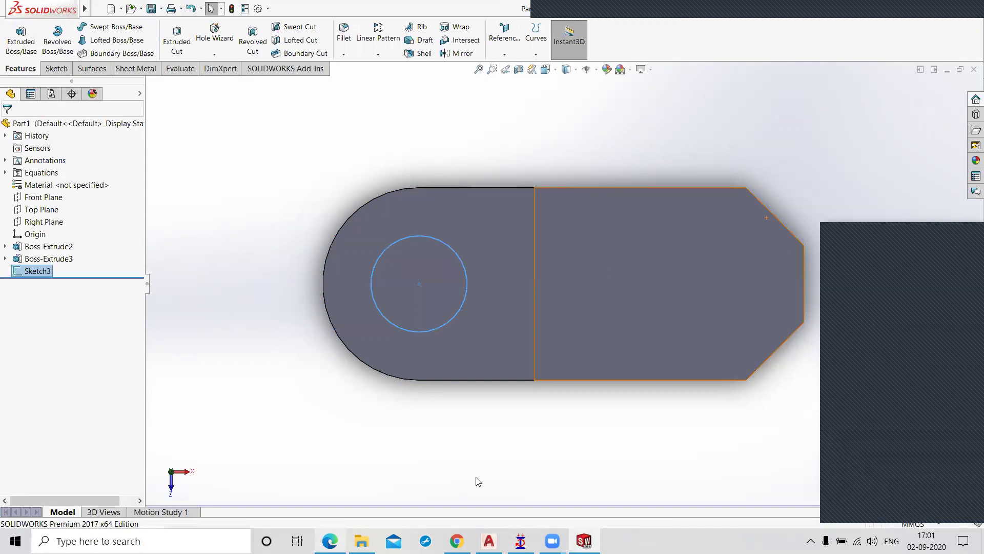
- Cut-extrude the circle downward as a blind cut 46 mm deep, passing fully through the boss and base
middle_drag(494, 424, 509, 329)
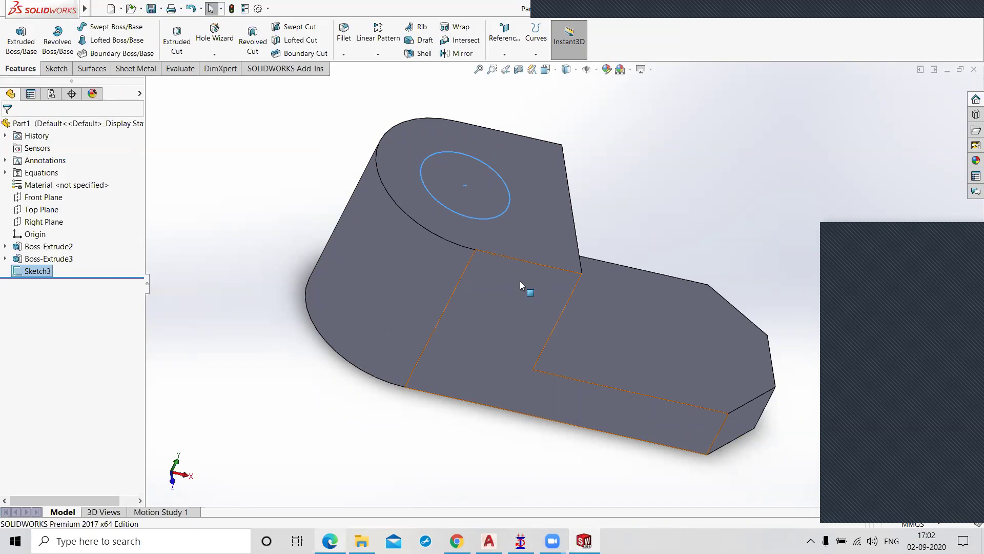
middle_drag(805, 411, 782, 386)
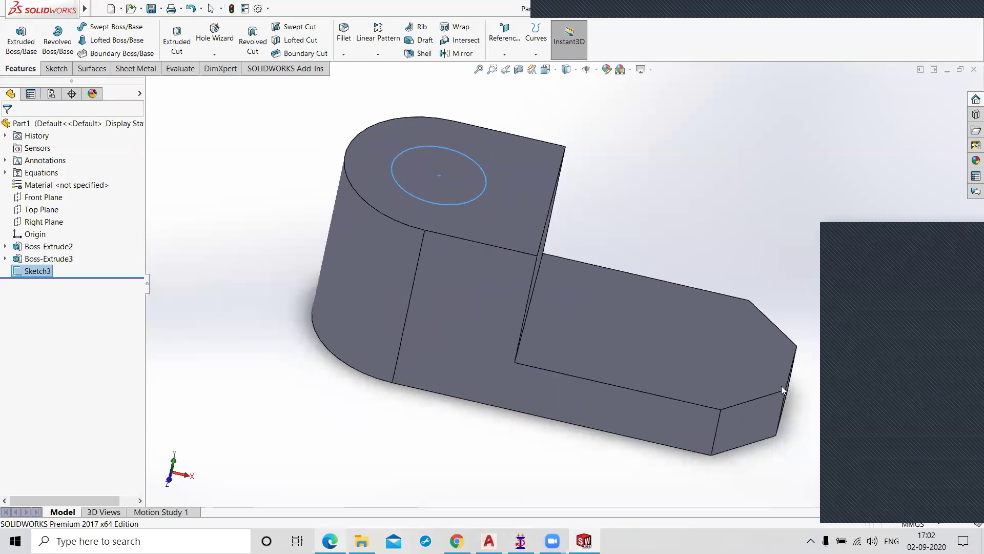
click(176, 50)
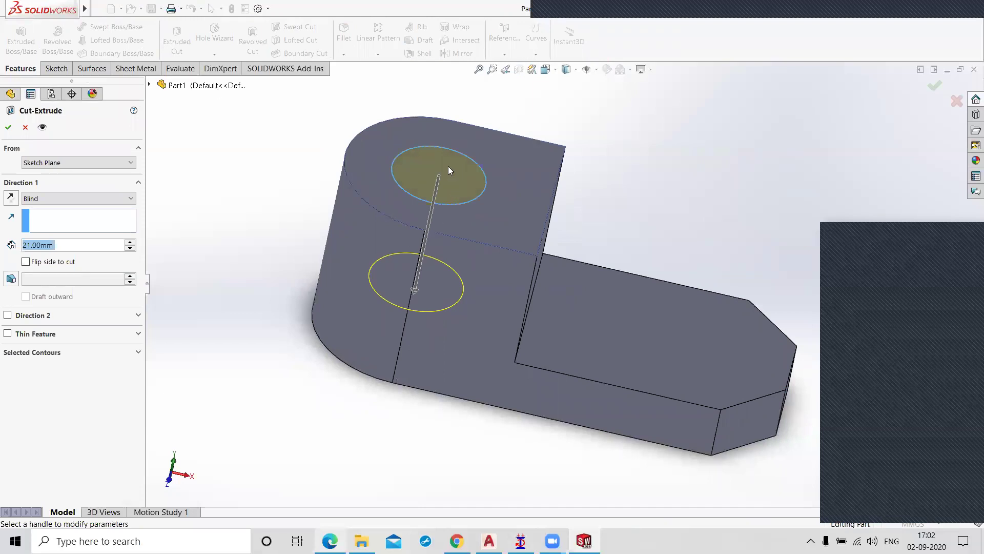
click(414, 290)
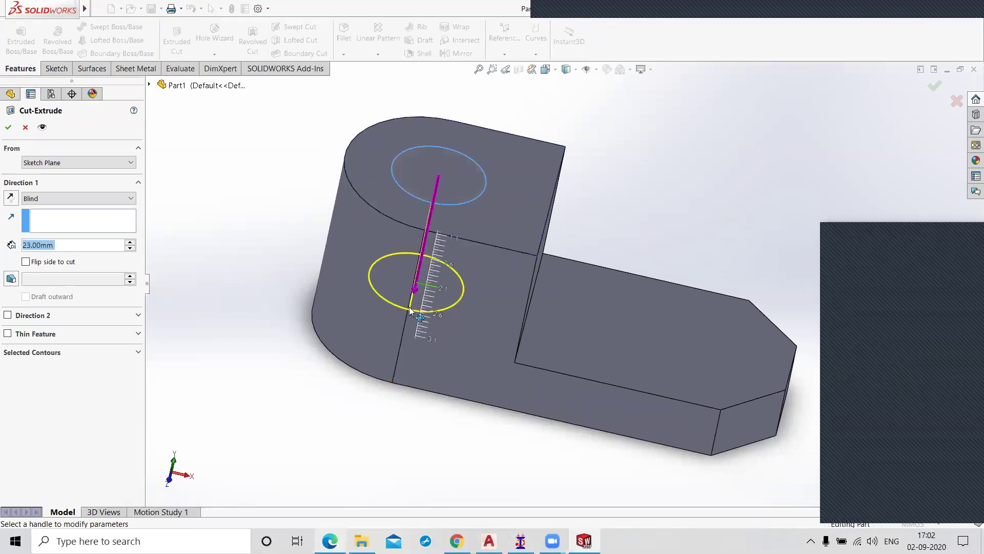
click(379, 411)
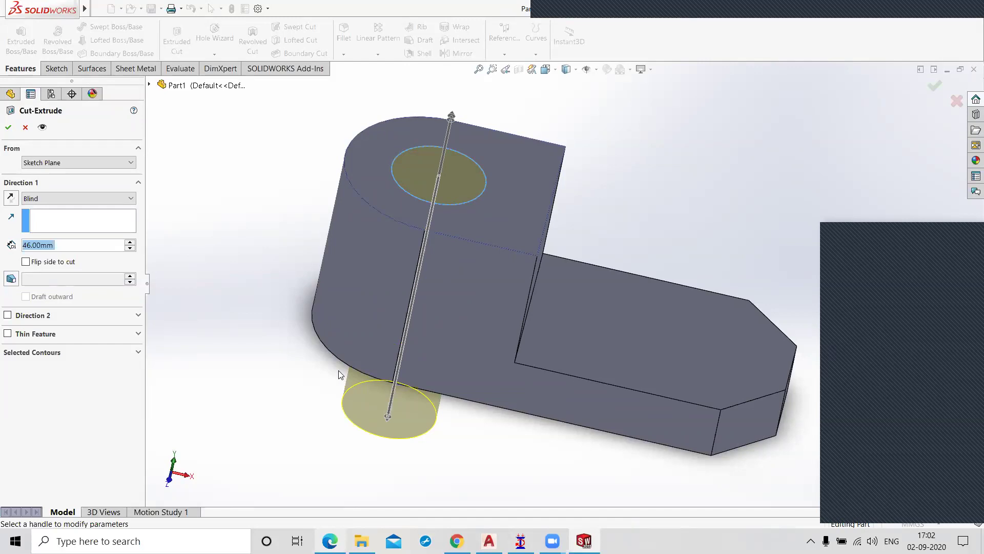
click(9, 128)
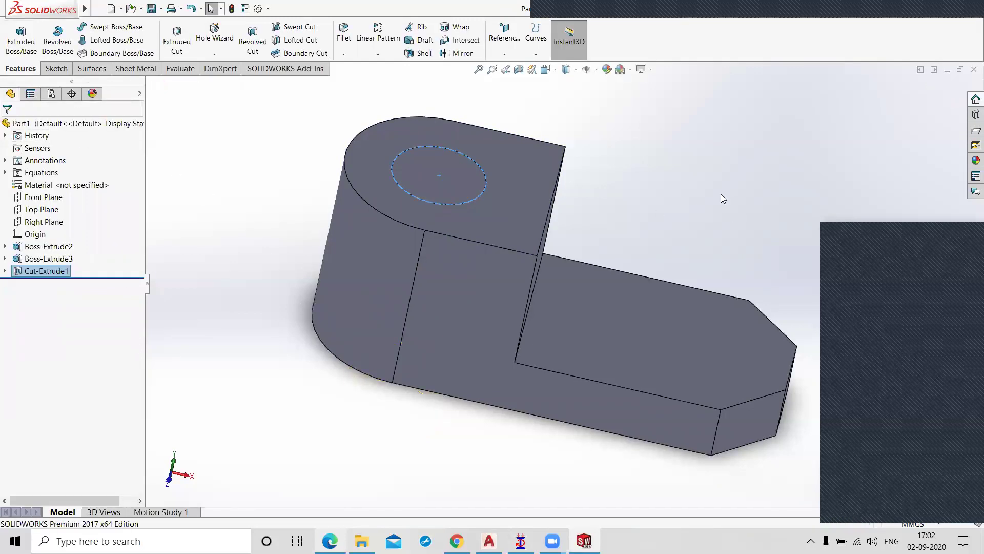
- Check the sloped rib on the PDF drawing and open a sketch on the Front Plane, viewed face-on
middle_drag(695, 254, 549, 365)
middle_drag(646, 324, 535, 401)
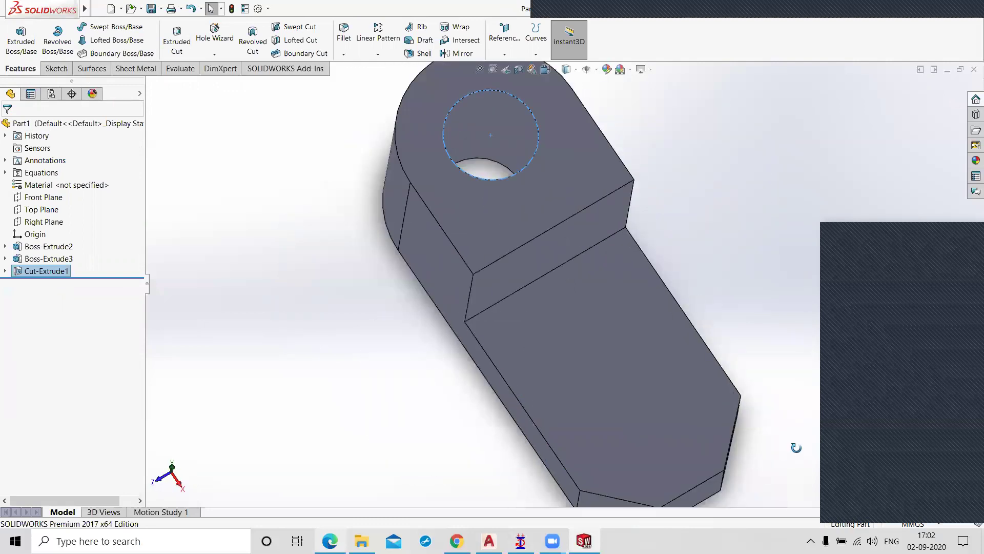
middle_drag(796, 448, 776, 395)
middle_drag(544, 397, 440, 364)
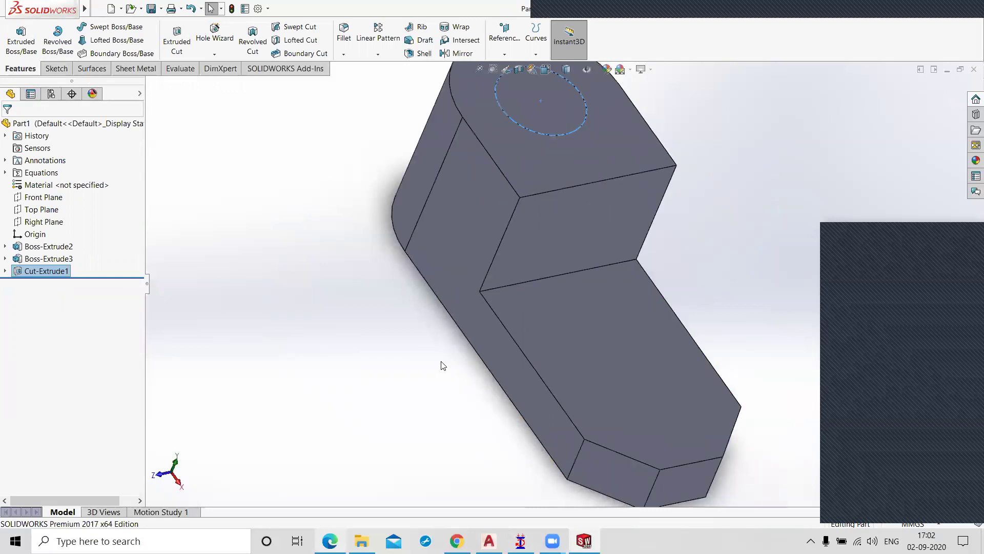
click(330, 540)
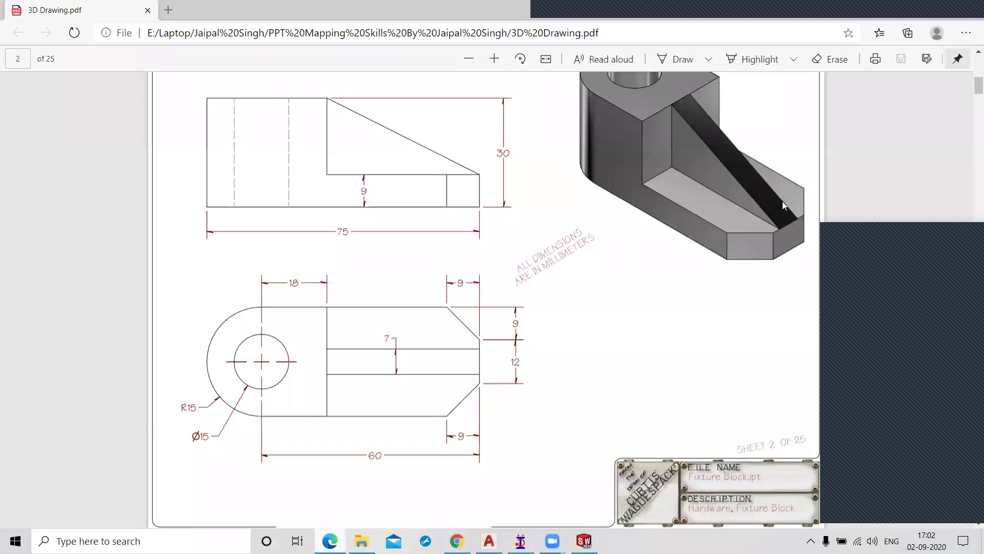
click(916, 11)
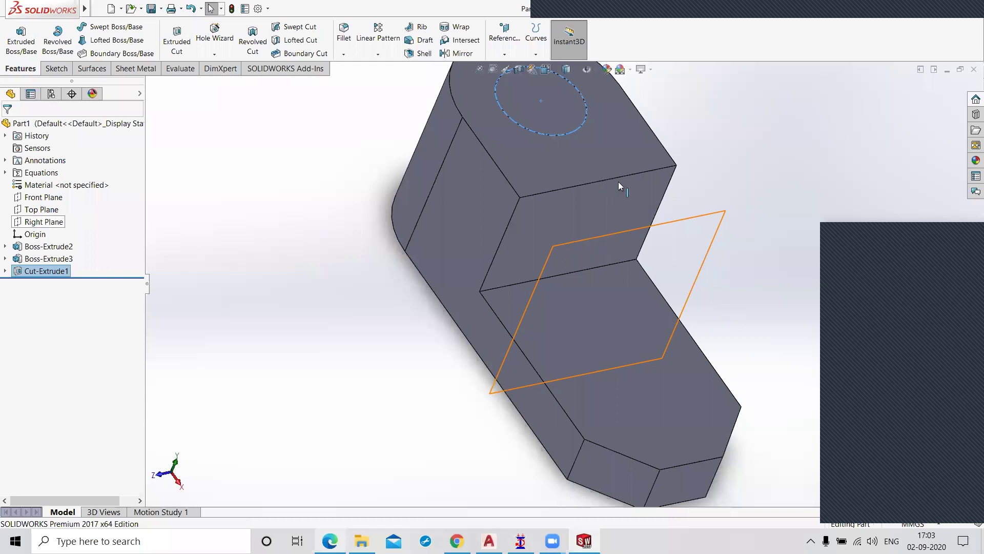
click(44, 197)
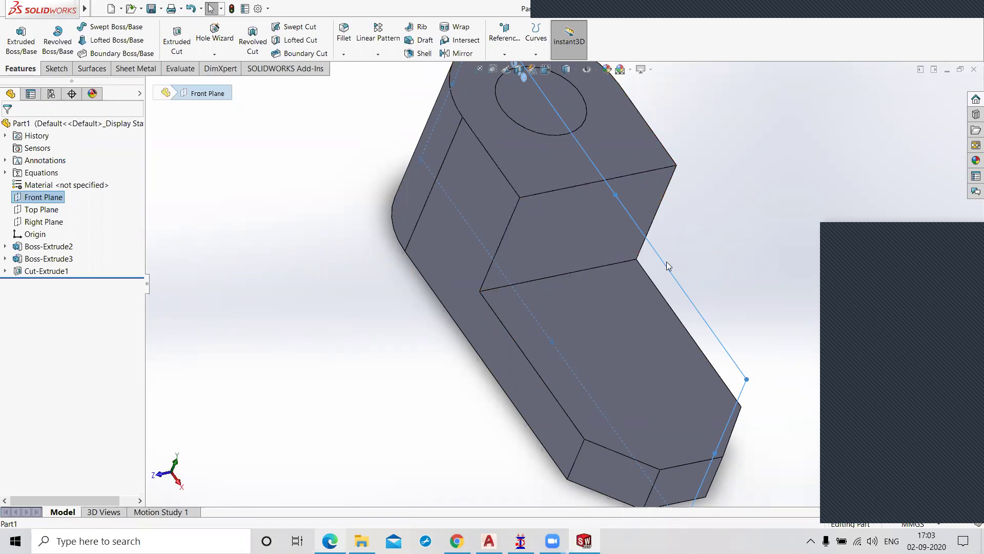
key(ctrl+8)
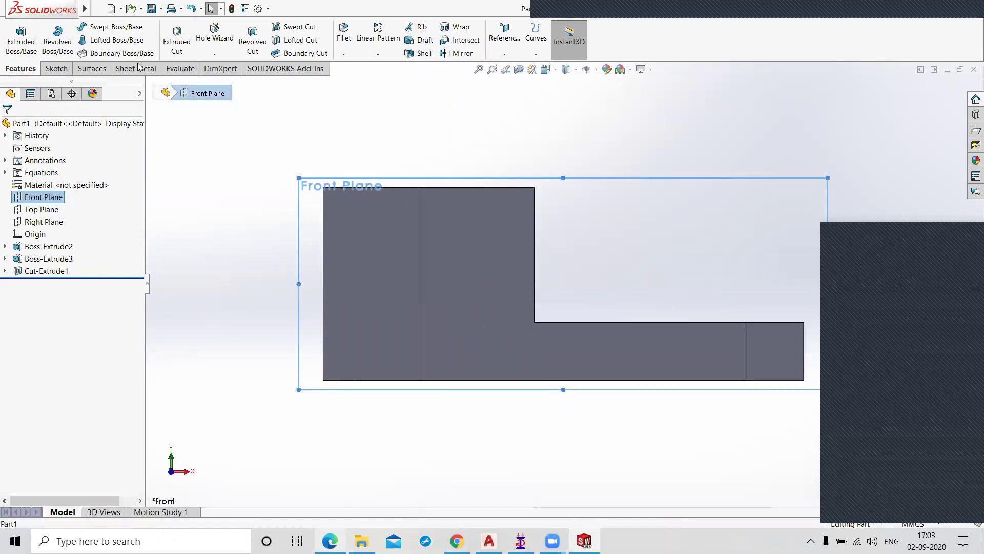
click(34, 198)
click(40, 185)
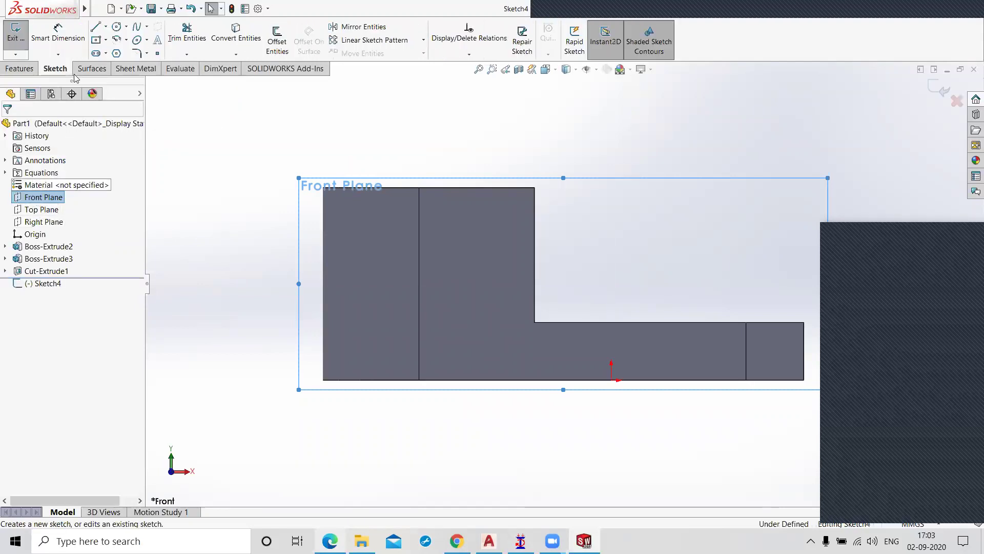
- Draw a sloped line from the boss's upper inner corner to the upper corner of the base's chamfered end, and exit the sketch
click(95, 26)
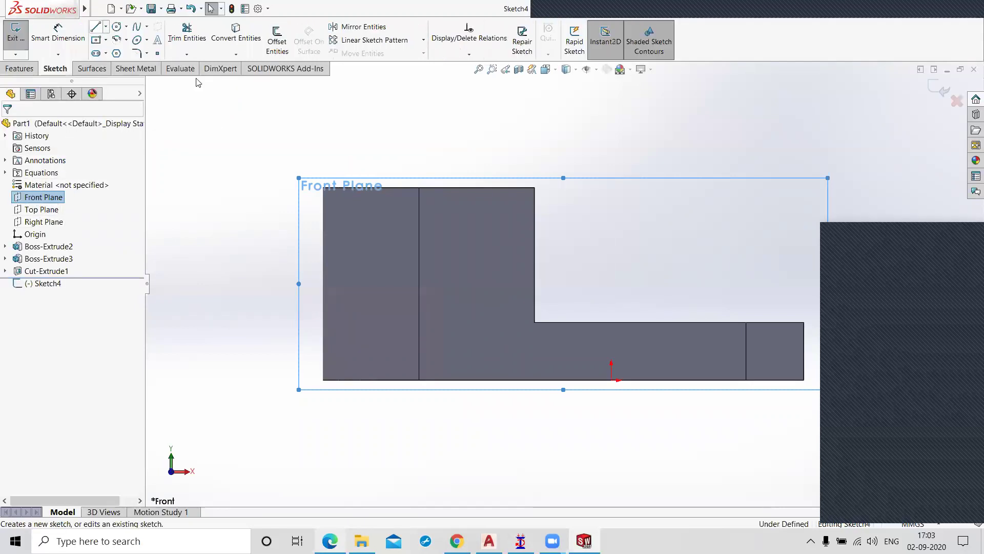
click(535, 187)
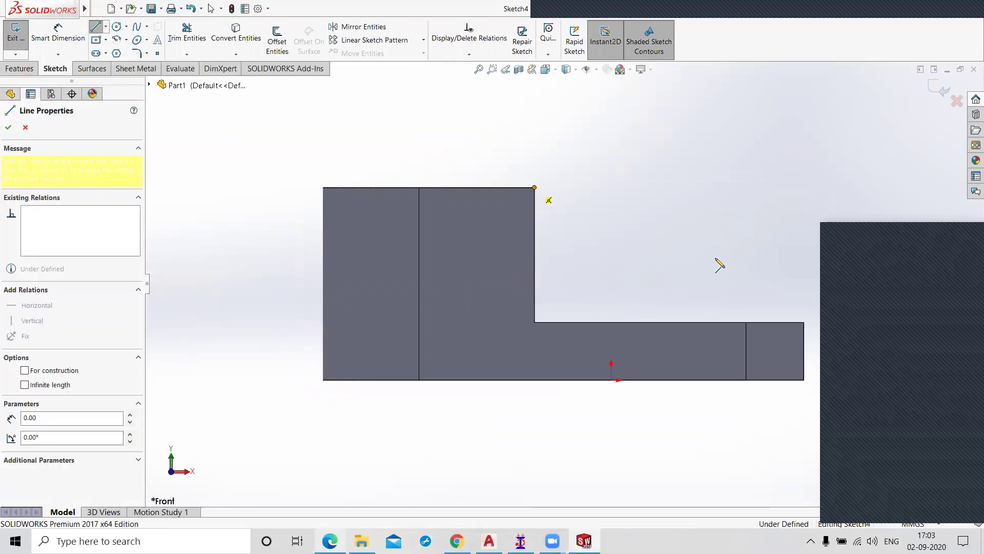
click(804, 322)
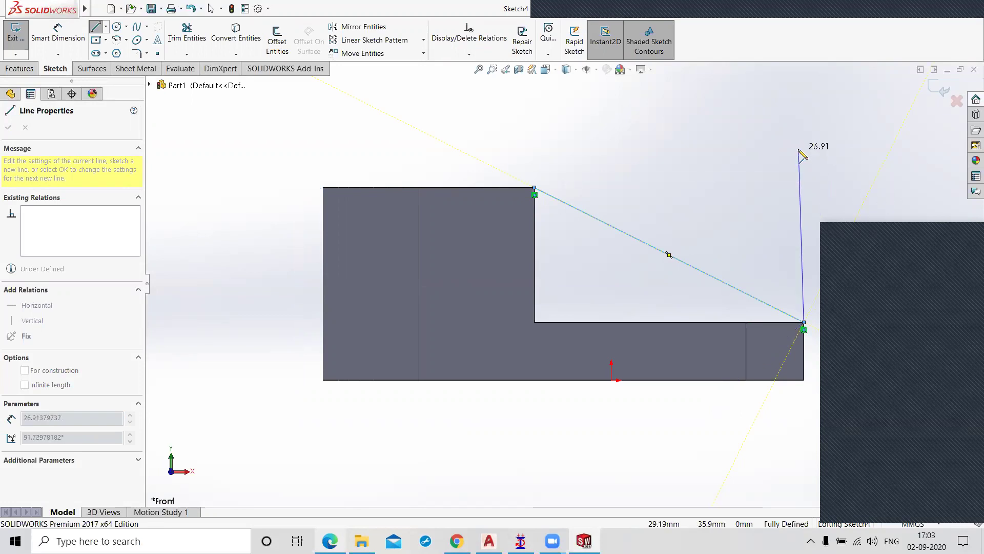
key(Escape)
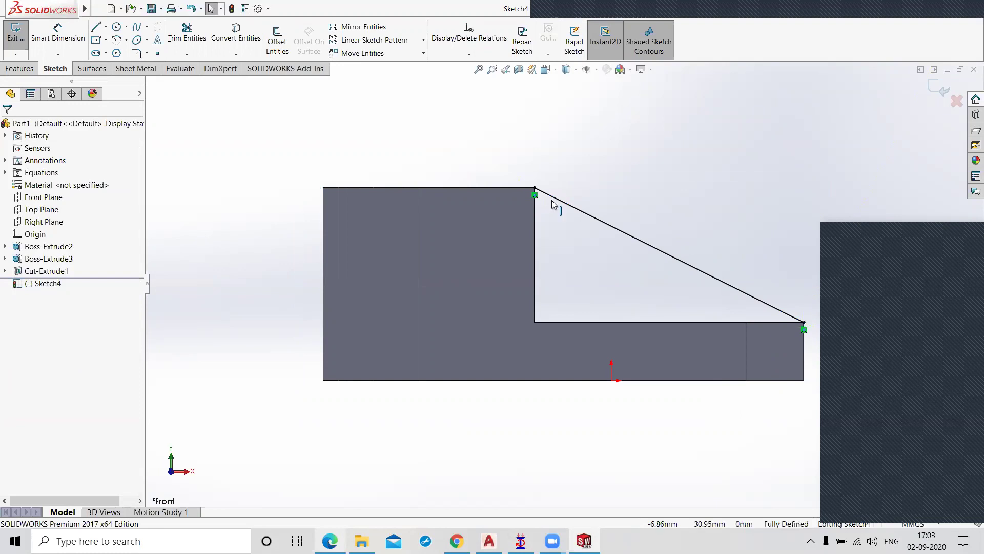
click(938, 88)
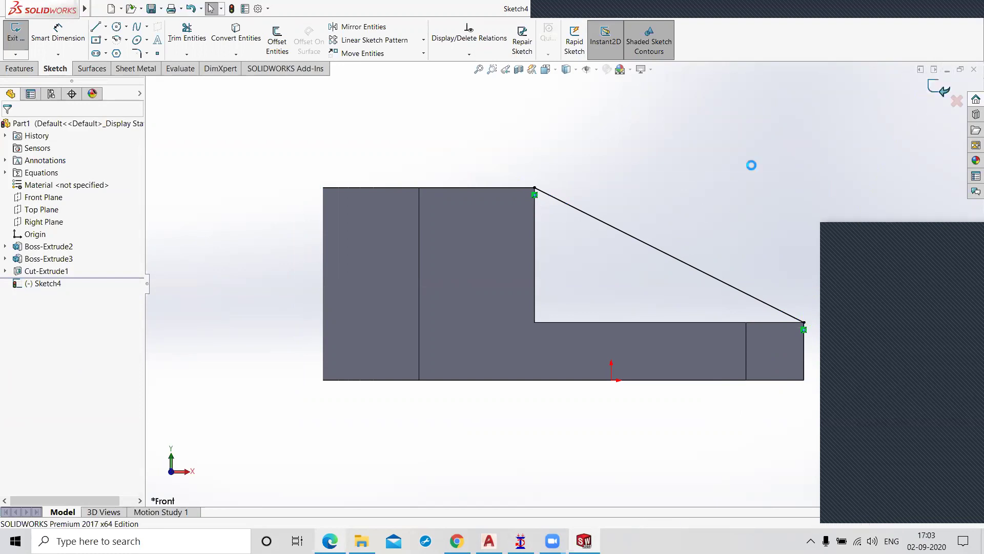
middle_drag(738, 174, 636, 234)
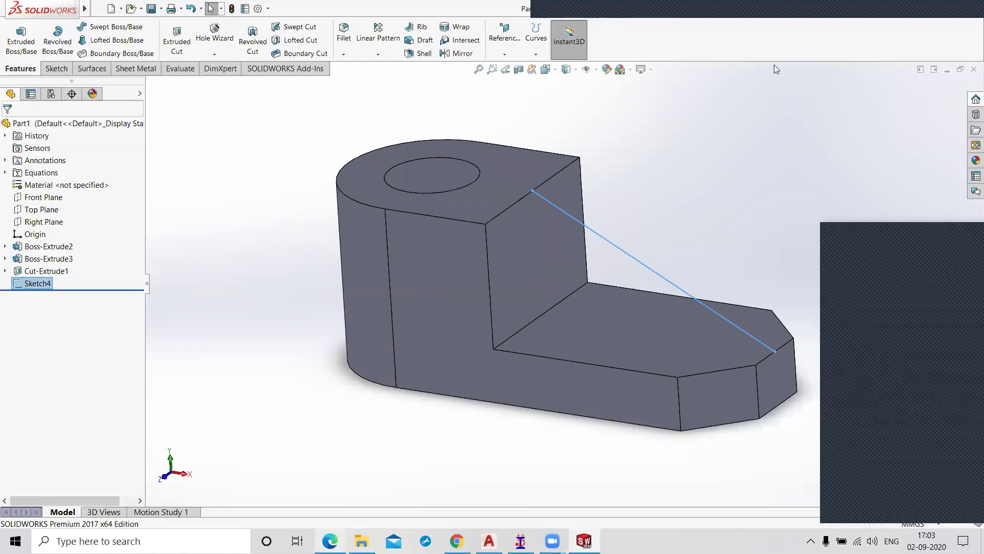
- Create a 7 mm thick rib on both sides of the sloped sketch line and show the part in isometric view
click(723, 124)
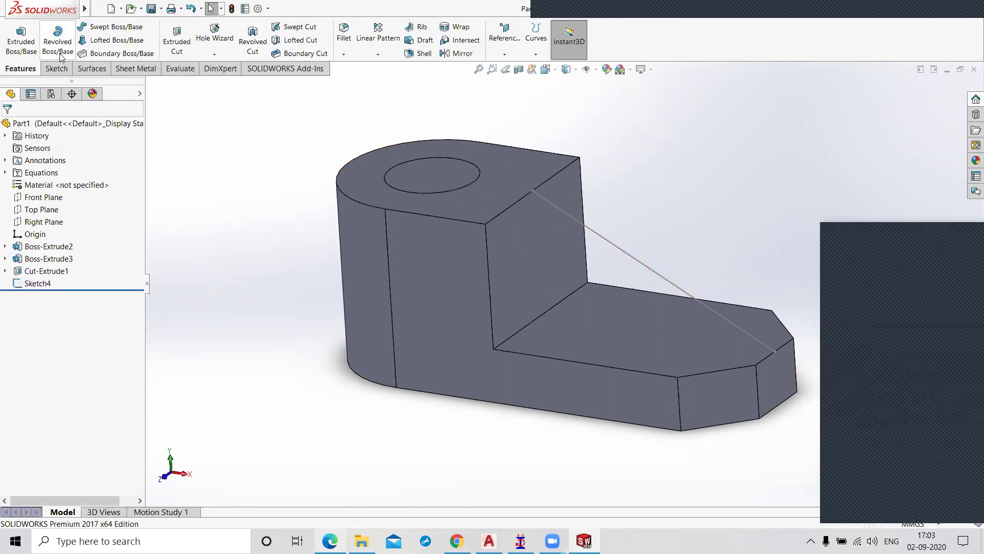
click(420, 28)
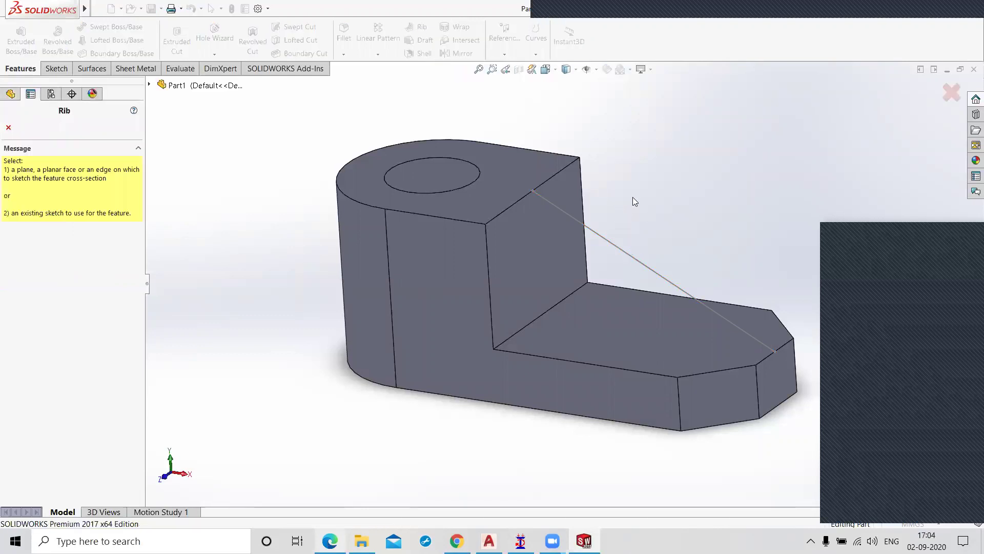
click(632, 258)
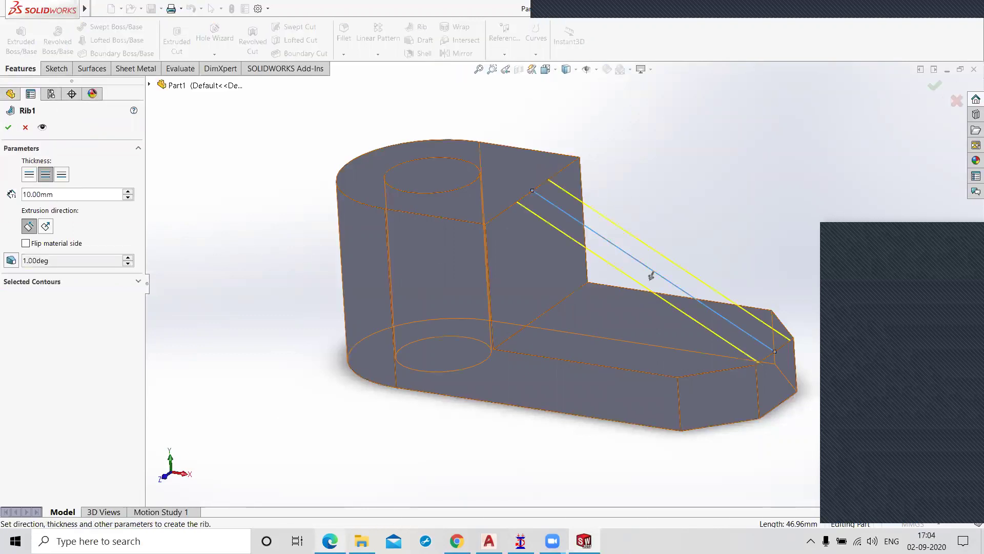
key(alt+Tab)
click(914, 9)
double_click(64, 195)
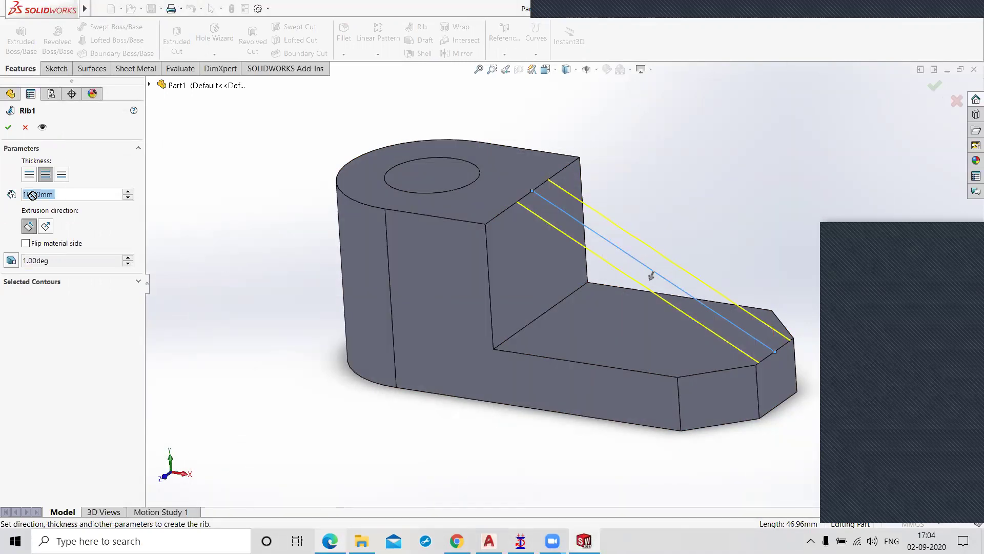
text(7)
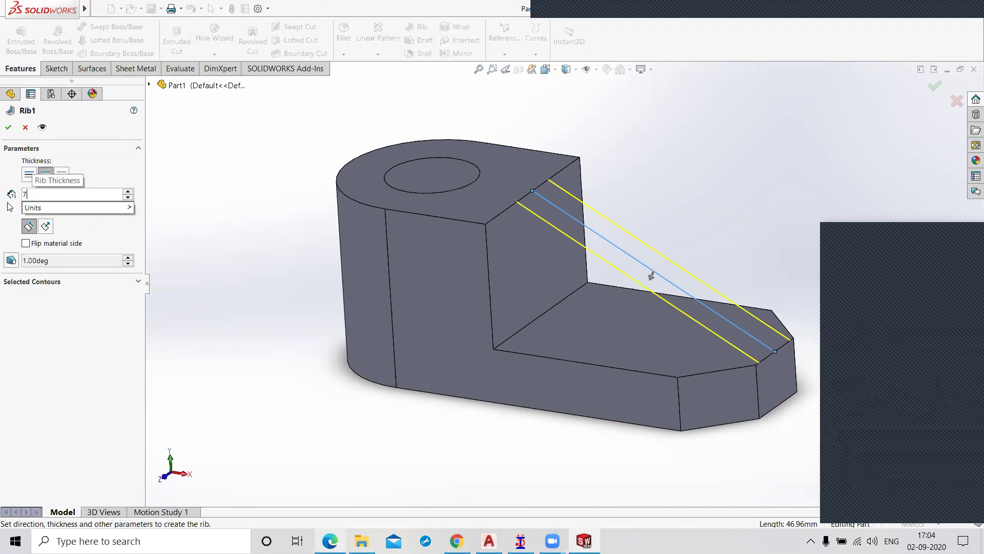
key(Return)
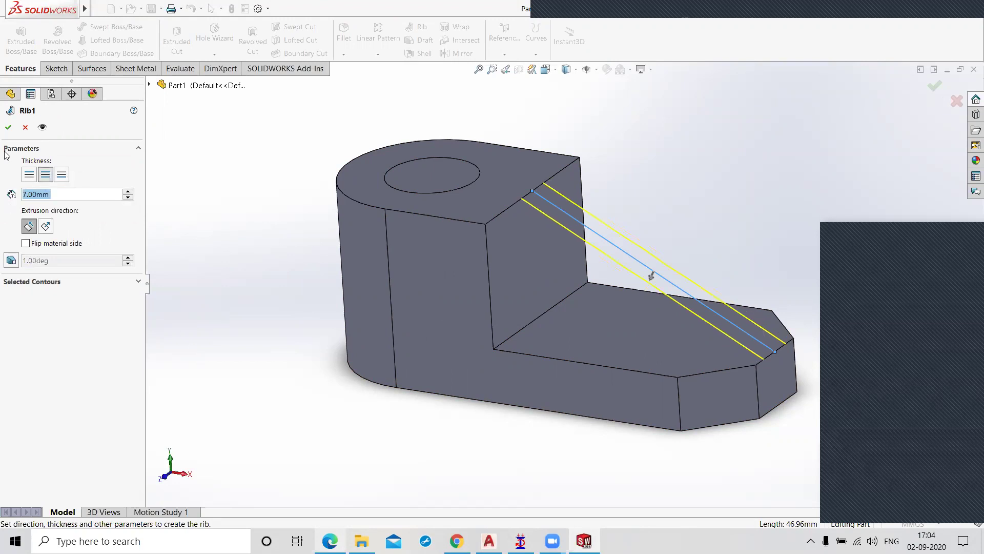
click(8, 128)
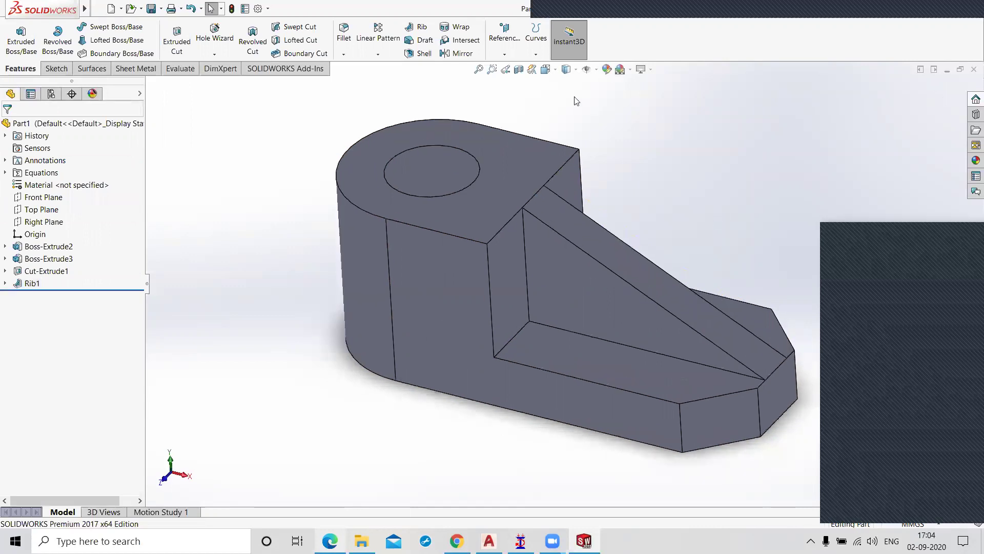
click(555, 70)
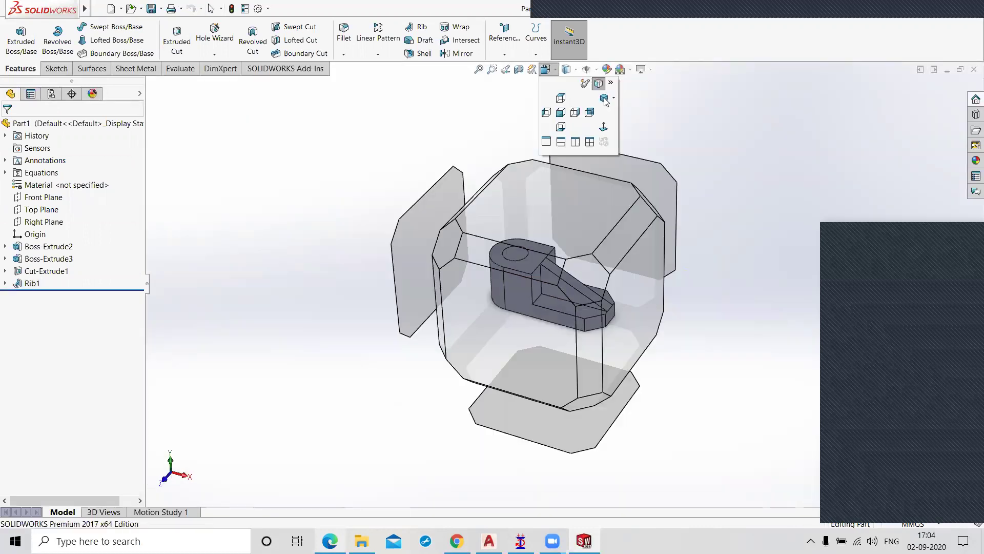
click(607, 105)
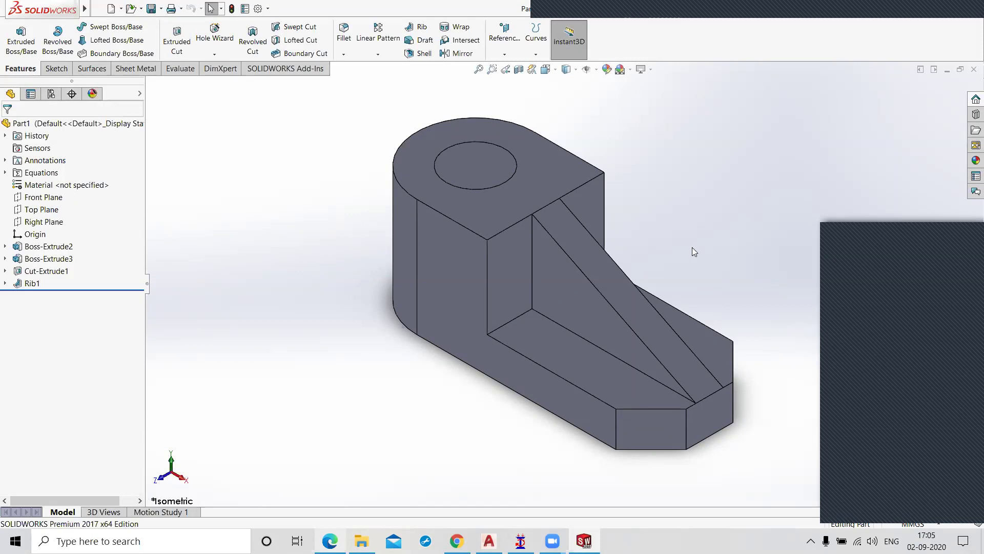
- Delete the rib feature and keep its sloped line sketch
click(17, 285)
right_click(18, 285)
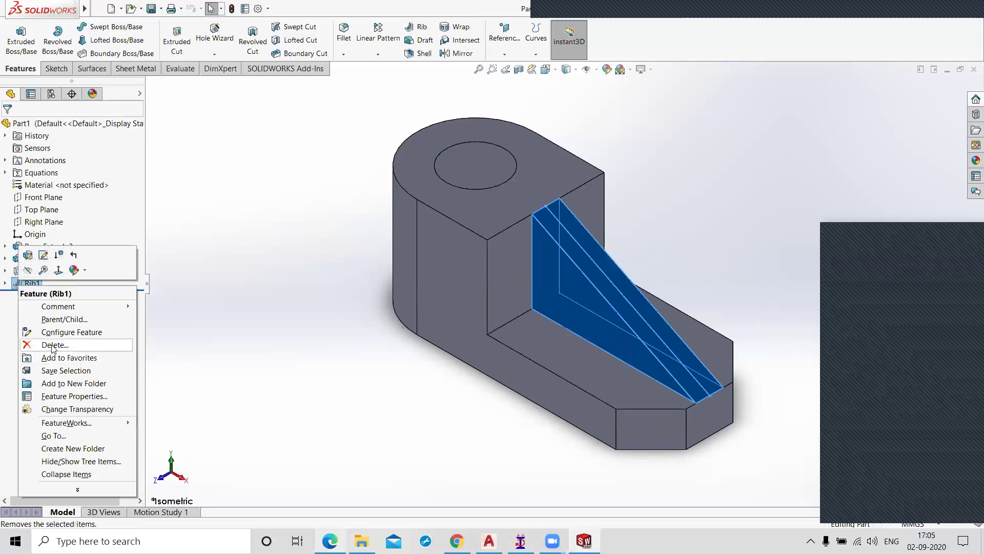
click(54, 345)
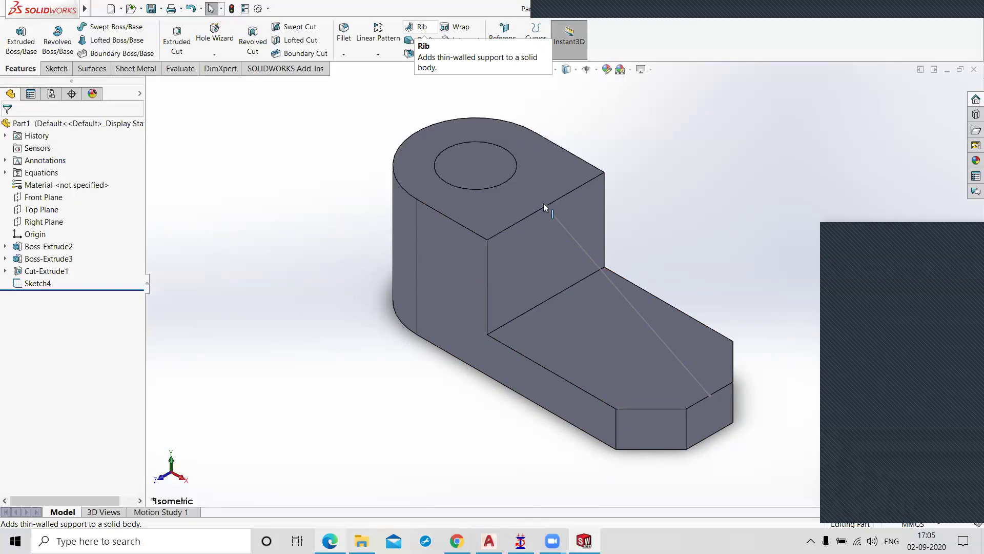
- Create a rib from the sloped line sketch, 7 mm thick on both sides and filling towards the base
click(417, 30)
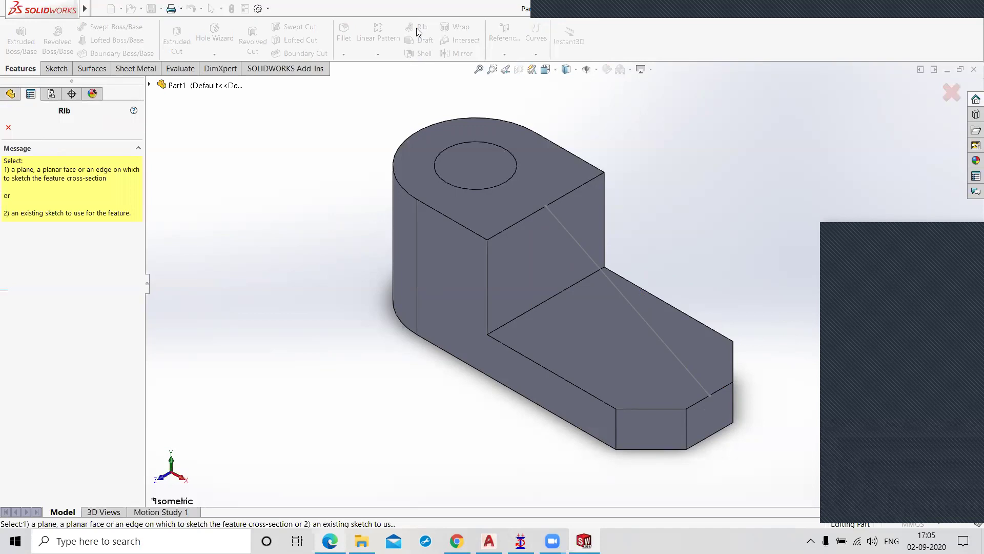
click(613, 284)
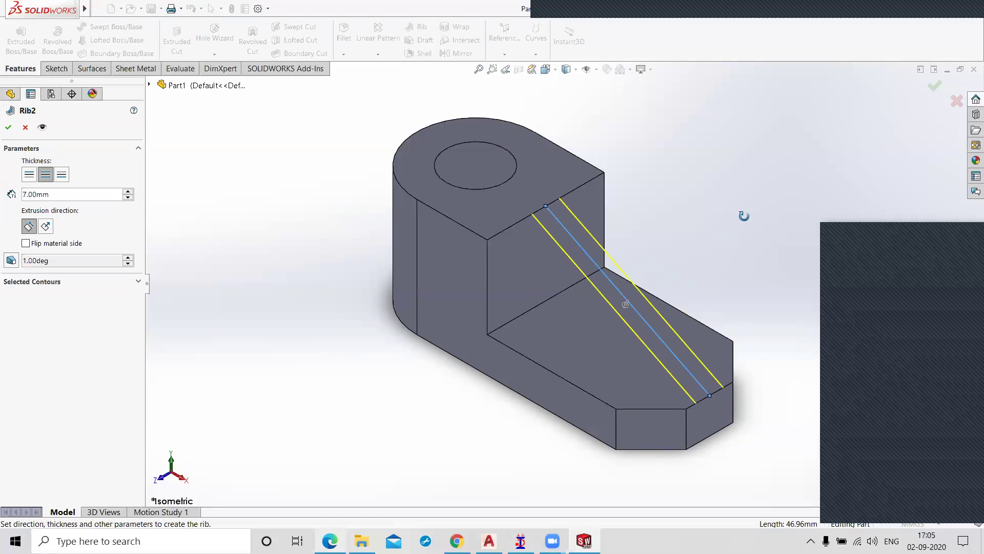
middle_drag(744, 216, 698, 300)
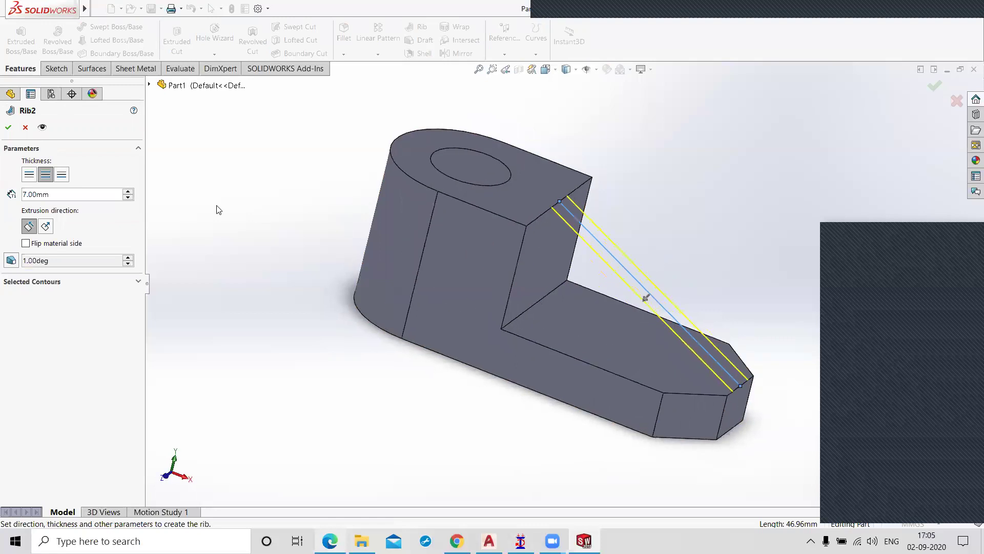
click(56, 193)
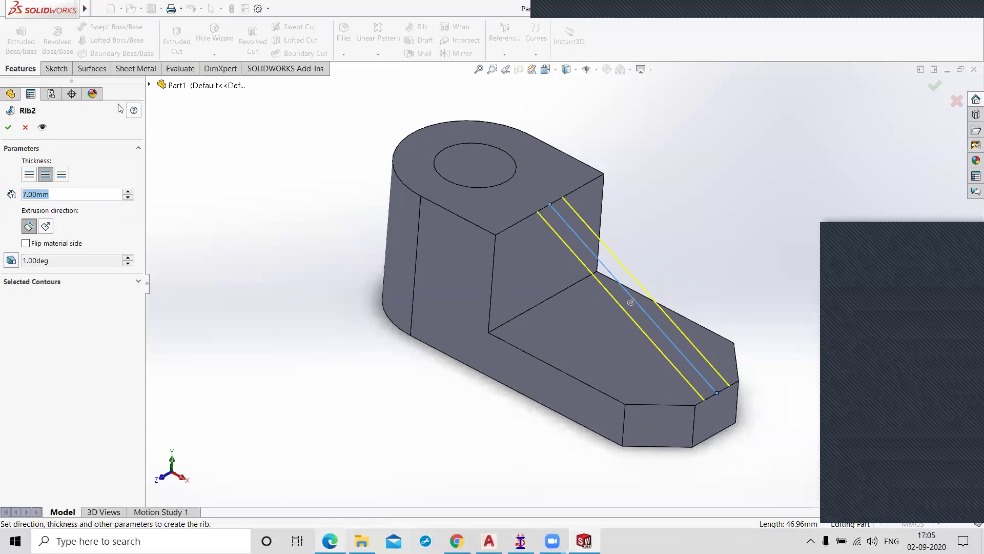
click(7, 128)
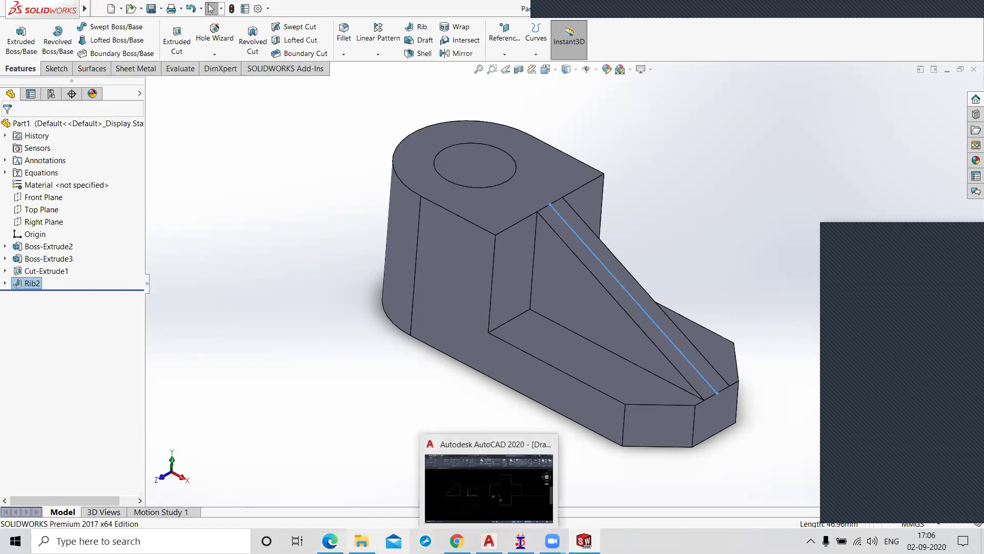
- Switch to the 3D Drawing PDF in the browser and look through the sheets up to the Valve Lifter on sheet 4
click(333, 487)
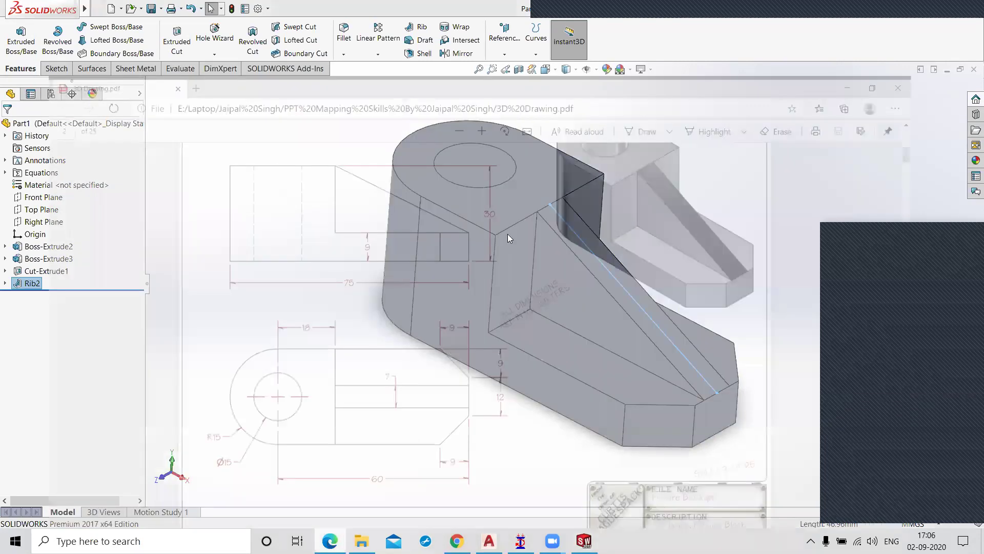
scroll(507, 234, down, 6)
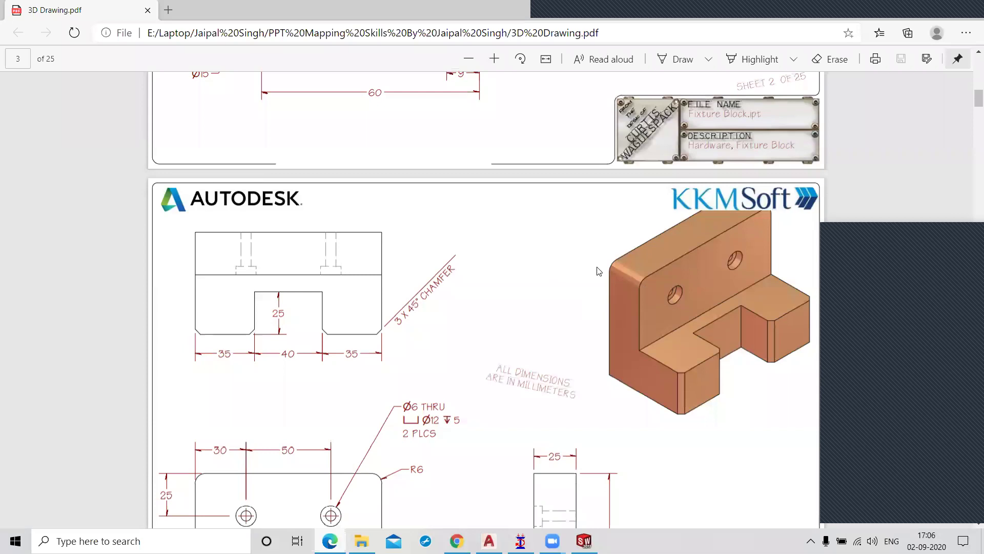
scroll(434, 259, down, 1)
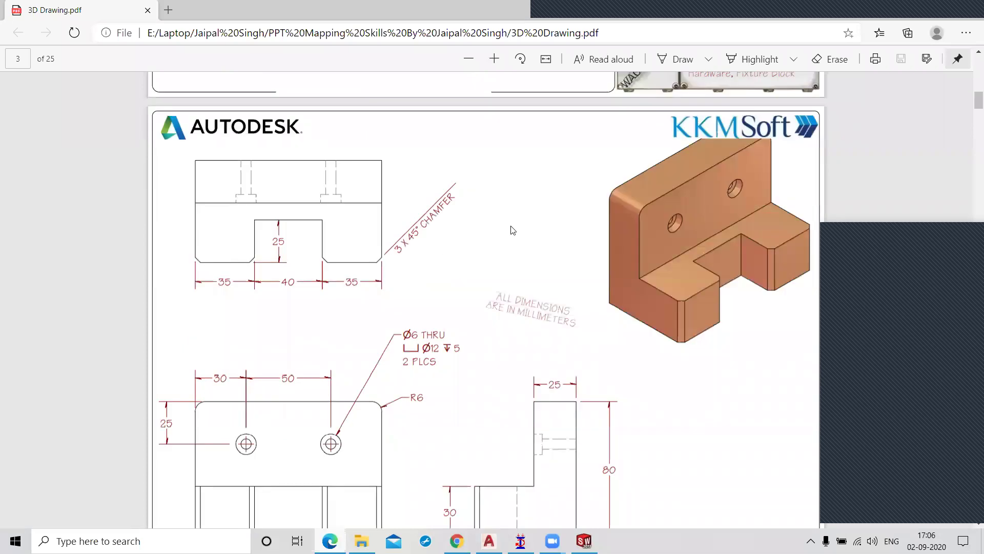
scroll(513, 230, down, 1)
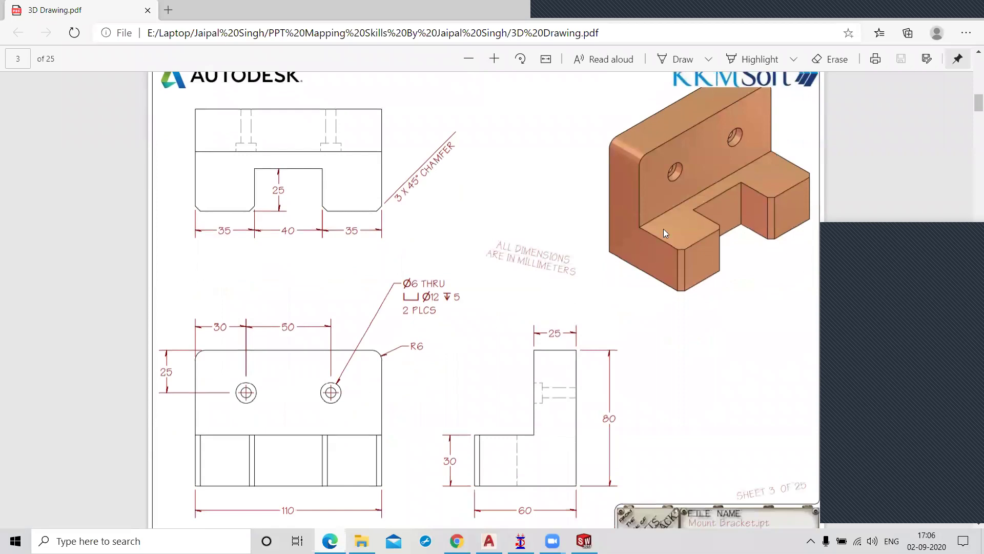
scroll(564, 282, down, 7)
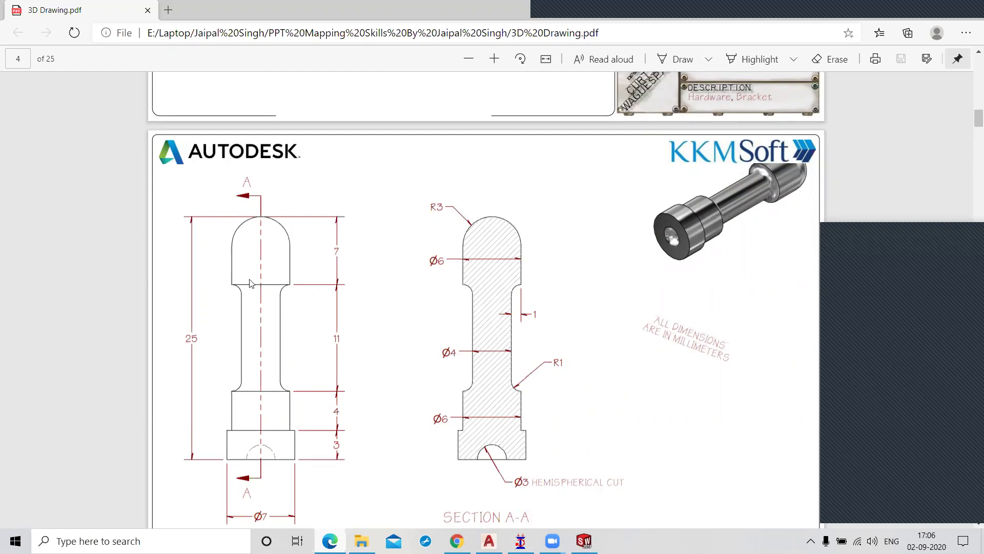
scroll(275, 299, down, 2)
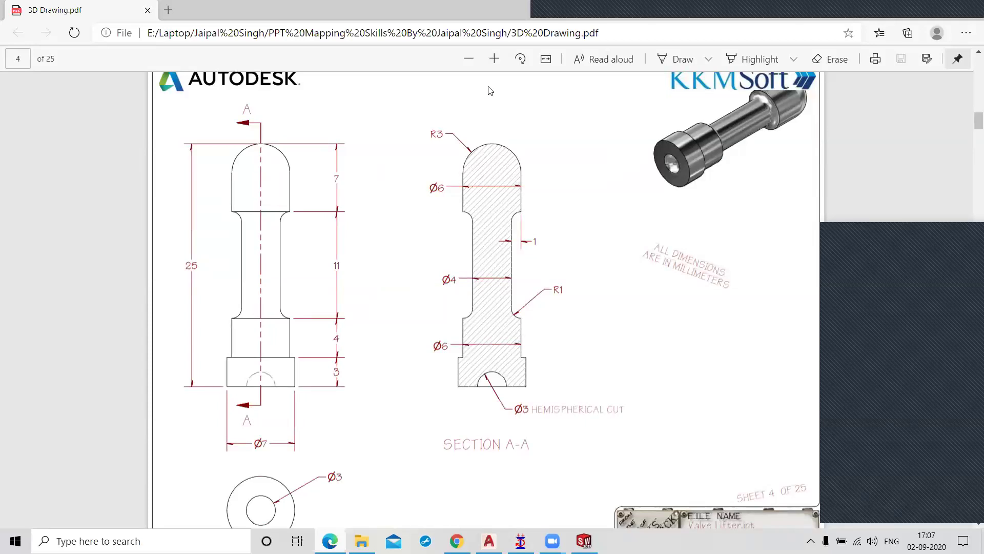
- Mark the vertical centre axis and one half of the profile in pen over Section A-A of the Valve Lifter
click(677, 59)
drag(493, 111, 495, 418)
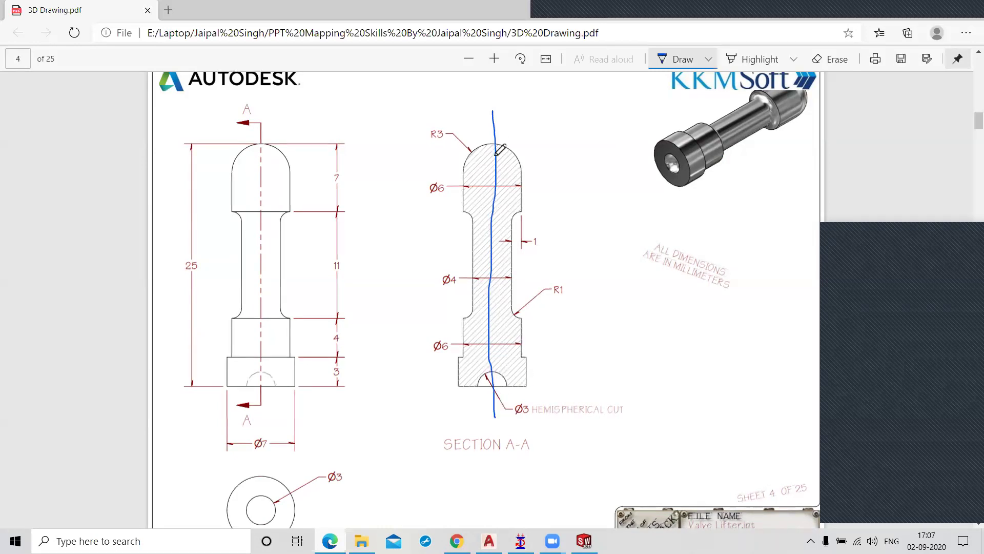
mouse_move(496, 143)
mouse_down()
mouse_move(526, 165)
mouse_move(509, 278)
mouse_move(527, 324)
mouse_move(529, 390)
mouse_move(505, 380)
mouse_up()
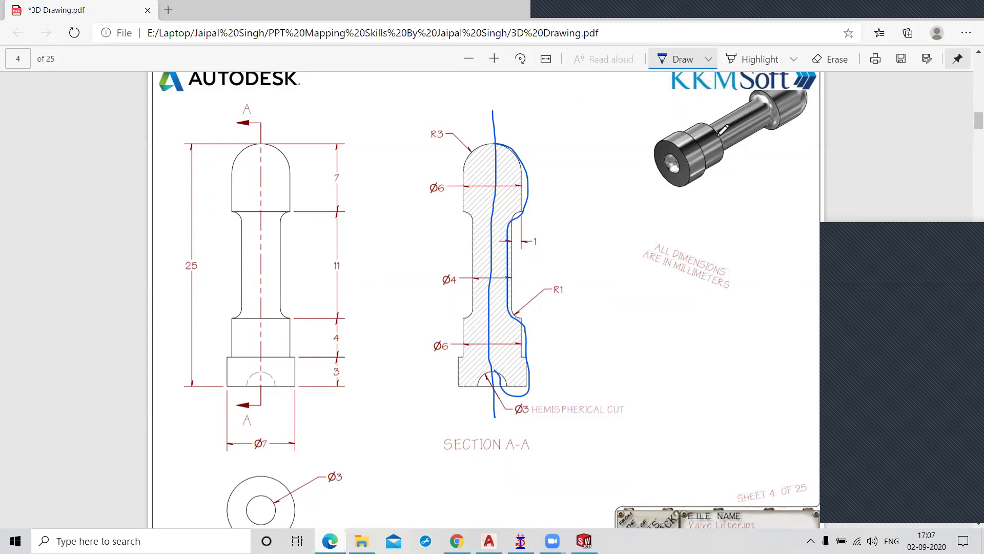
- Erase both pen strokes from the Section A-A view and leave the eraser
click(826, 61)
click(526, 178)
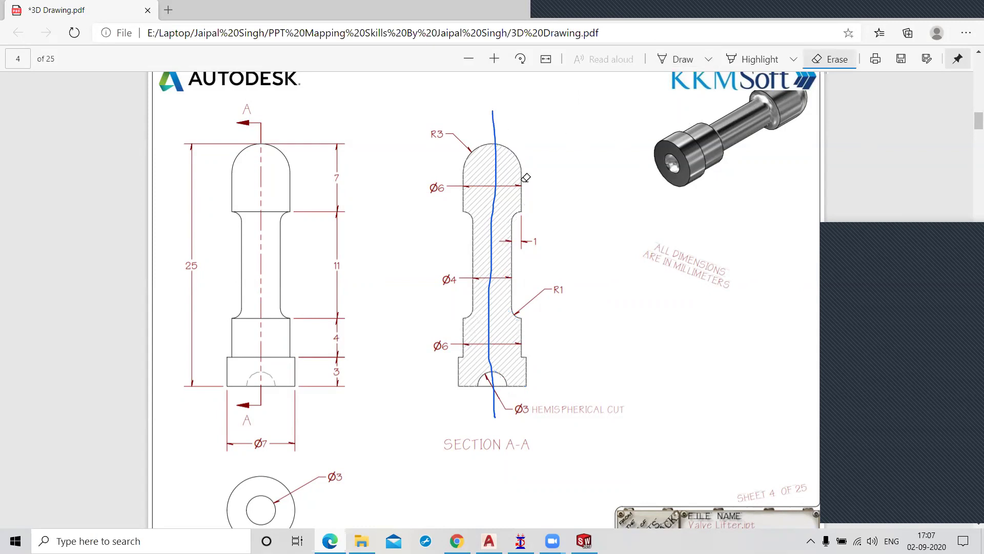
click(495, 176)
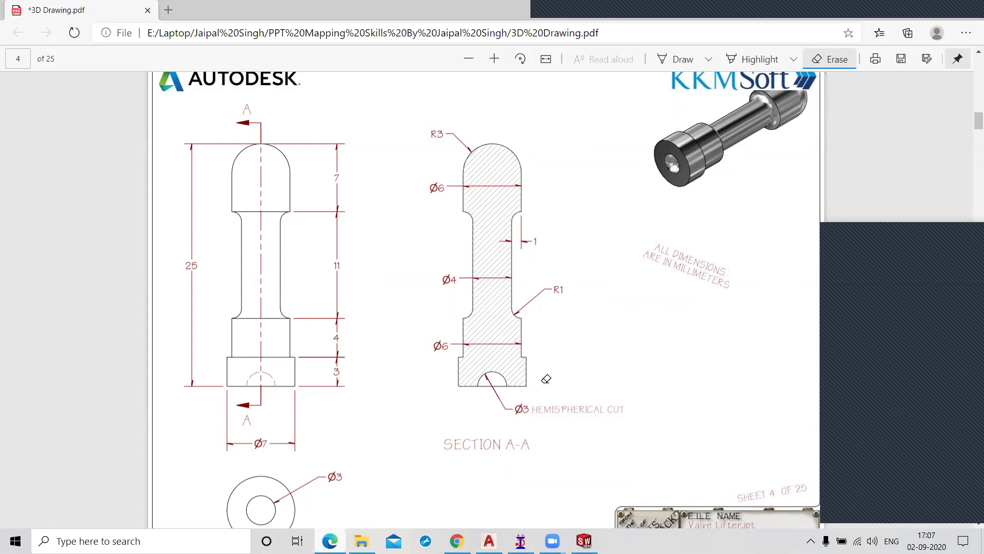
key(Escape)
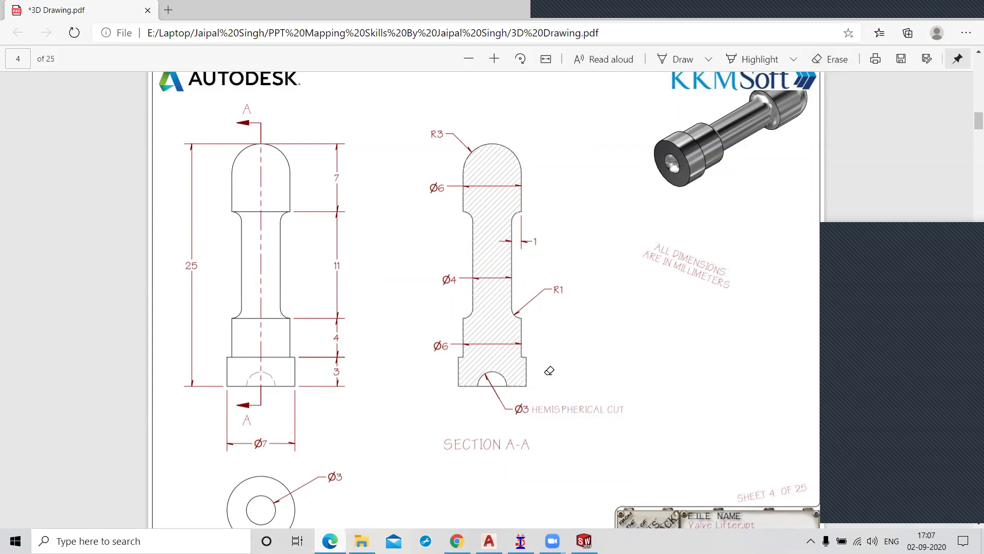
- Switch to SOLIDWORKS and, in a new part, sketch a vertical centerline upward from the origin on the Front Plane
click(900, 10)
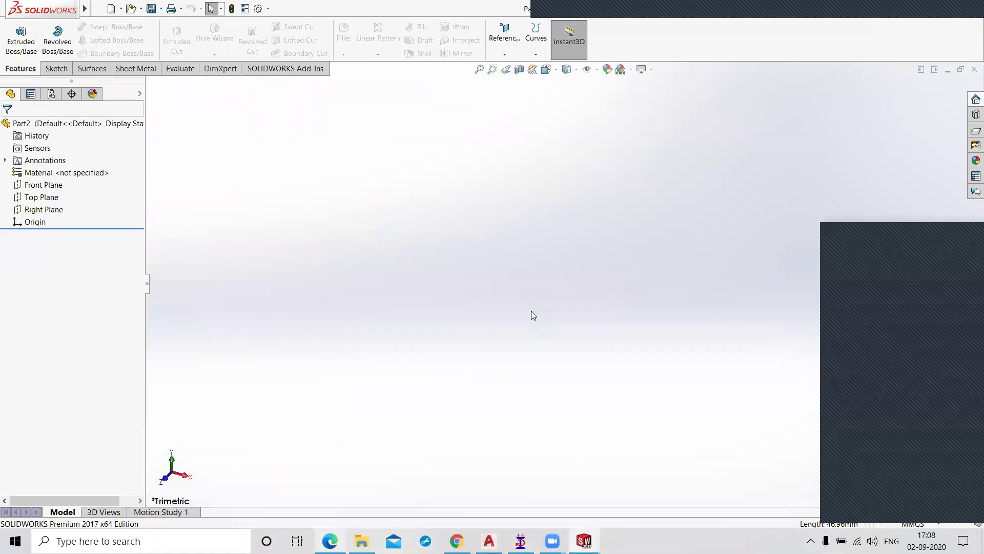
click(37, 186)
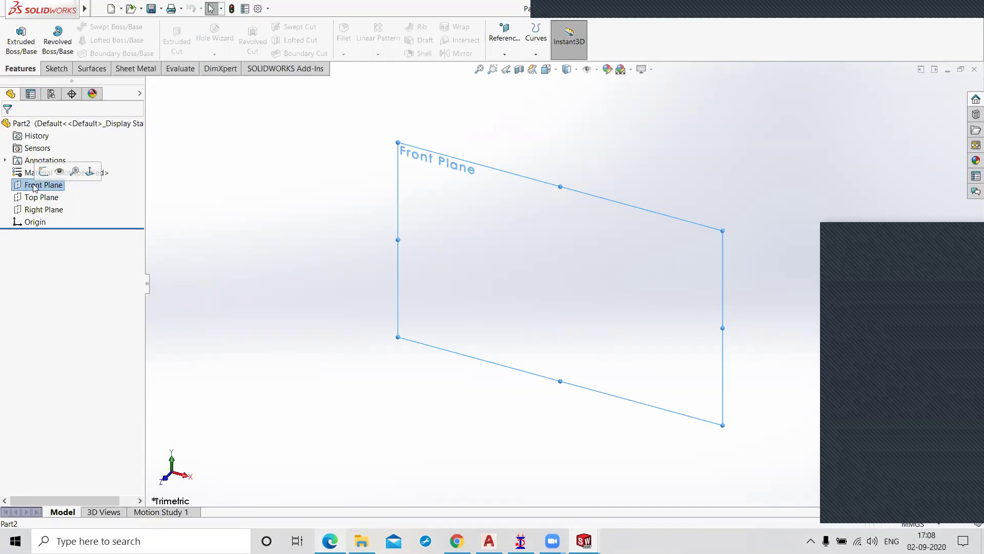
click(44, 172)
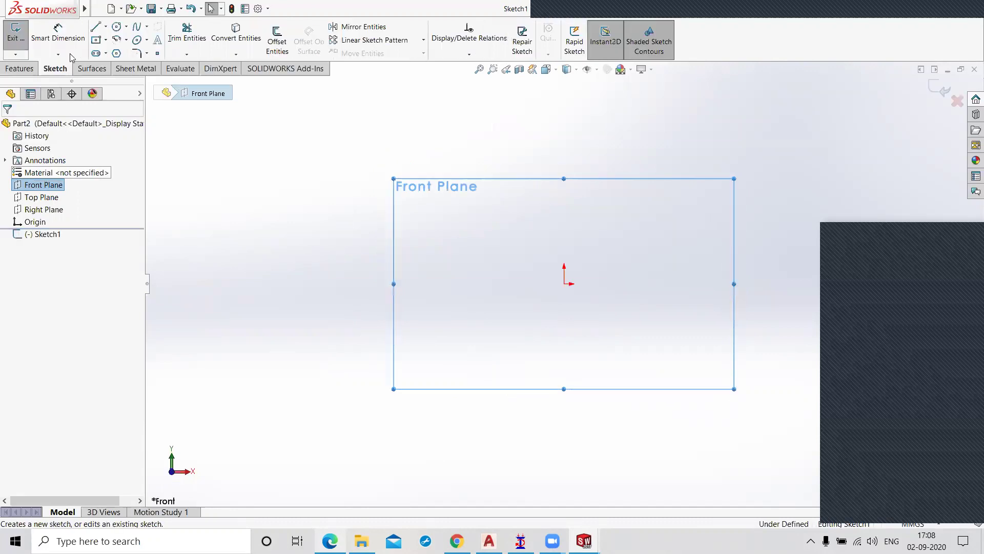
click(106, 28)
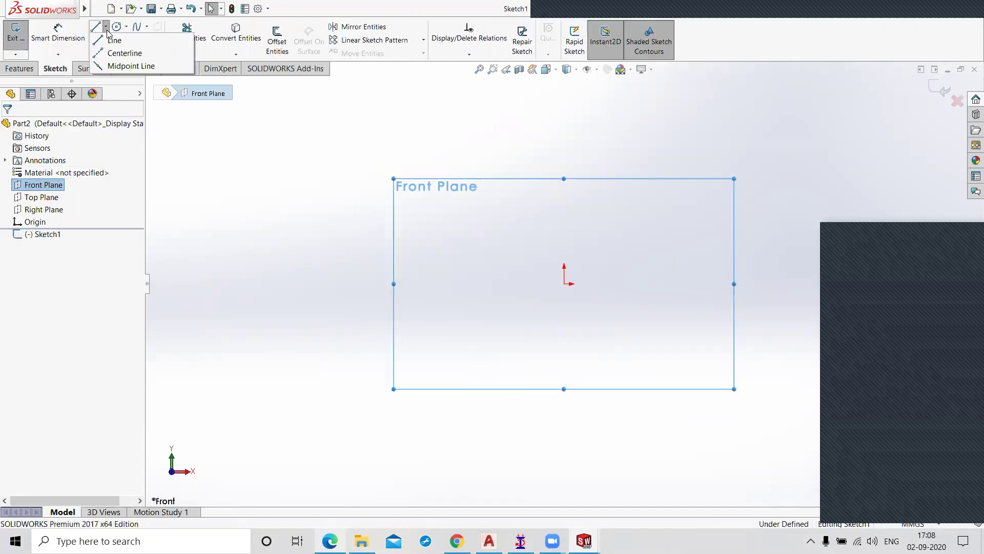
click(115, 56)
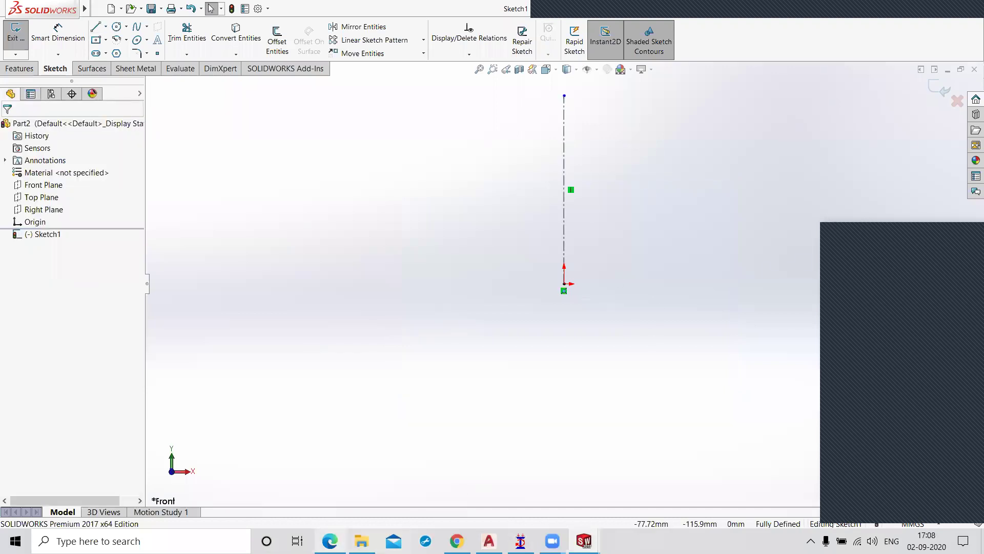
- Check Section A-A in the PDF and, back in SOLIDWORKS, sketch a stepped profile from the origin: base about 27 mm, up, inward, up
click(330, 541)
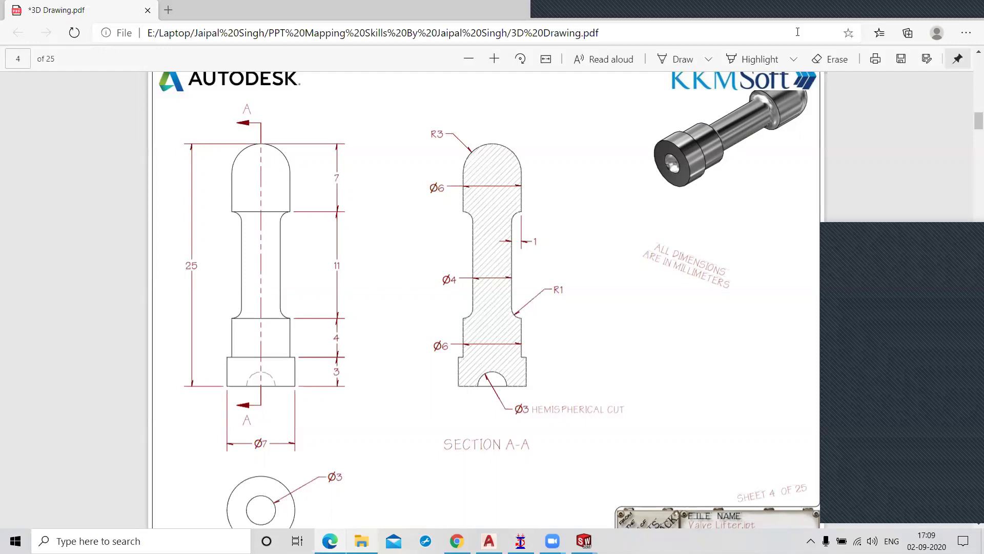
click(912, 11)
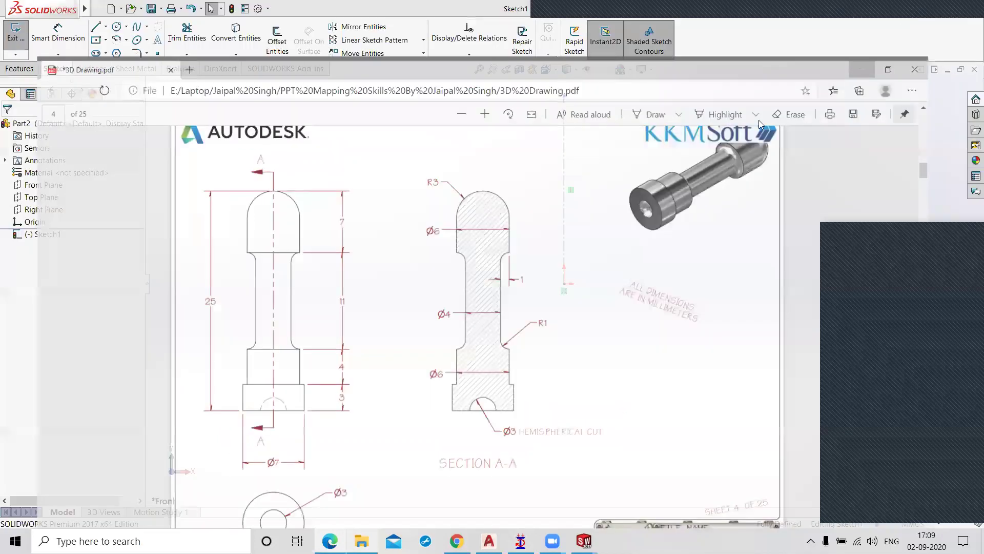
click(94, 31)
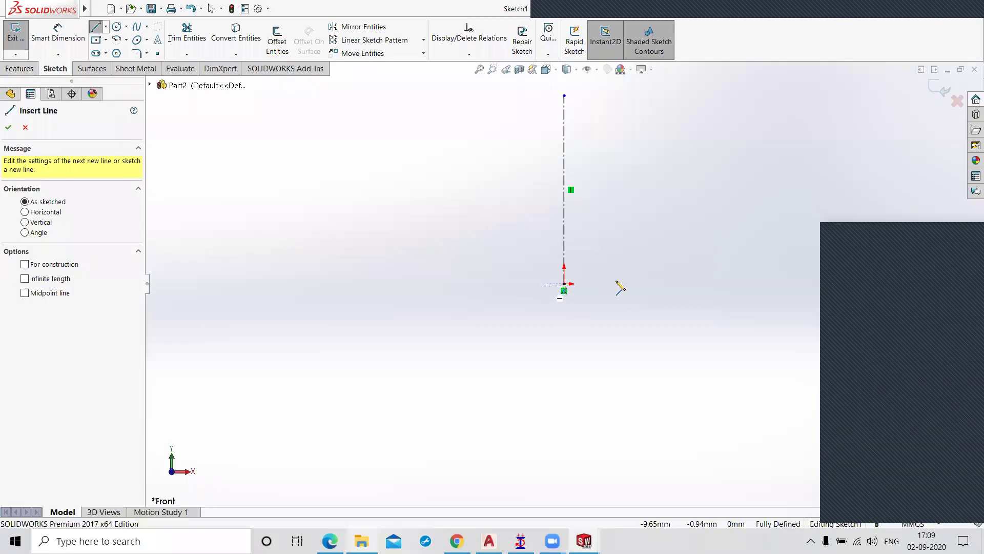
click(616, 283)
click(616, 235)
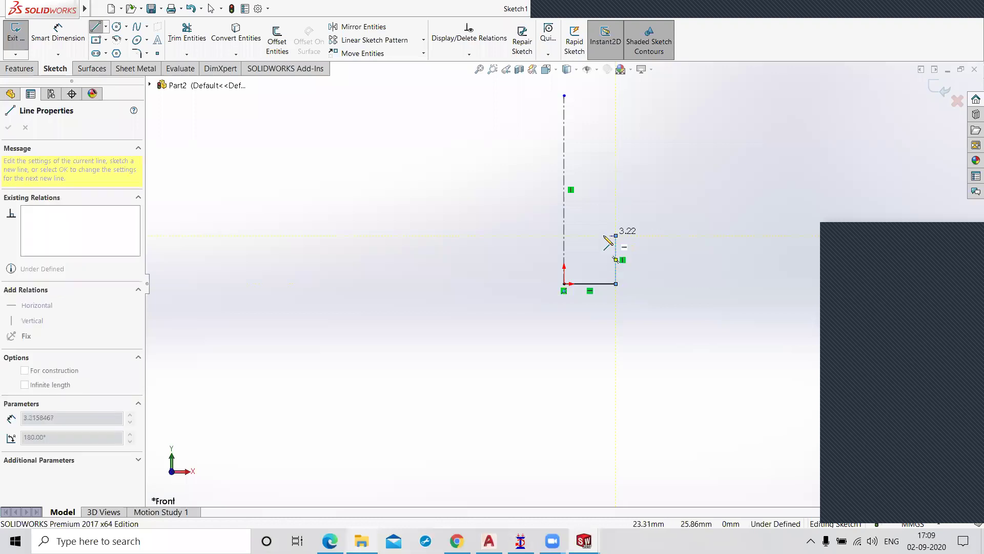
click(603, 236)
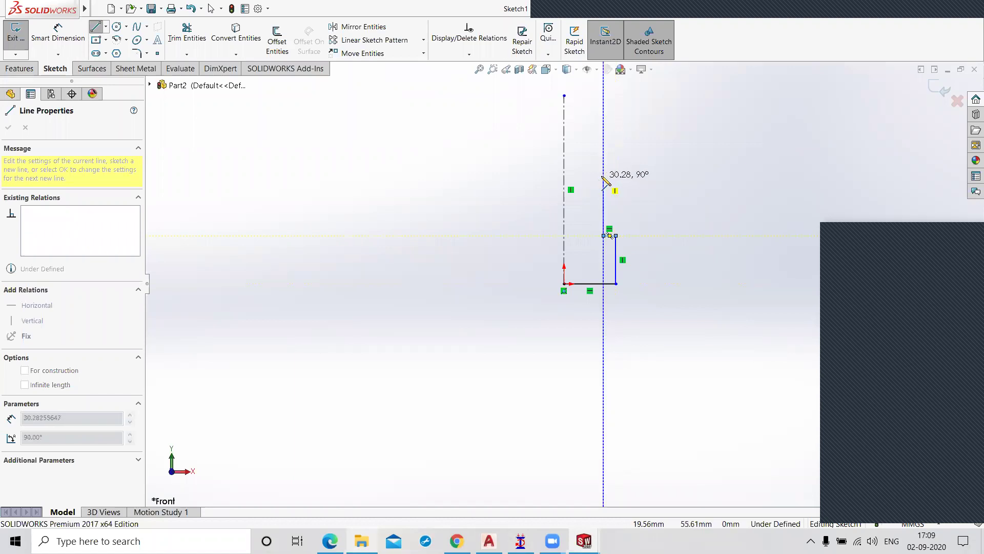
right_click(650, 174)
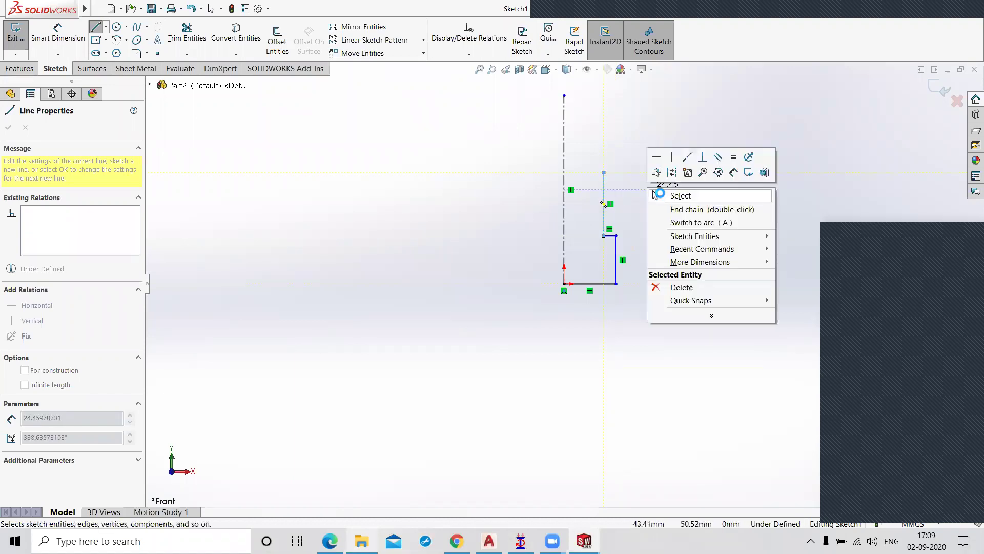
key(Escape)
- Dimension the profile's base line at 3.5 mm and the lowest vertical edge at 3 mm
click(55, 35)
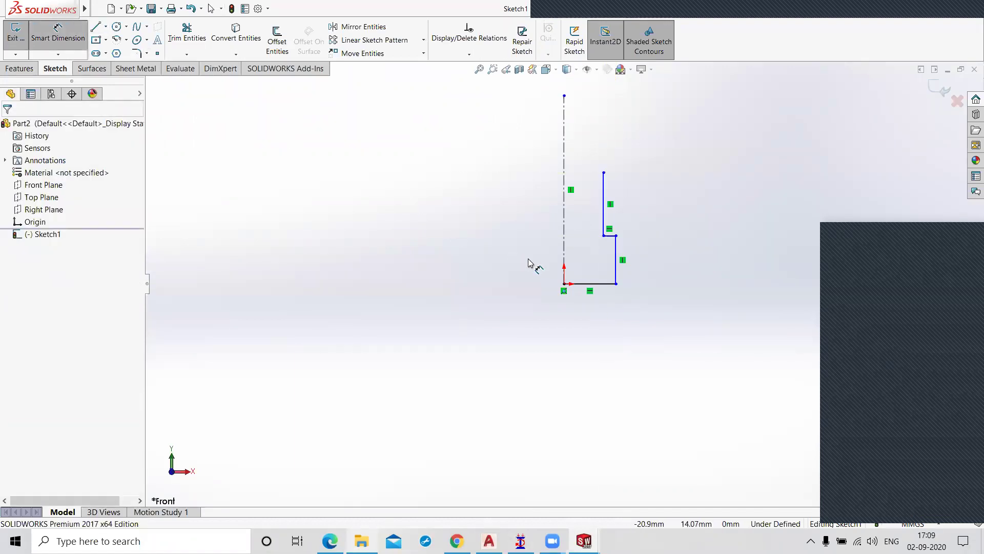
click(584, 284)
click(595, 322)
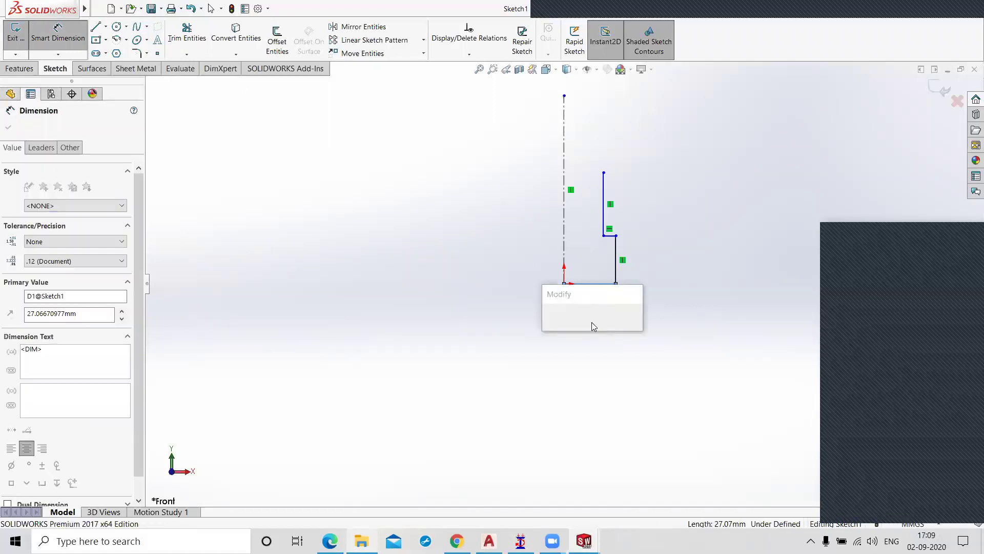
text(3.5)
key(Return)
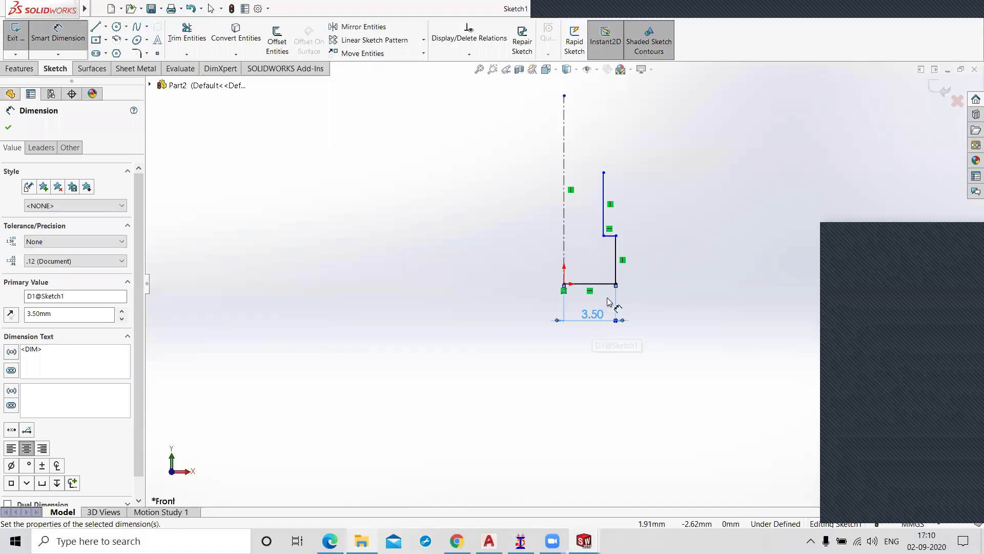
click(618, 269)
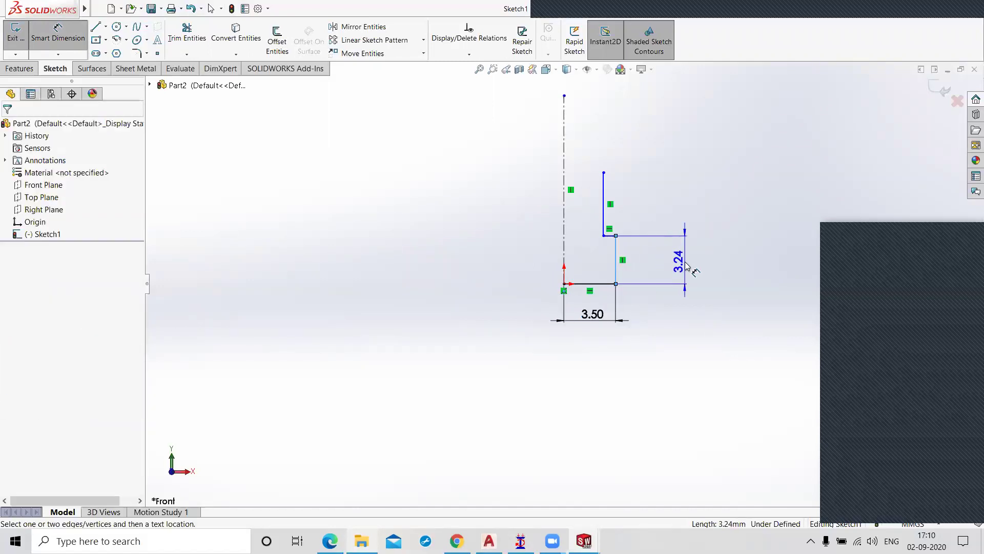
click(687, 266)
text(3)
key(Return)
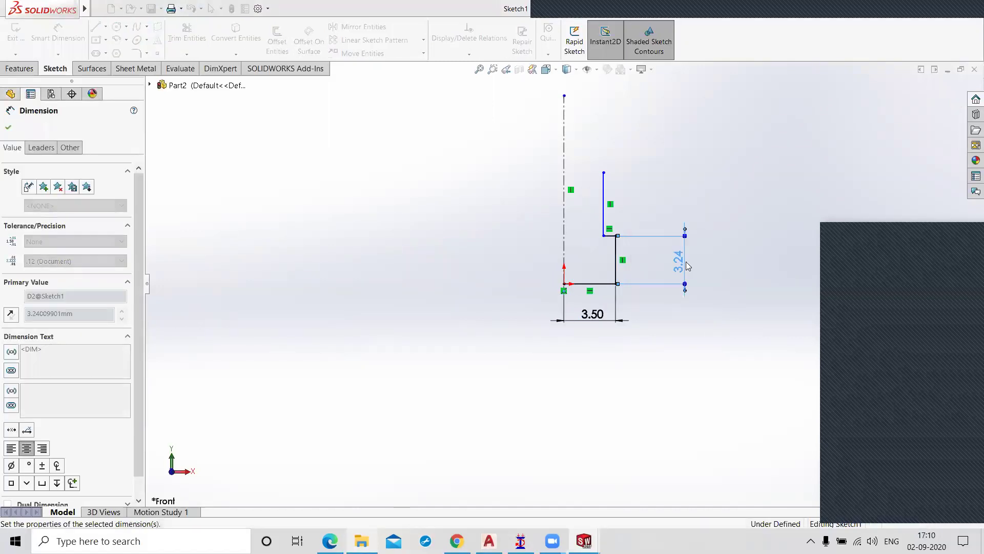
- Dimension the small horizontal step above the base at 0.5 mm and the vertical edge above it at 4 mm
click(610, 239)
click(607, 256)
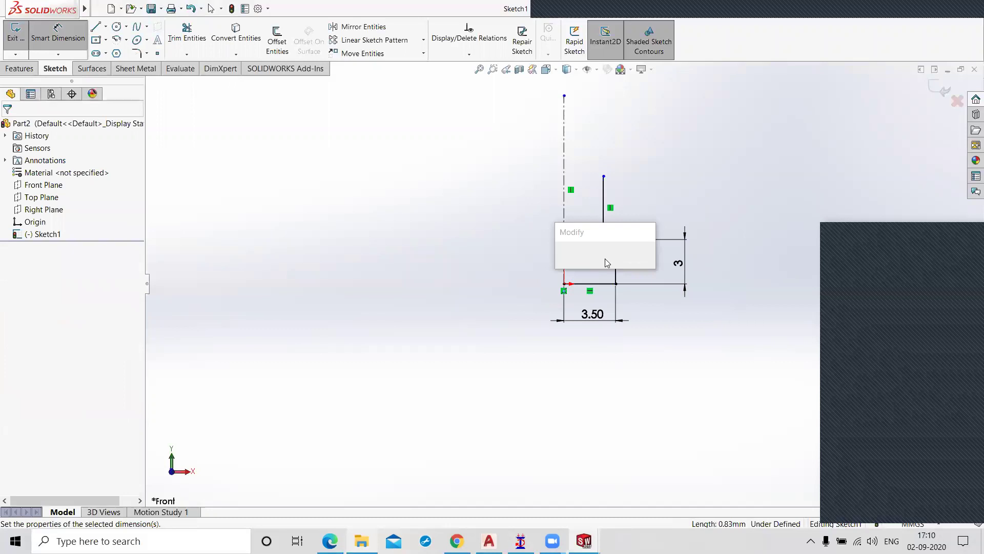
click(608, 197)
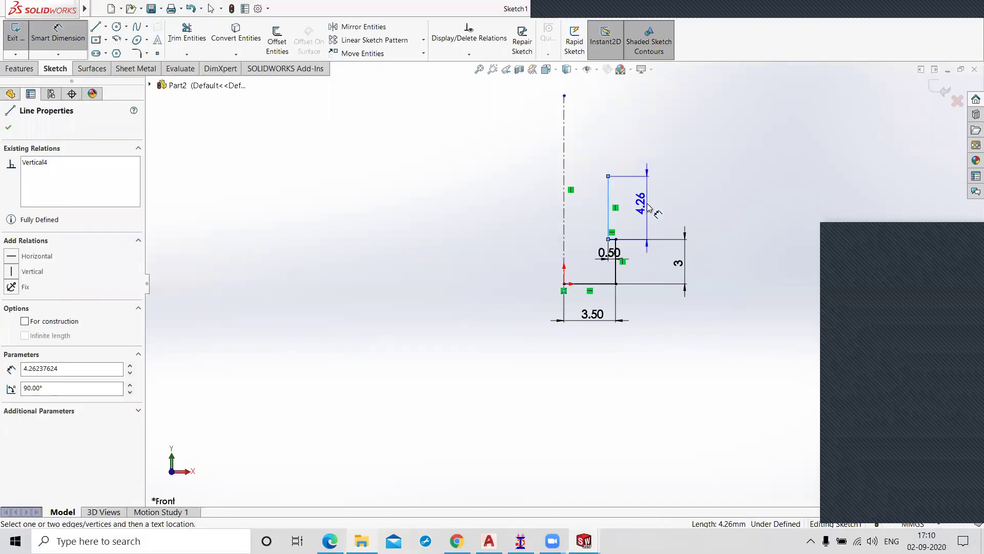
click(647, 205)
text(4)
key(Return)
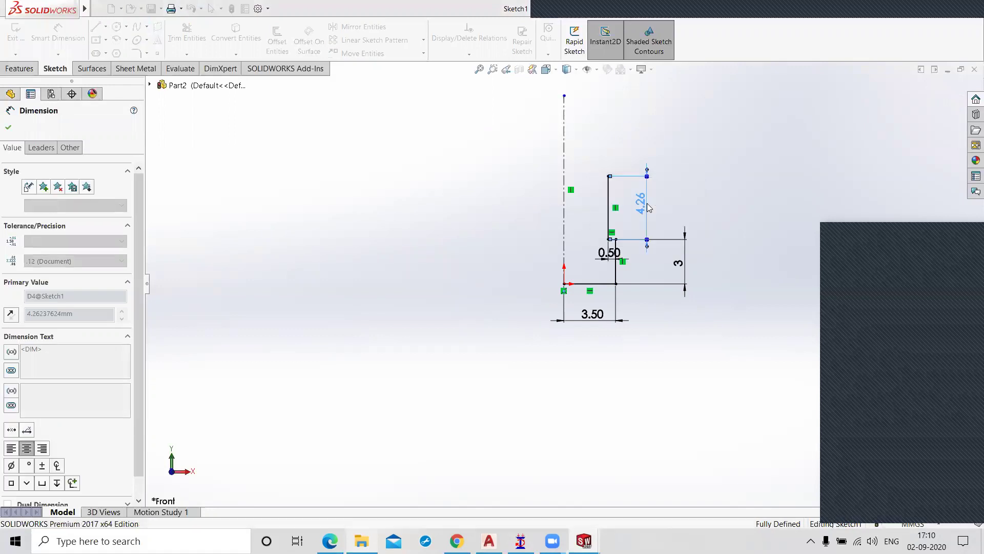
click(733, 204)
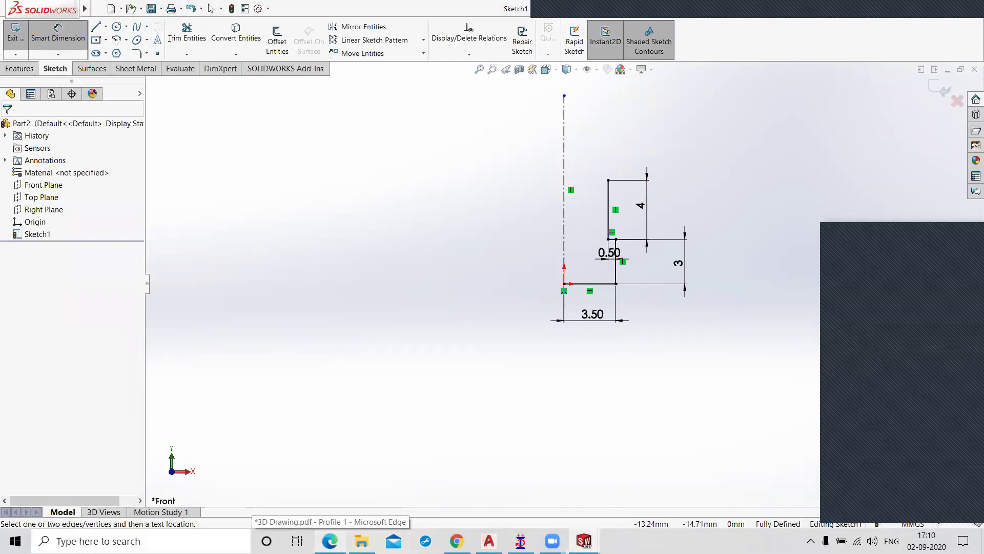
- Consult the Valve Lifter PDF and extend the SOLIDWORKS profile about 1 mm inward, 10 mm up, 1 mm outward and 3 mm up
click(330, 540)
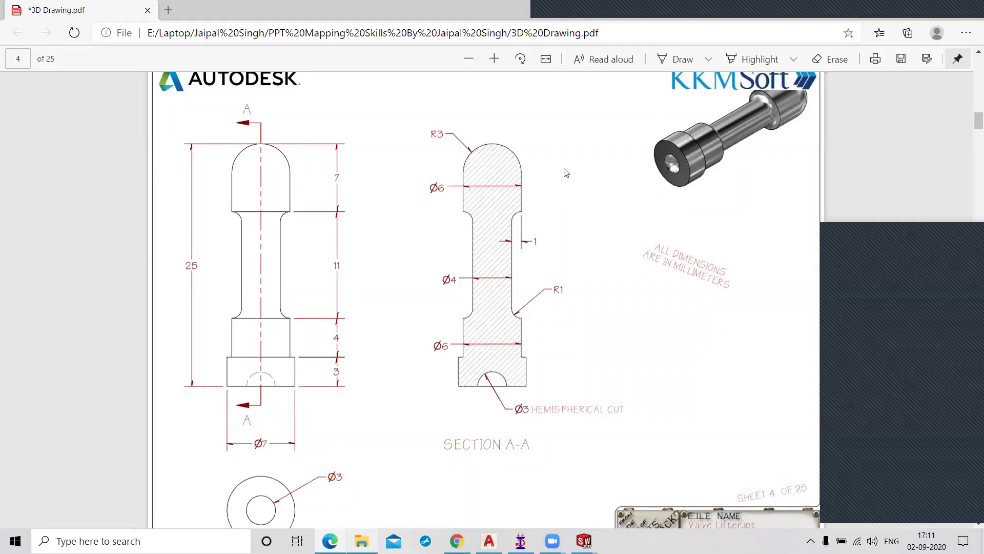
click(906, 10)
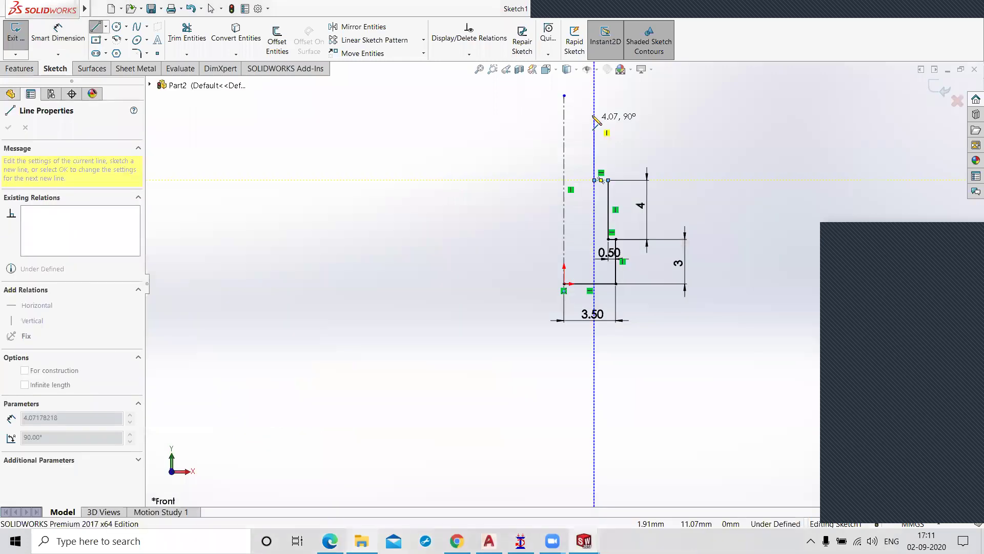
scroll(595, 115, up, 2)
click(585, 111)
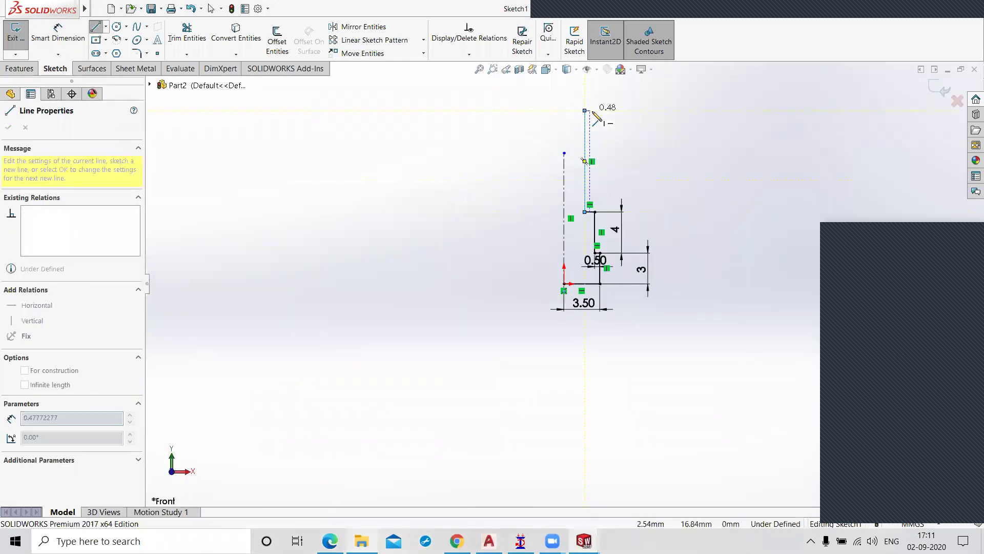
click(595, 110)
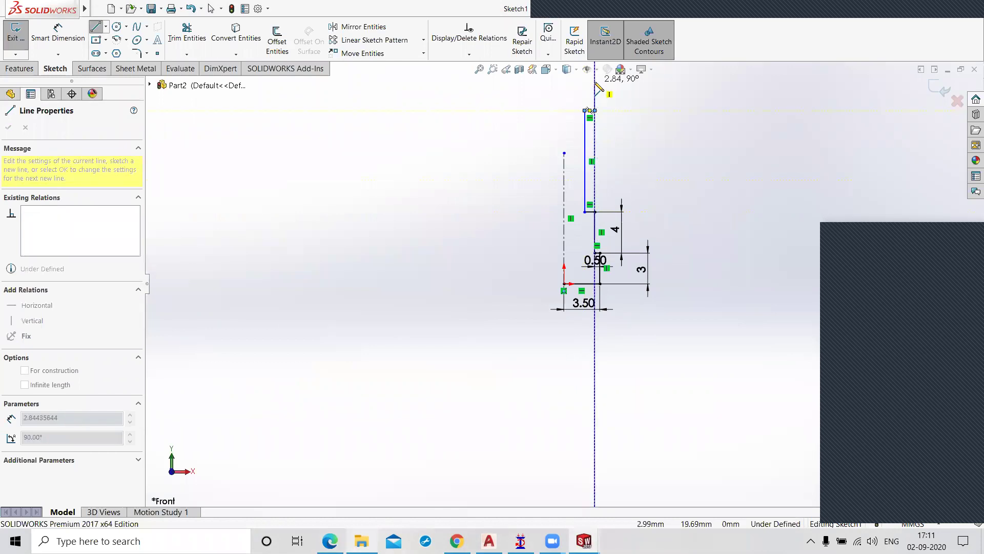
click(636, 102)
right_click(639, 80)
click(662, 103)
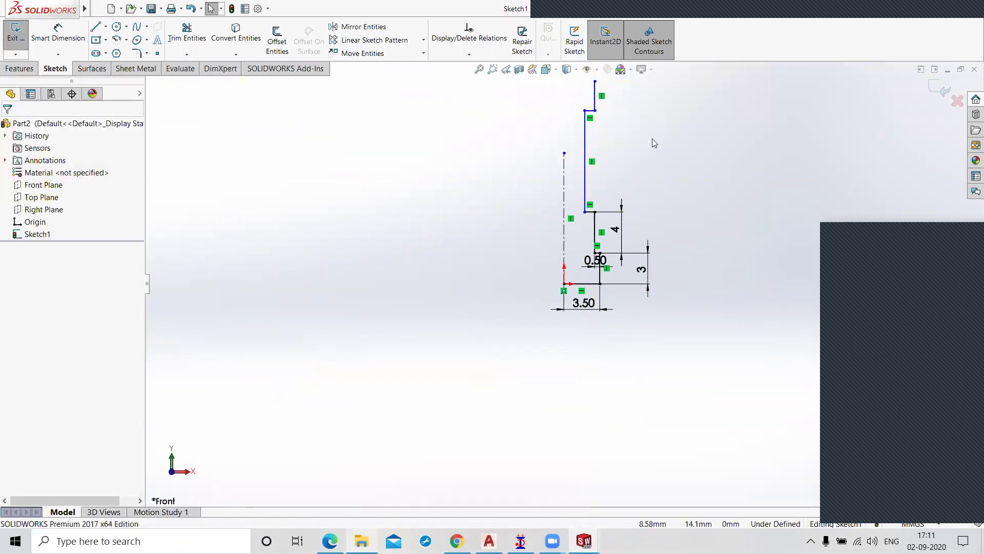
- Dimension the horizontal step at the lower end of the neck at 1 mm
click(58, 33)
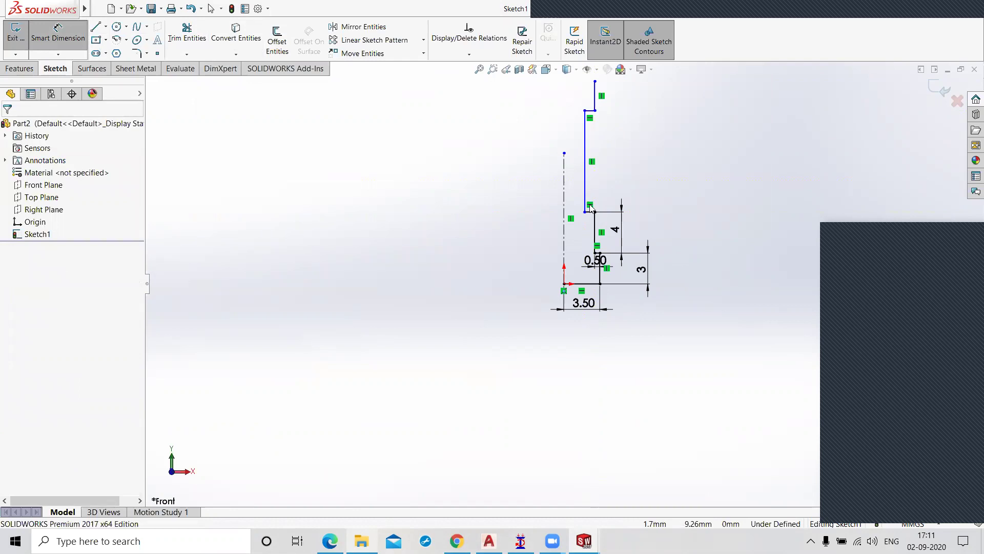
scroll(596, 215, up, 1)
scroll(581, 221, down, 5)
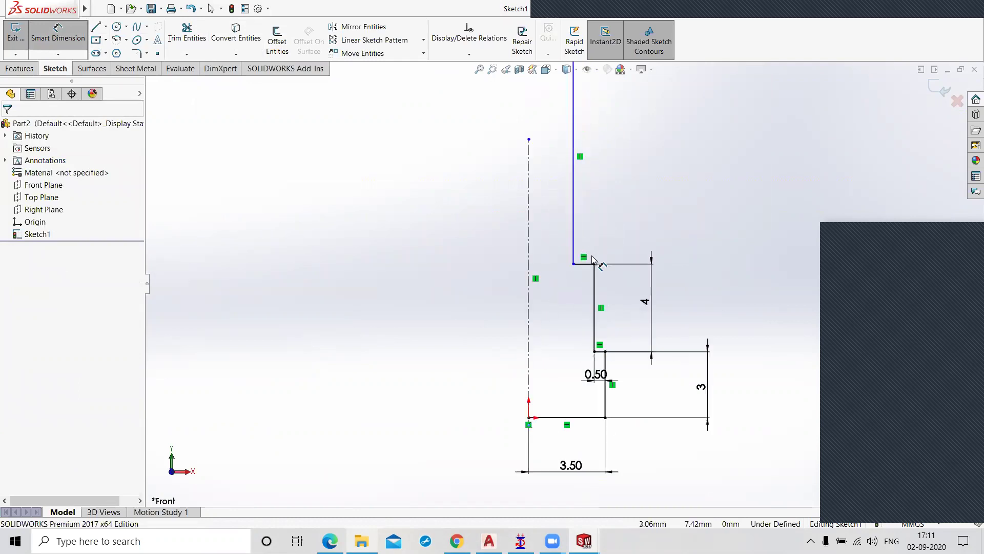
click(583, 266)
click(589, 237)
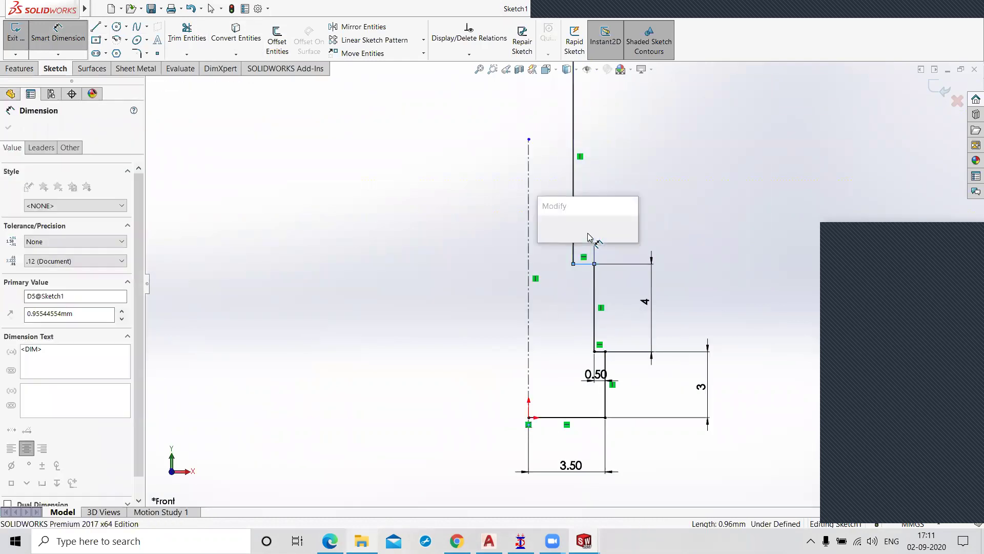
text(1)
key(Return)
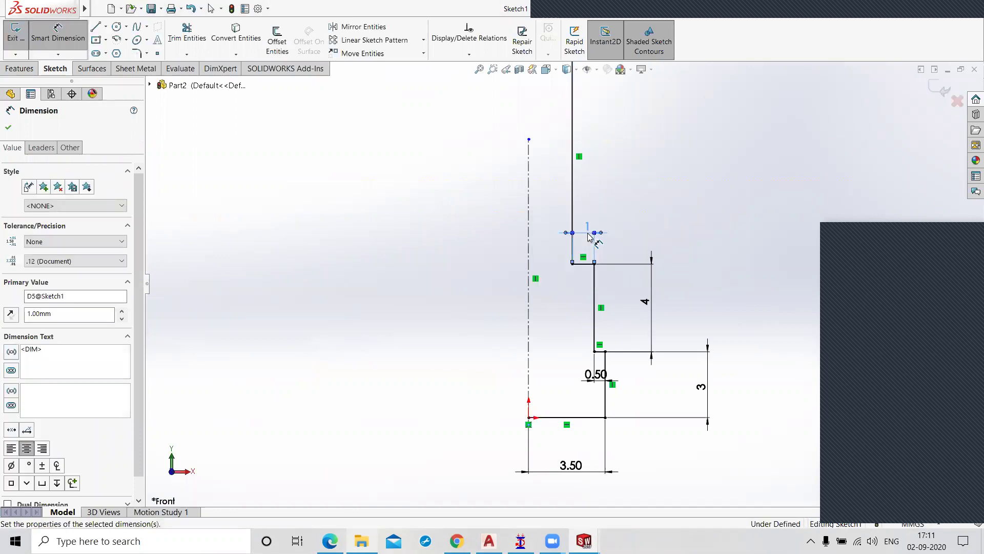
- Dimension the long vertical neck line at 11 mm
click(574, 206)
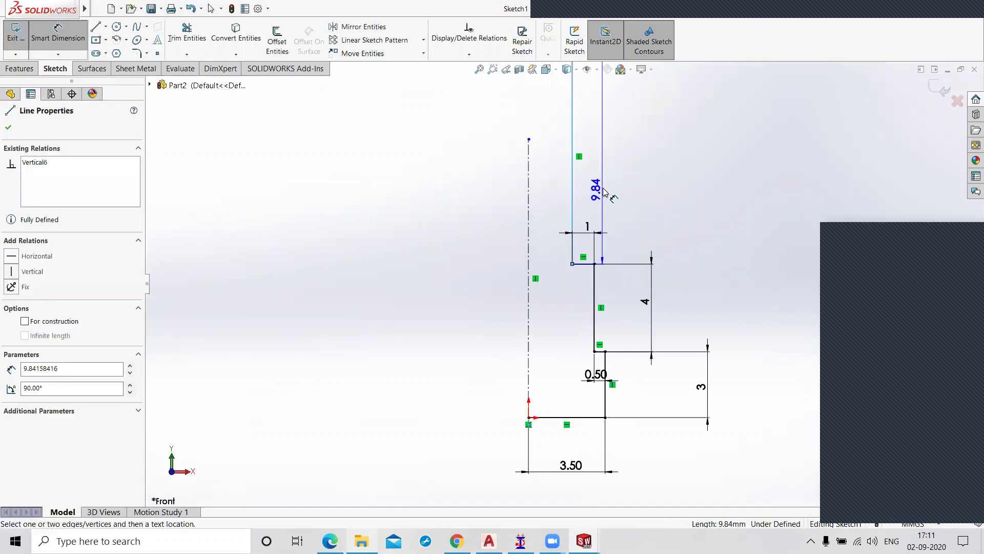
click(609, 173)
text(1)
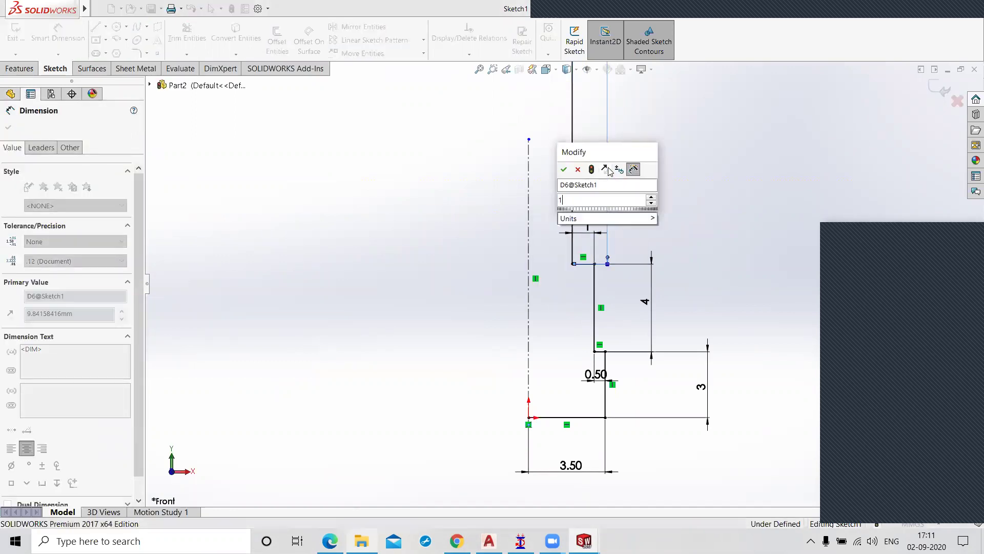
text(1)
key(Return)
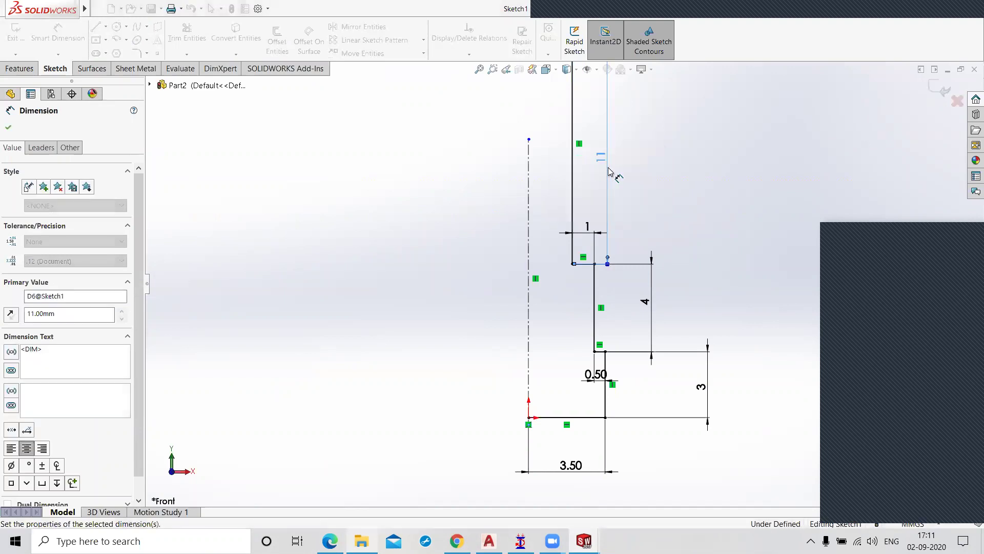
- Dimension the horizontal step at the upper end of the neck at 1 mm
scroll(545, 390, down, 2)
scroll(545, 390, up, 7)
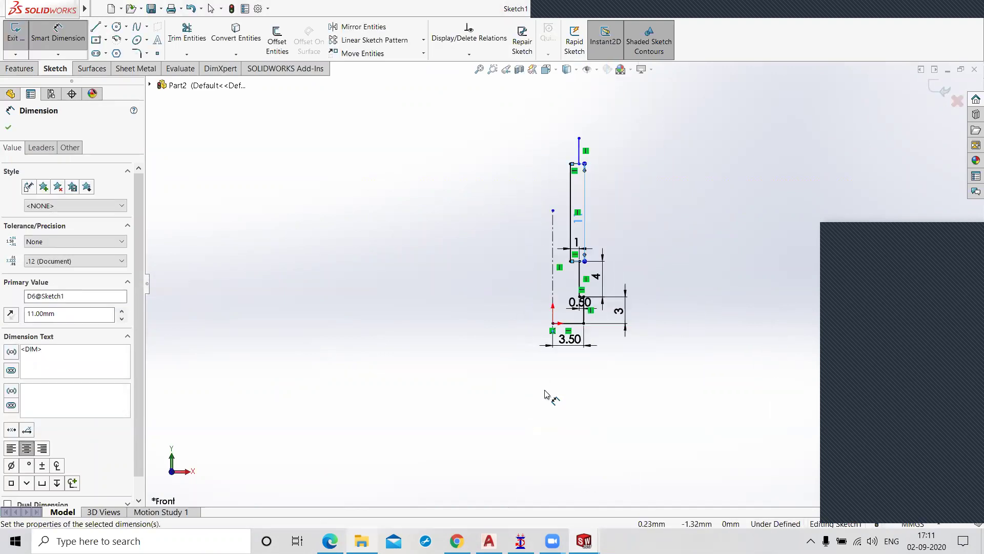
scroll(583, 180, down, 5)
scroll(564, 230, down, 1)
click(562, 233)
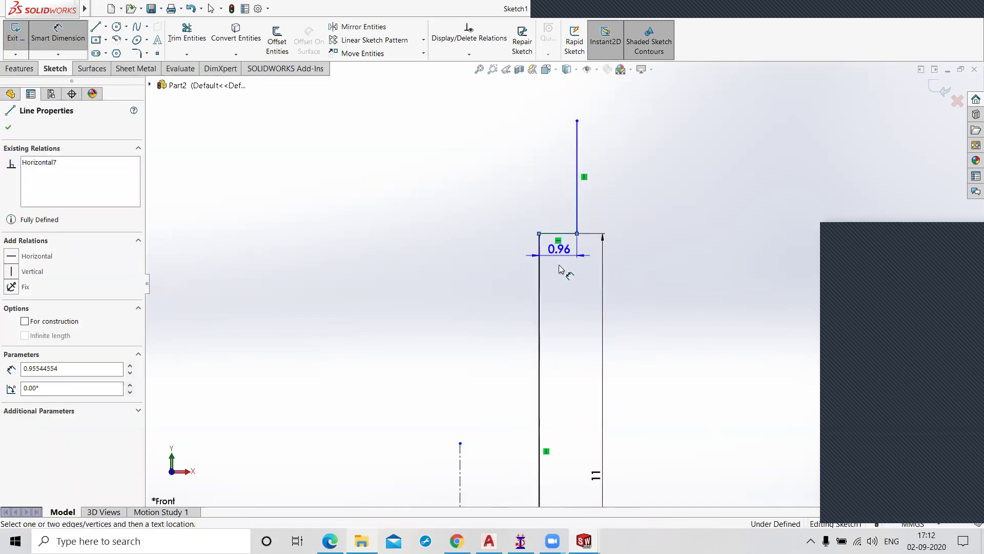
click(560, 269)
key(Return)
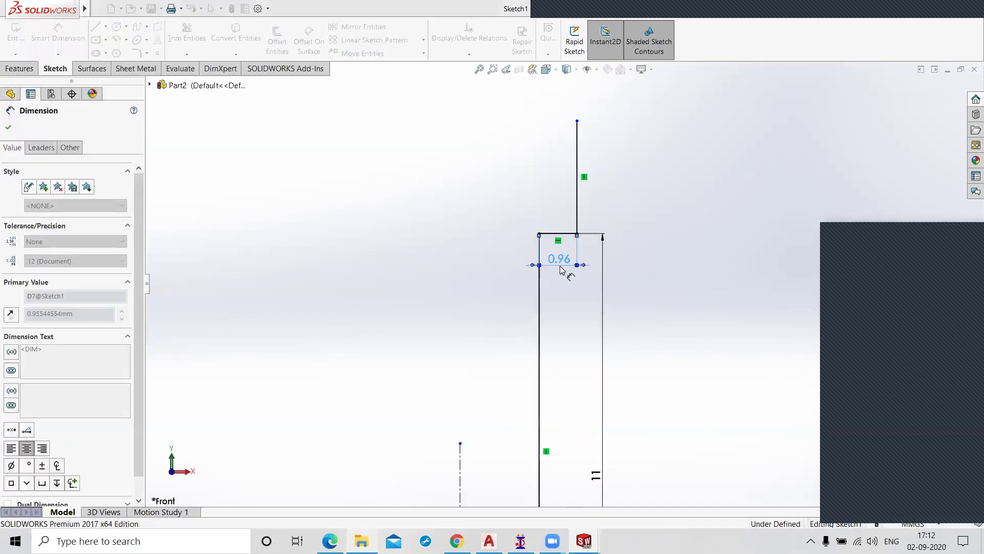
- Dimension the topmost vertical edge of the profile at 4 mm
click(579, 204)
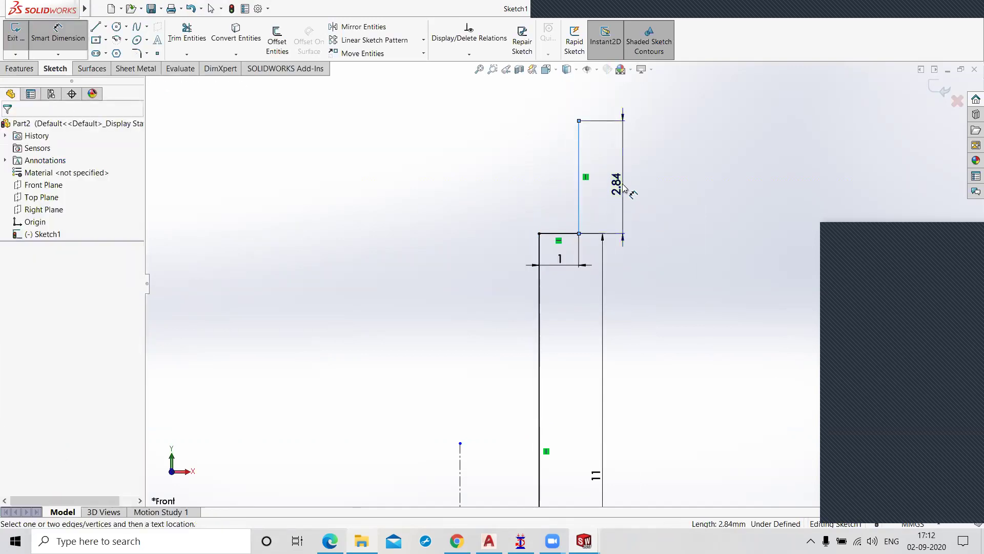
click(624, 189)
text(4)
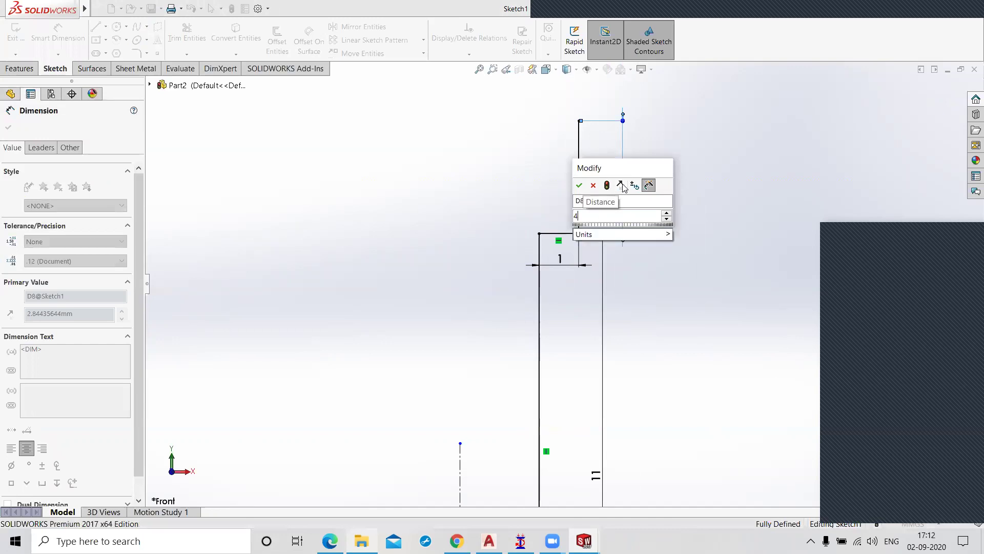
key(Return)
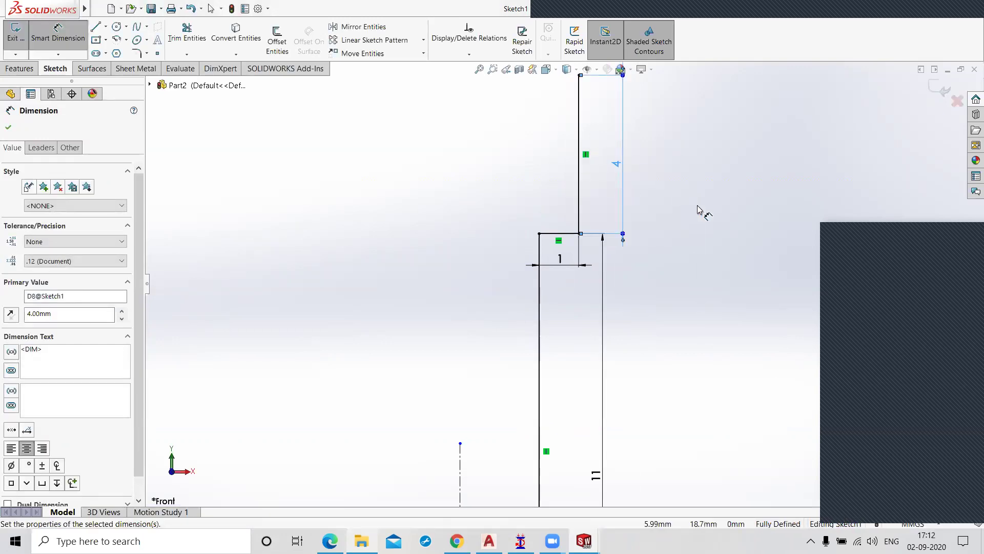
click(698, 206)
- Draw a 3 mm horizontal line from the upper end of the topmost vertical edge to above the centreline
scroll(689, 238, down, 4)
scroll(674, 247, up, 7)
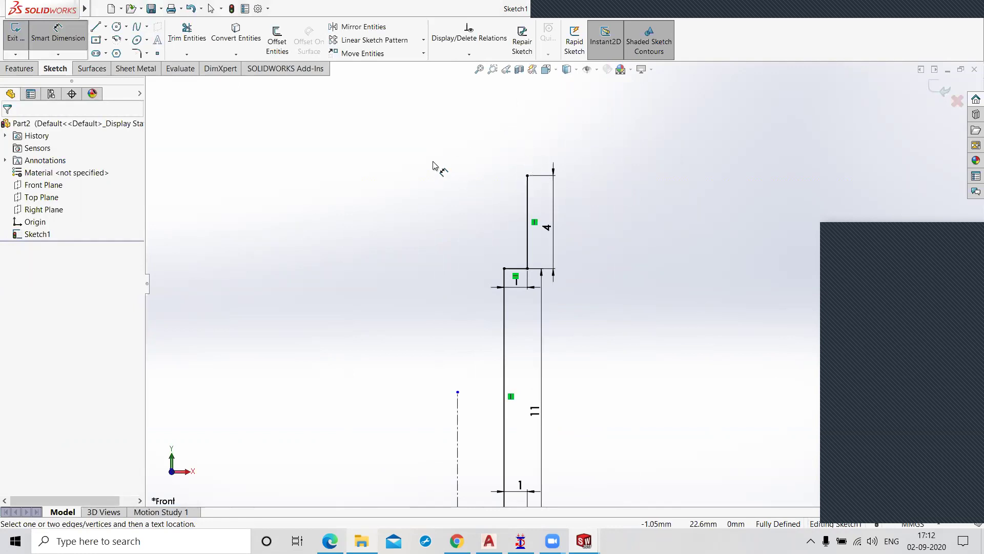
click(96, 27)
click(527, 176)
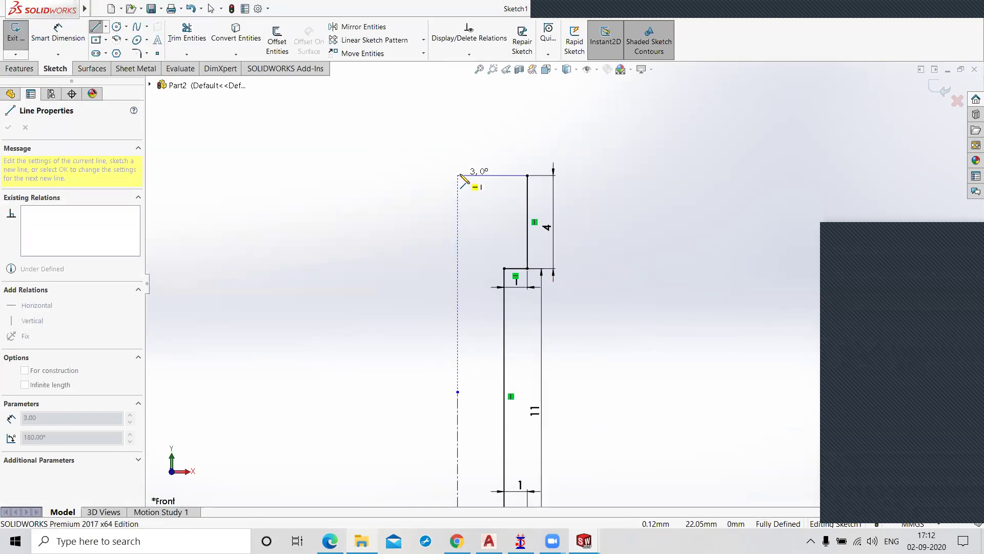
click(458, 176)
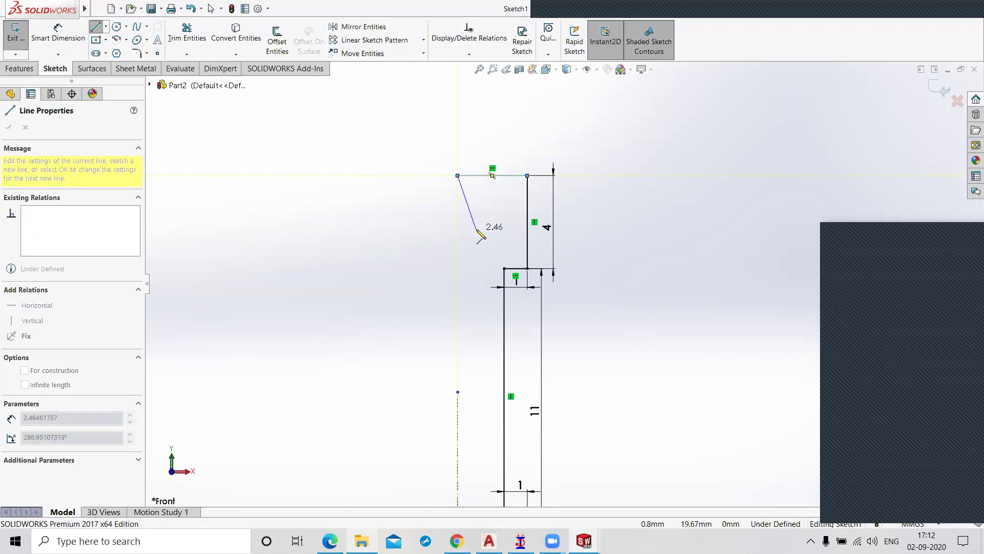
key(Escape)
key(Escape)
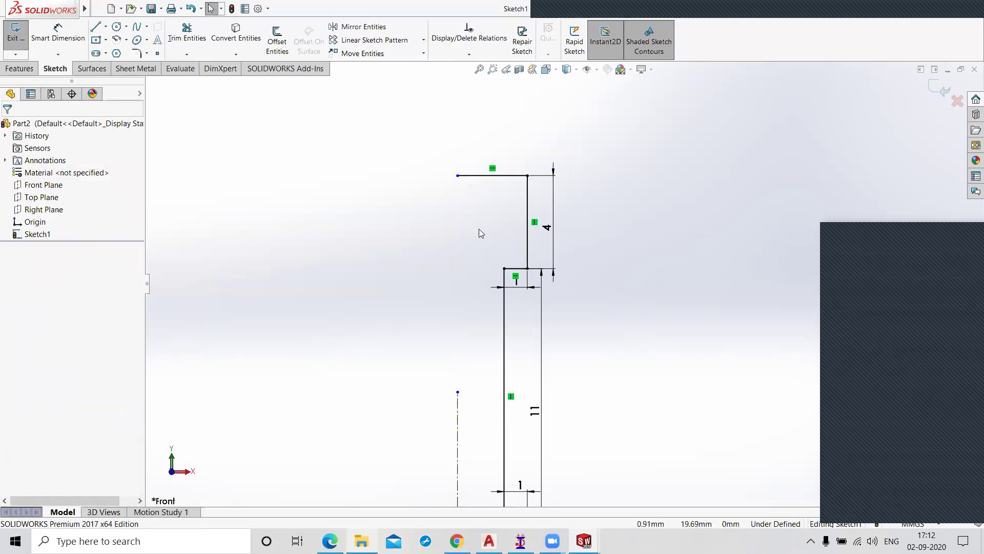
click(58, 32)
click(479, 177)
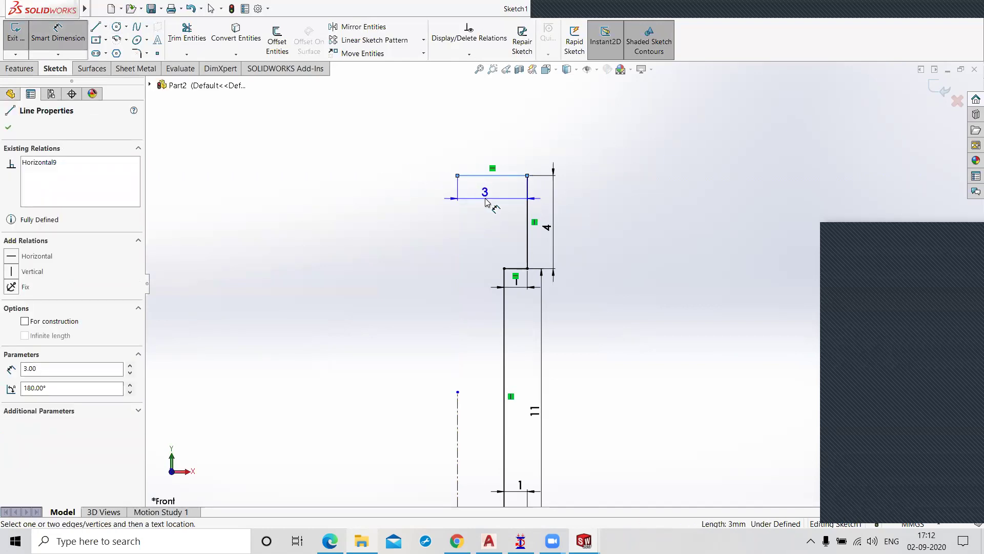
key(Escape)
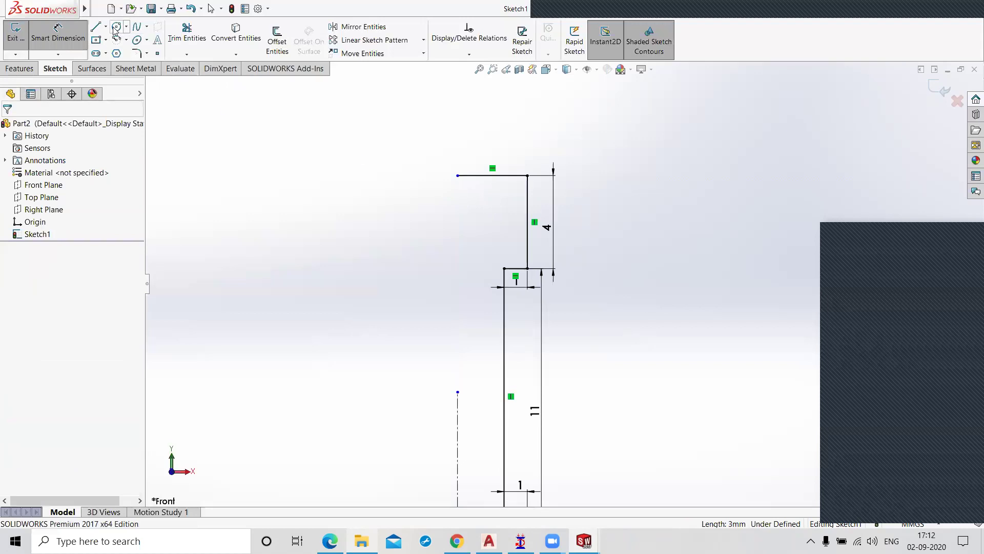
- Draw a 90° centre-point arc of 3 mm radius from the topmost vertical edge up to the axis, centred on the horizontal line's axis end
click(118, 43)
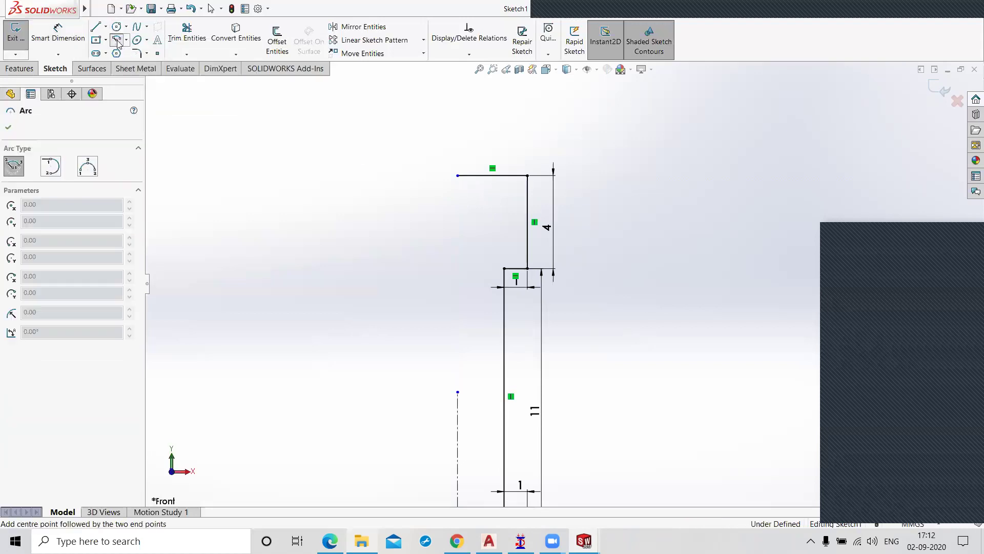
click(458, 176)
click(528, 176)
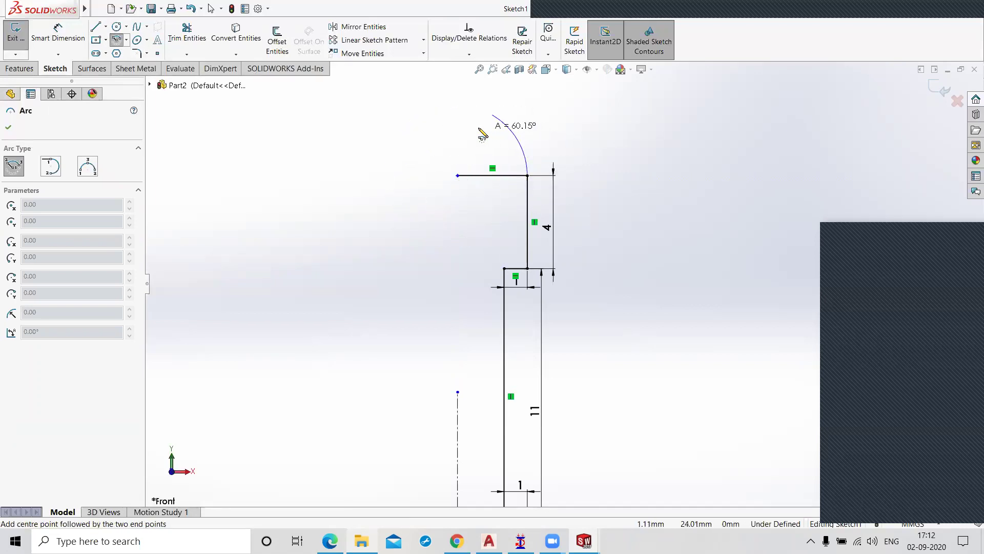
click(458, 107)
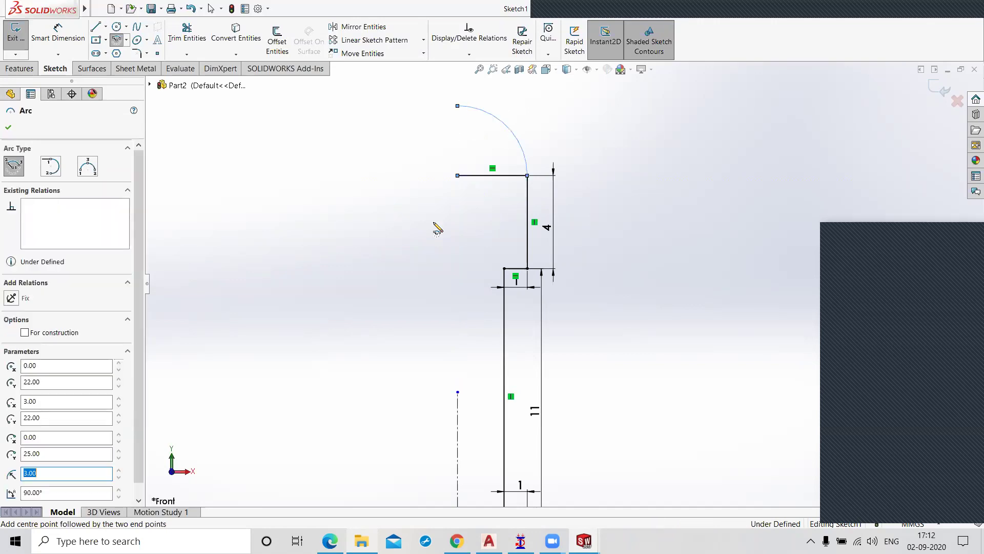
key(Escape)
- Delete the horizontal line beneath the arc and extend the vertical centreline to above the arc's upper end
click(481, 175)
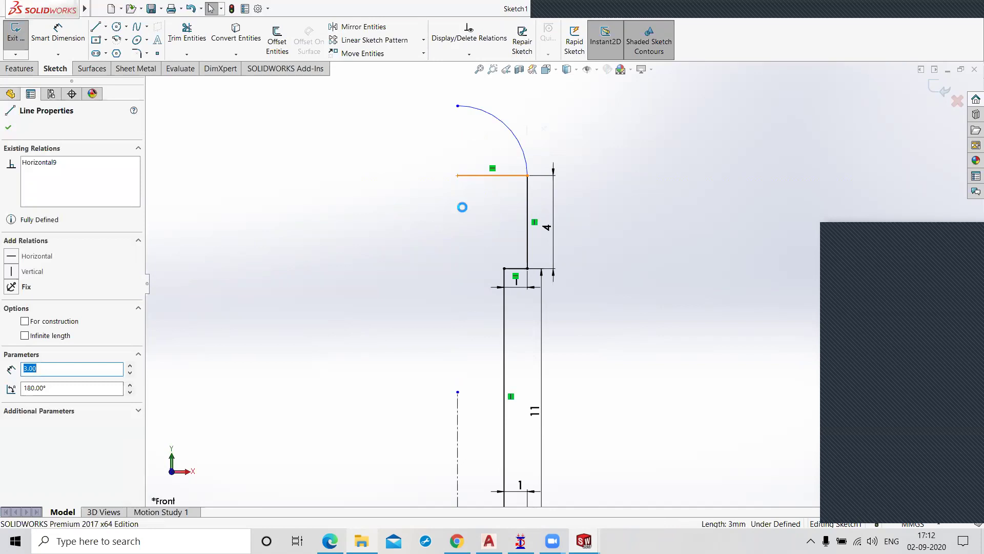
key(Delete)
scroll(605, 202, up, 5)
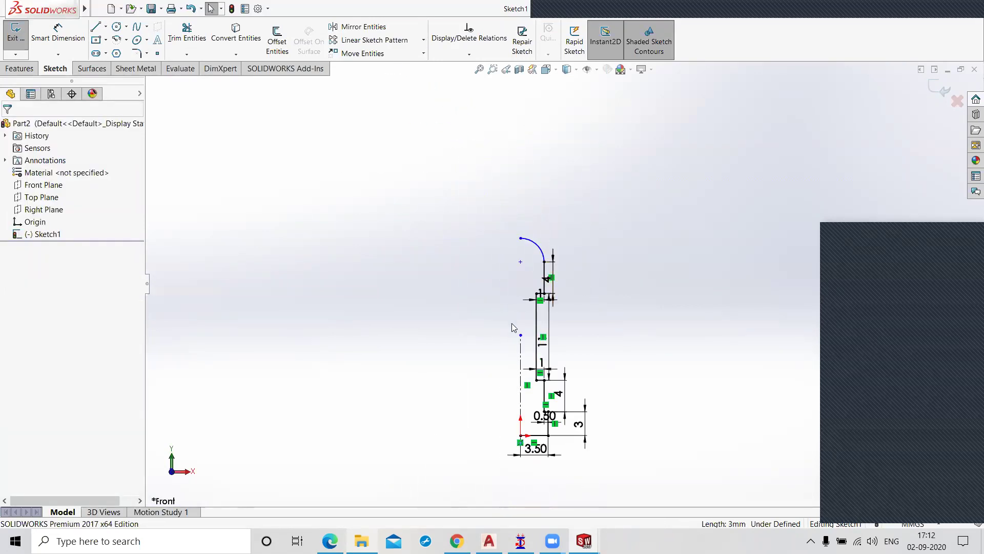
drag(521, 336, 521, 193)
click(641, 274)
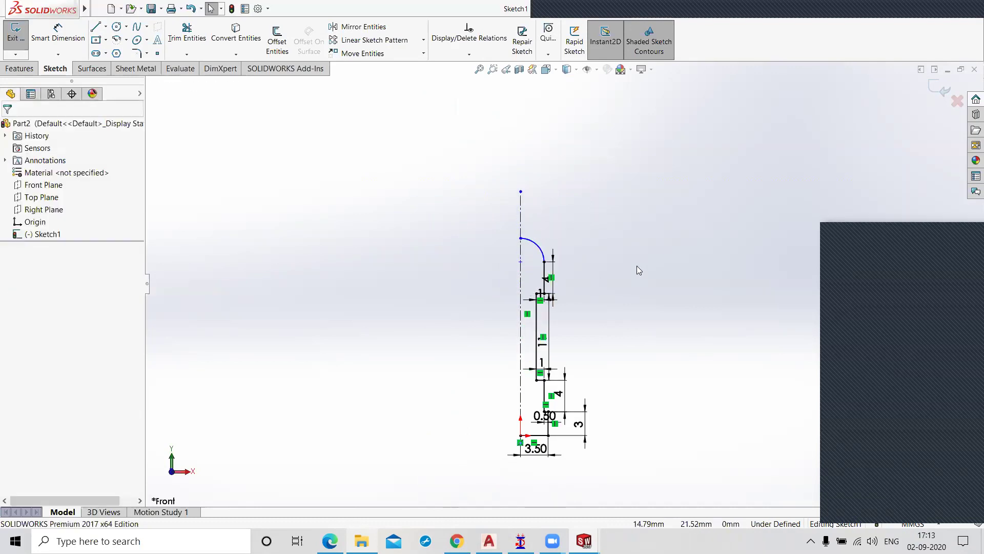
- Try to add a 1 mm sketch fillet to the corner at the lower end of the neck
scroll(533, 267, down, 3)
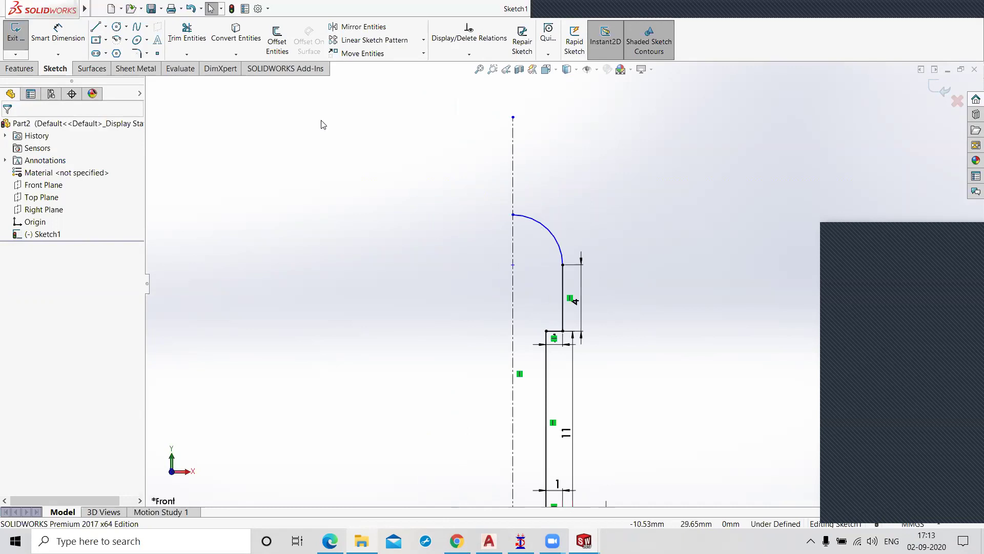
scroll(505, 316, down, 1)
scroll(499, 306, up, 1)
scroll(564, 372, up, 2)
scroll(562, 331, down, 5)
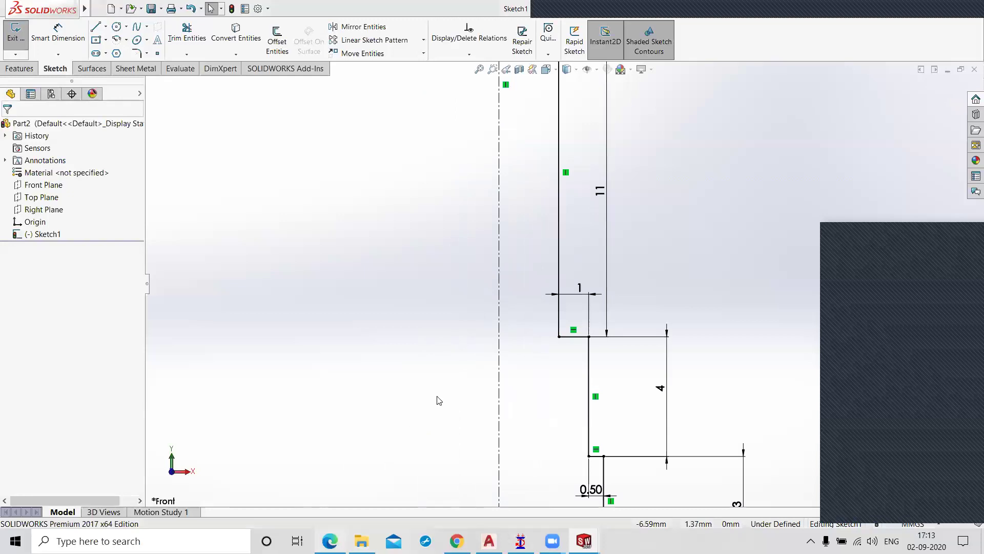
key(alt+Tab)
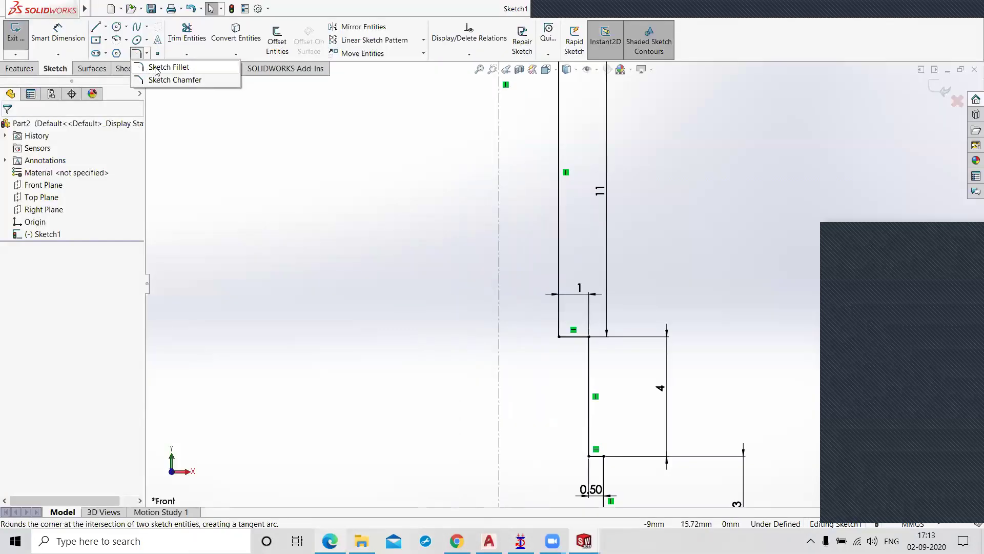
click(160, 73)
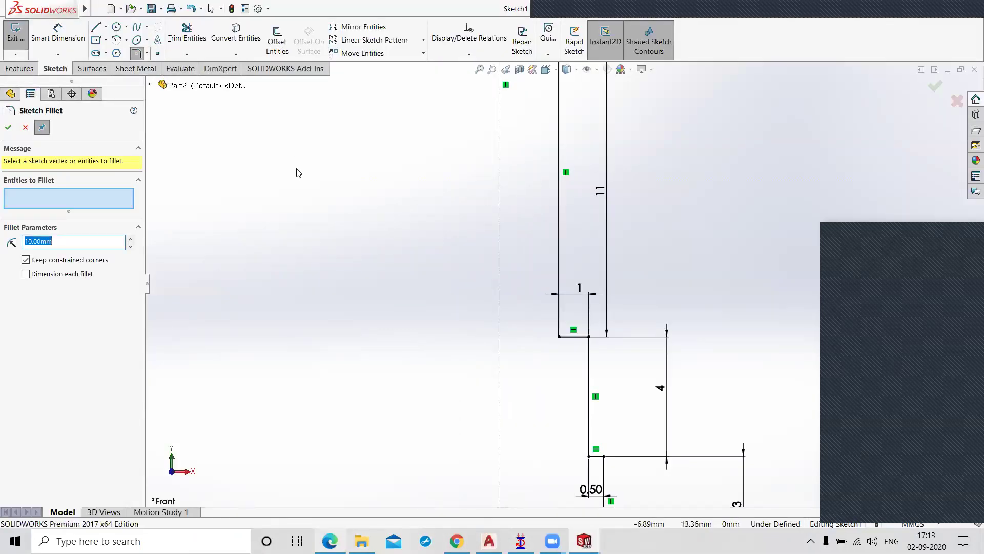
text(1)
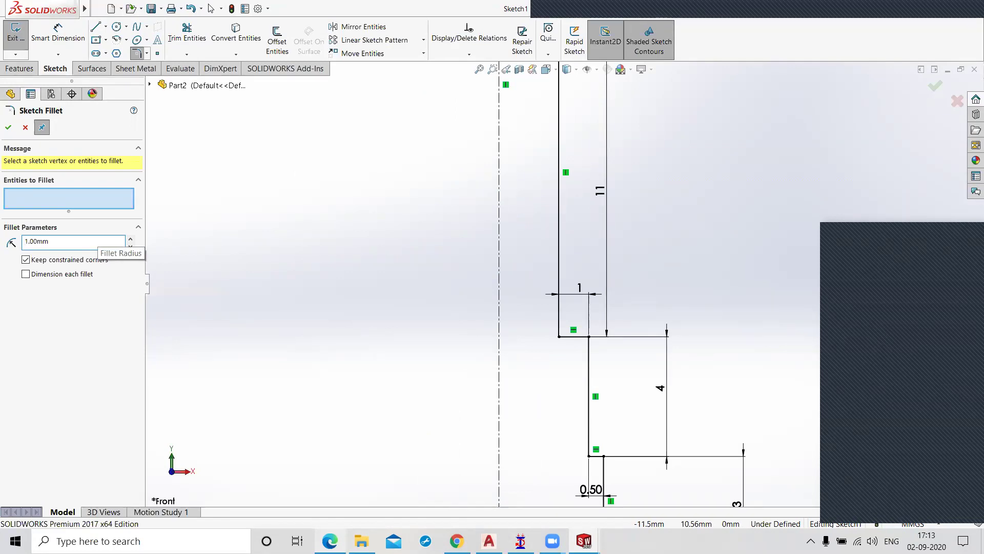
click(560, 337)
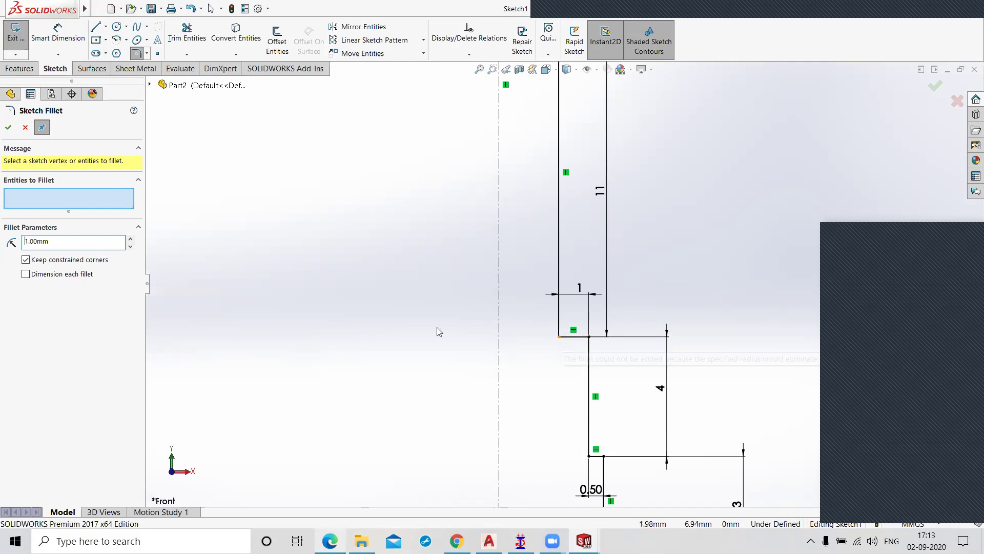
click(559, 337)
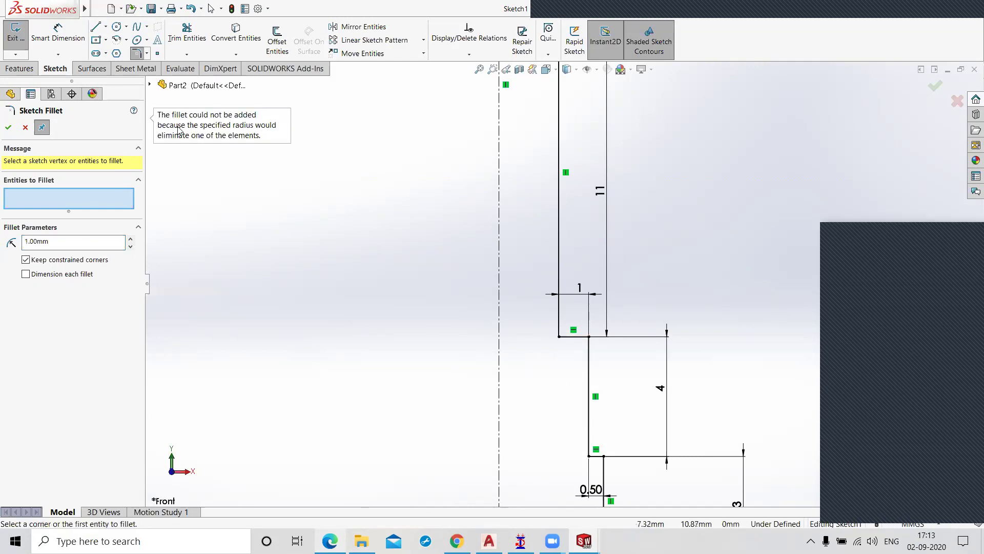
- Fillet the corners at the lower and upper ends of the neck with a 0.99 mm radius
drag(59, 246, 6, 241)
text(0.99)
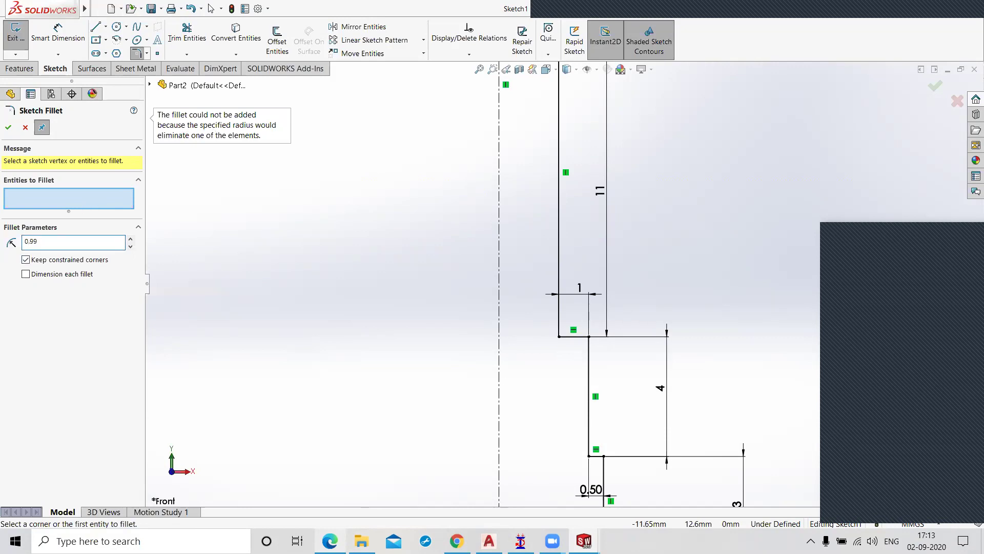
click(562, 338)
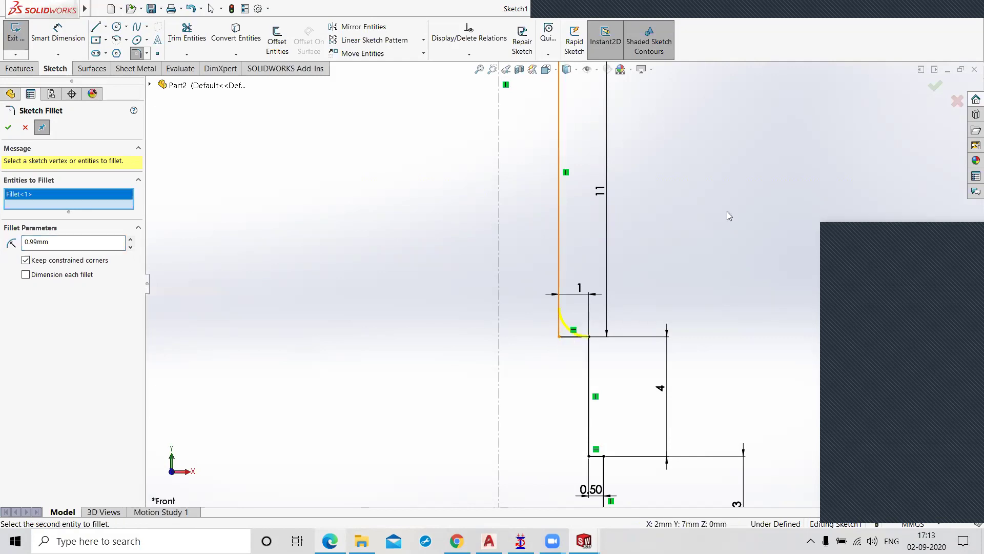
scroll(720, 222, down, 3)
scroll(666, 232, up, 9)
scroll(535, 187, down, 5)
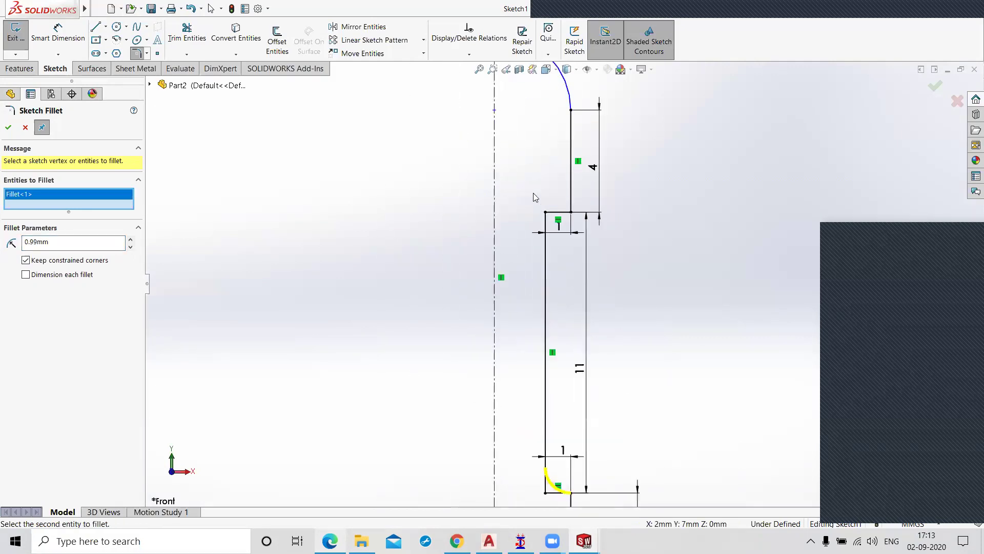
scroll(545, 185, down, 4)
click(546, 251)
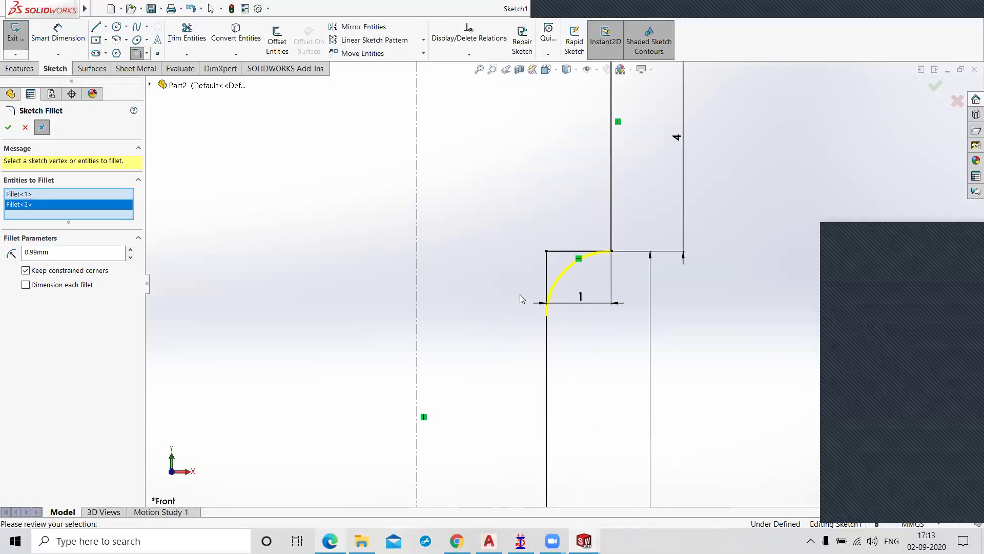
click(8, 127)
scroll(580, 281, down, 1)
scroll(581, 285, up, 5)
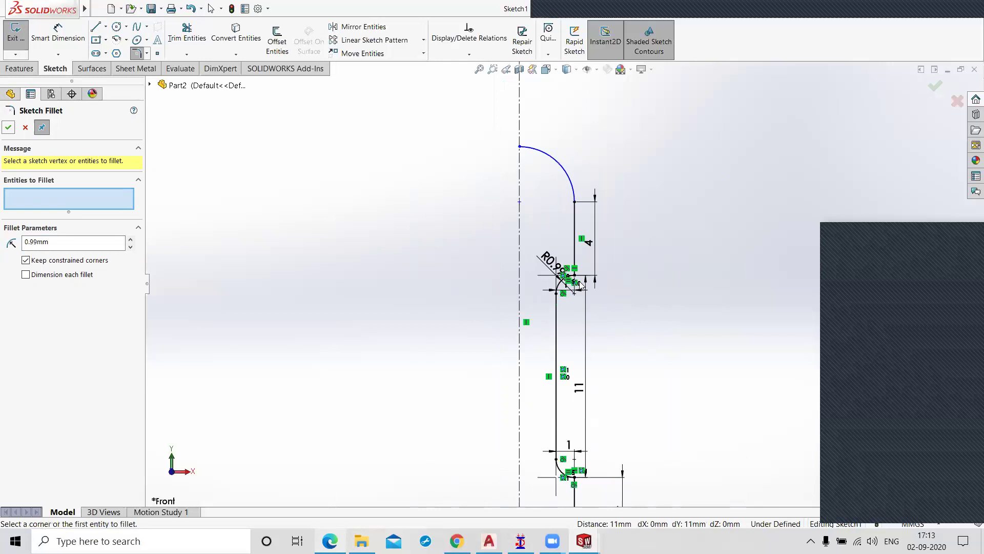
click(935, 86)
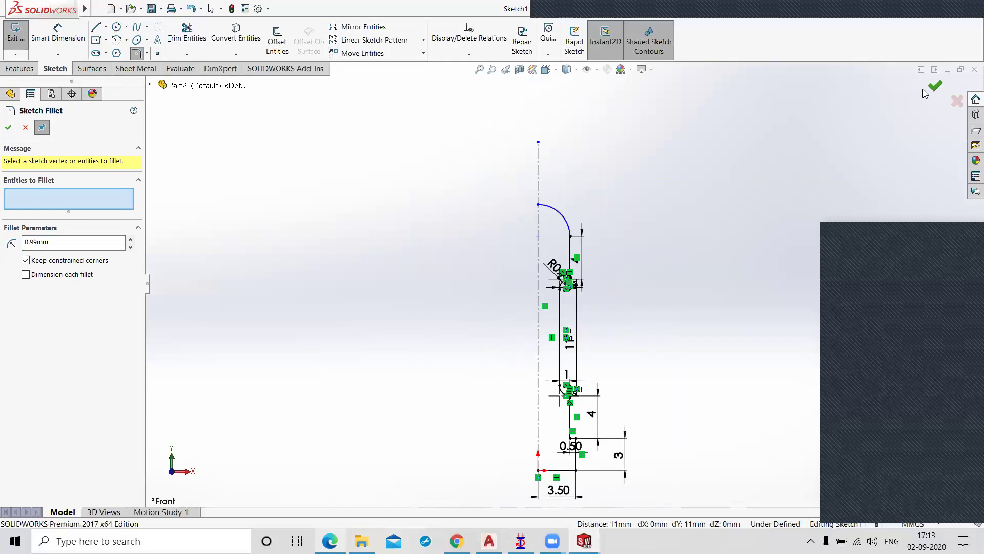
- Finish the sketch and revolve the profile 360° about the vertical centreline, accepting automatic closing of the open sketch
scroll(570, 457, up, 2)
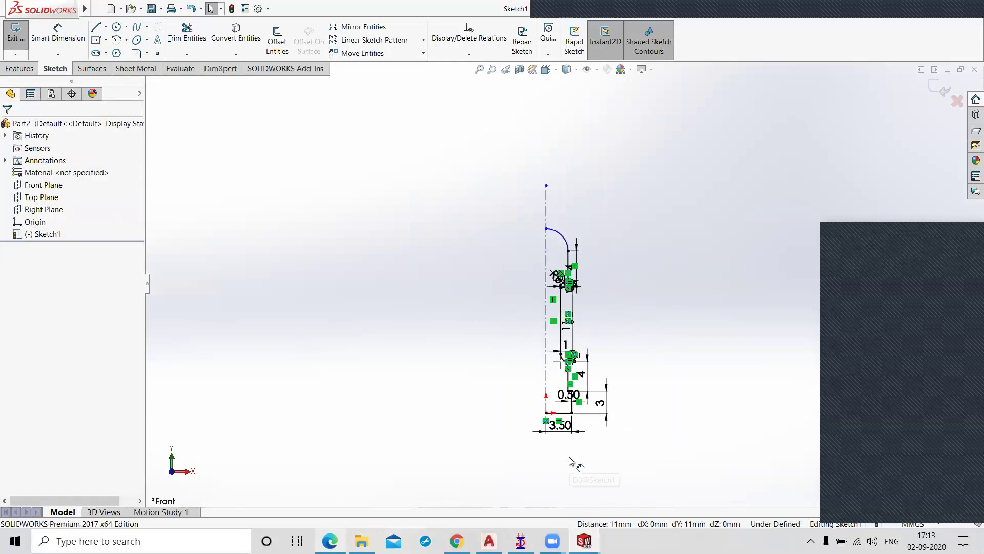
scroll(562, 452, down, 2)
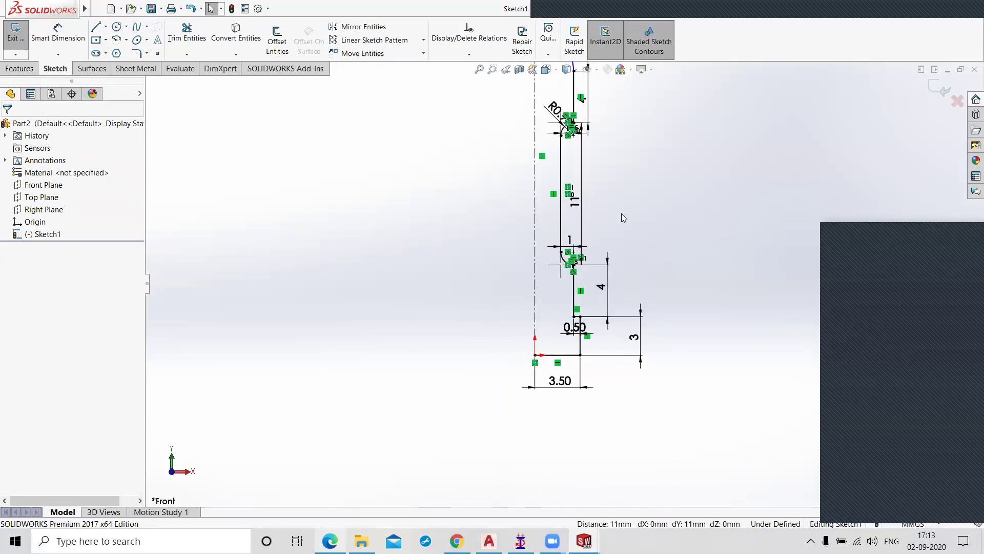
scroll(623, 218, up, 1)
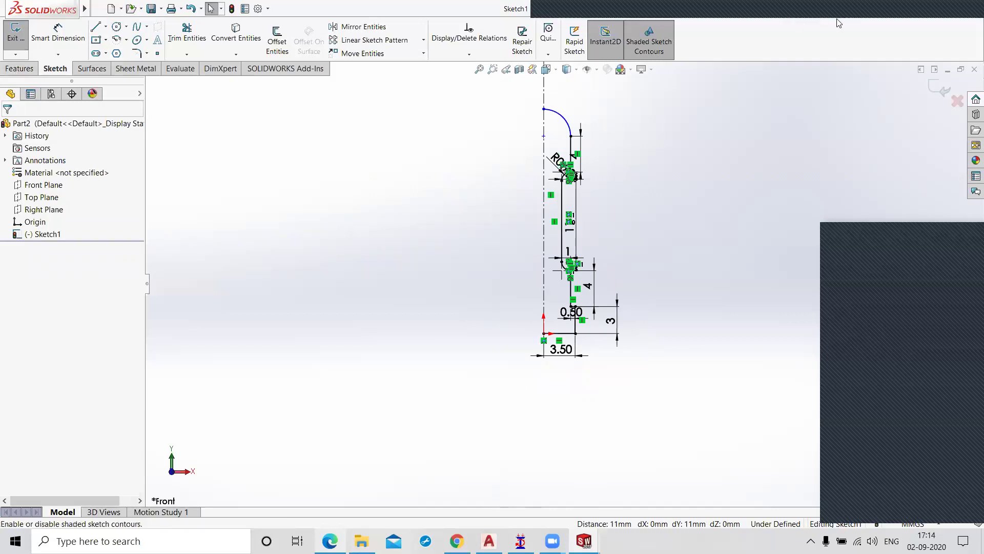
click(937, 89)
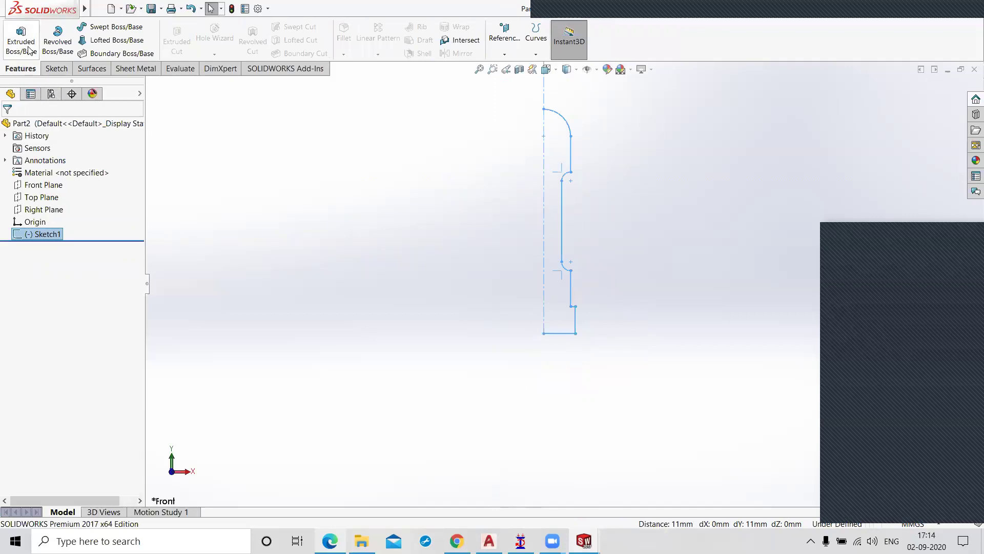
click(64, 48)
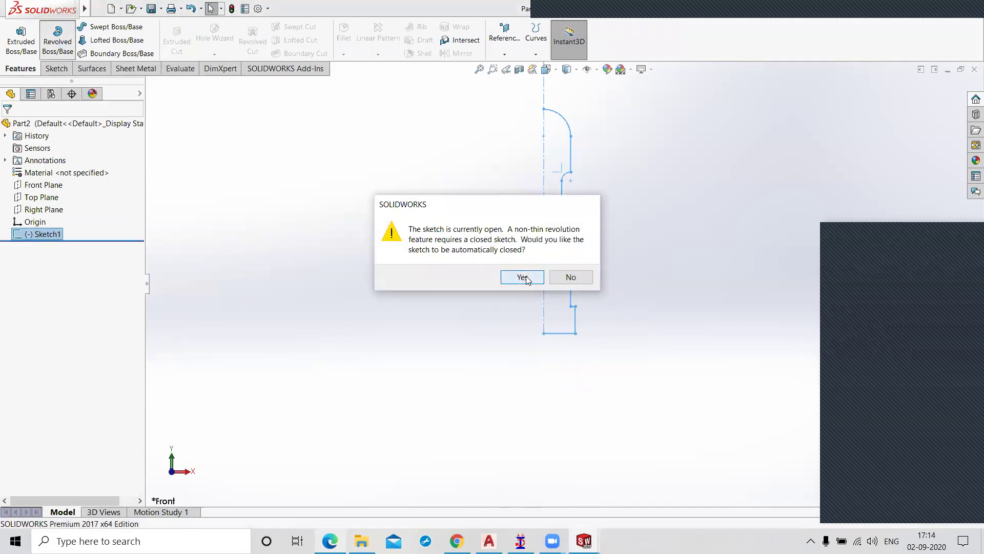
click(523, 277)
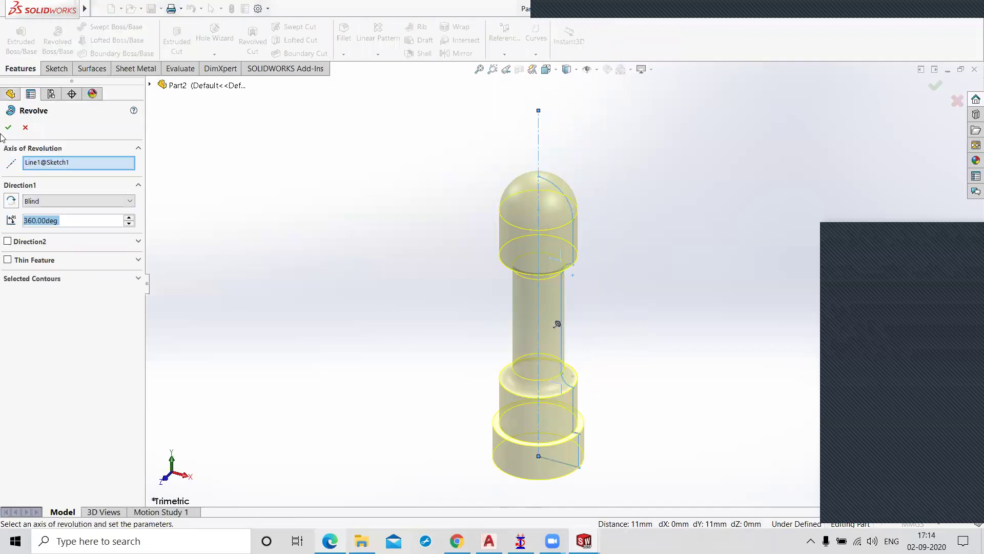
key(Return)
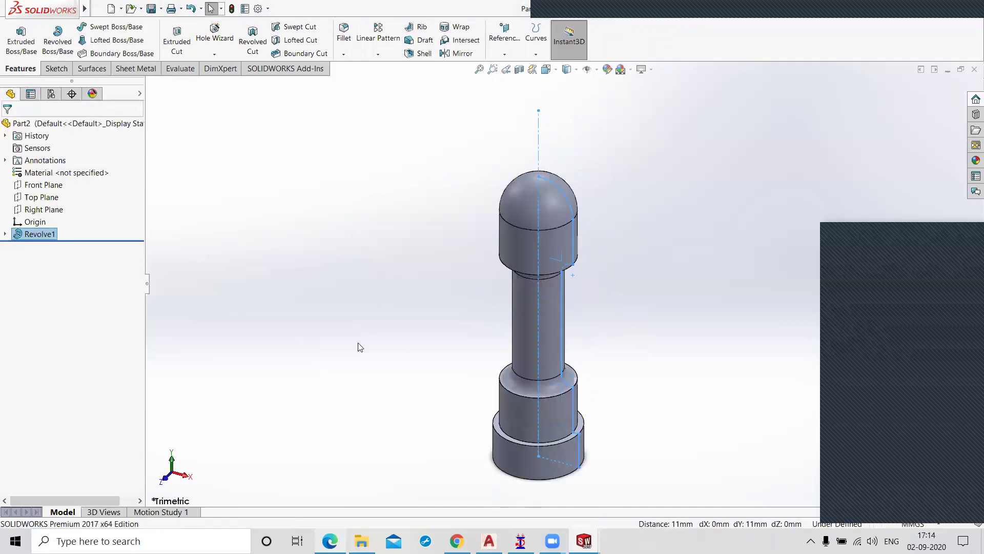
- Inspect the revolved part from below and switch to the PDF drawing in Edge to check the details of its base
middle_drag(424, 411, 606, 402)
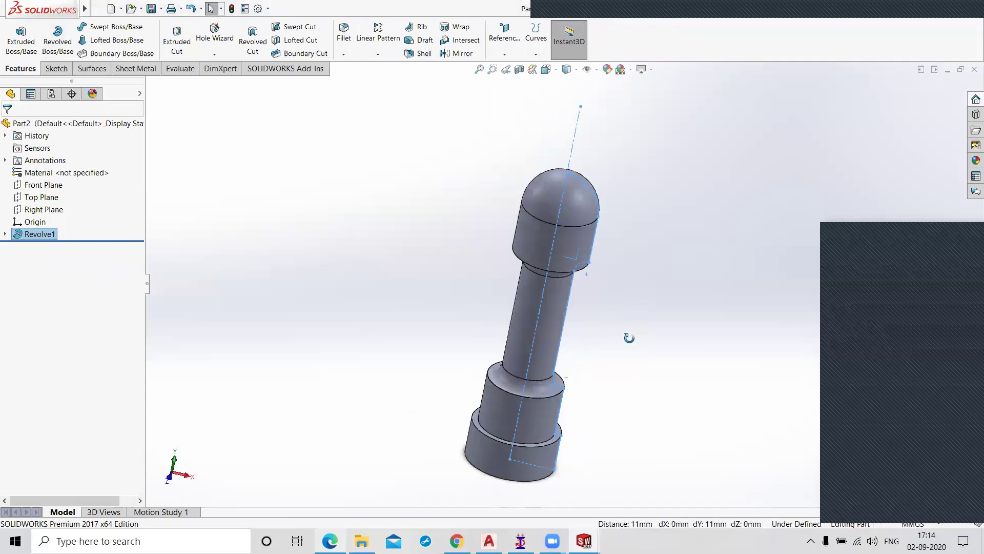
middle_drag(628, 337, 651, 183)
middle_drag(625, 426, 622, 377)
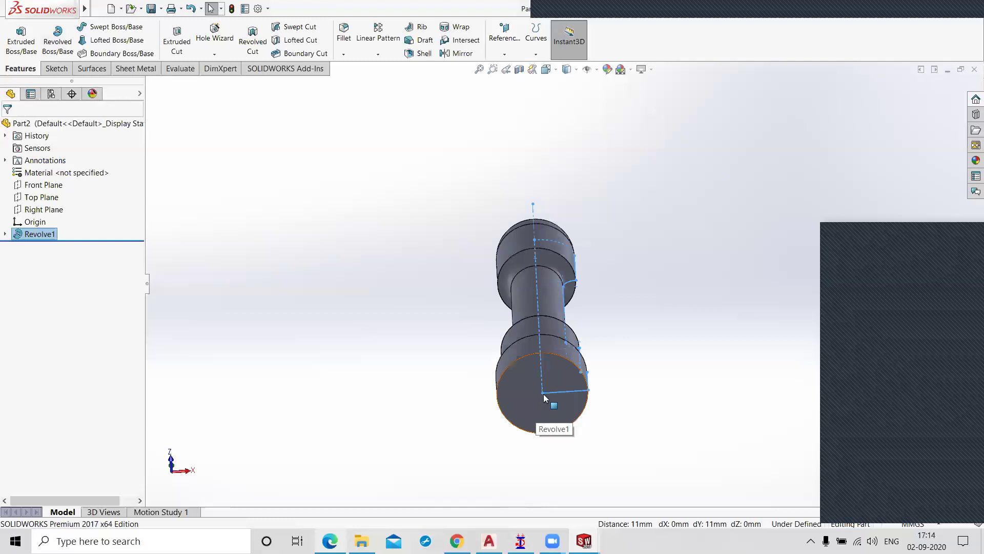
click(330, 541)
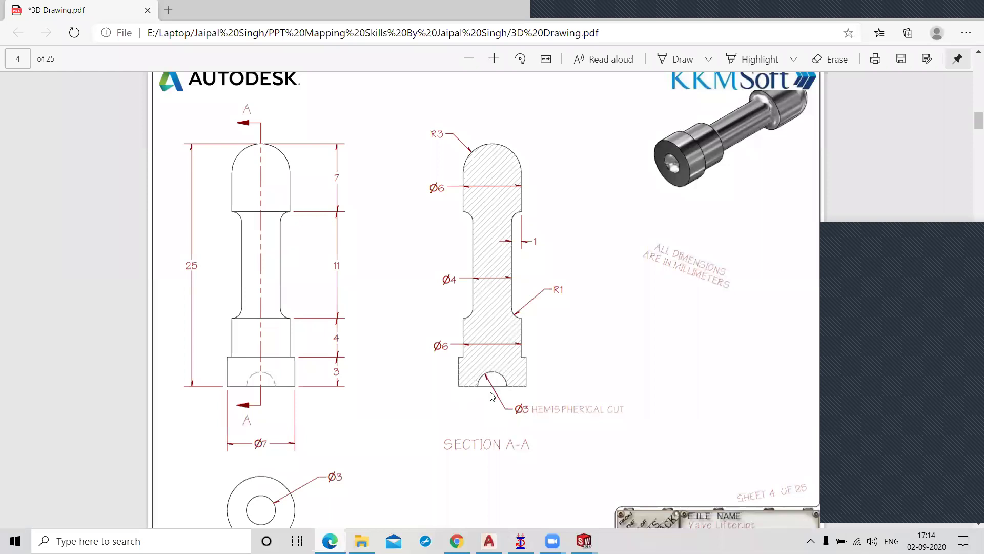
- Switch back to SolidWorks and start a new sketch on the Front Plane, viewed from the front
click(911, 9)
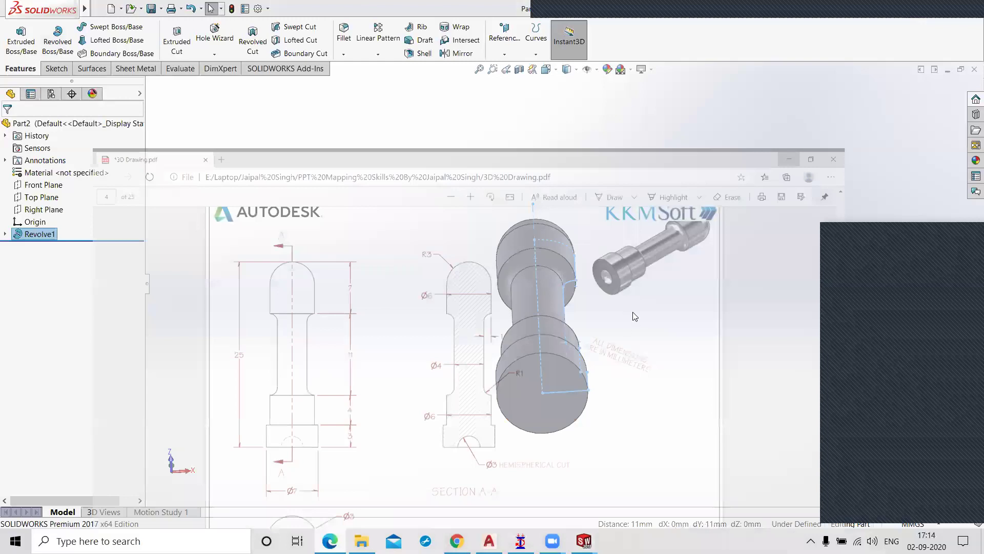
key(ctrl+1)
key(f)
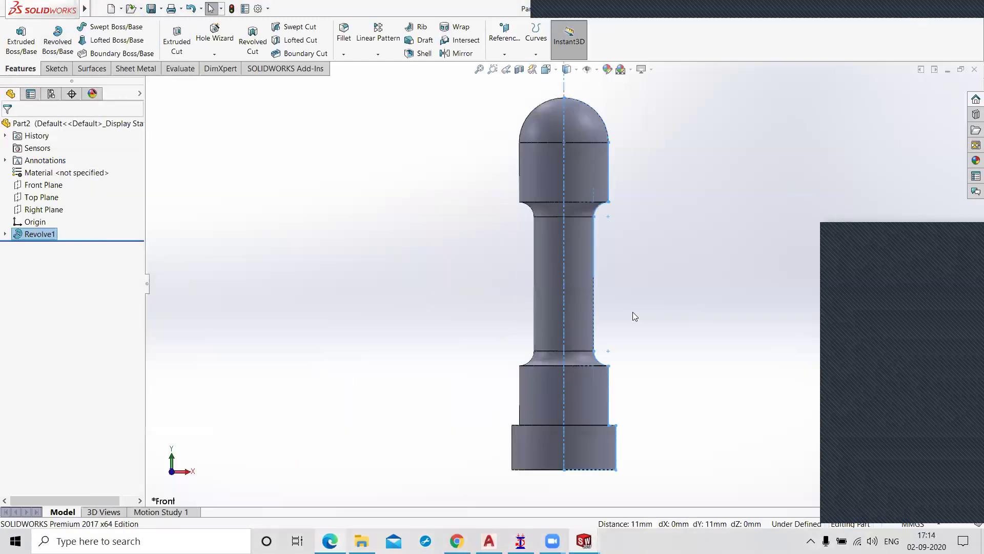
click(34, 189)
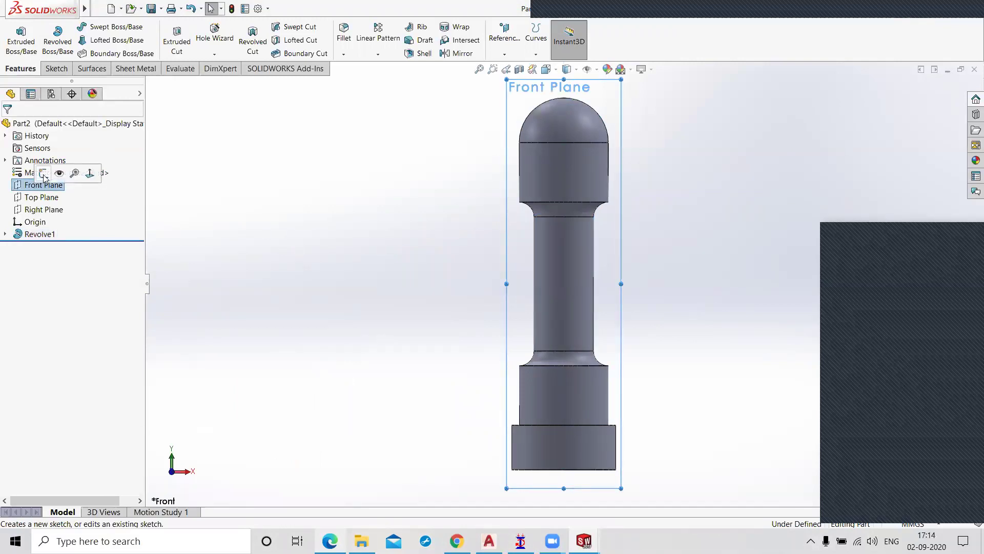
click(44, 173)
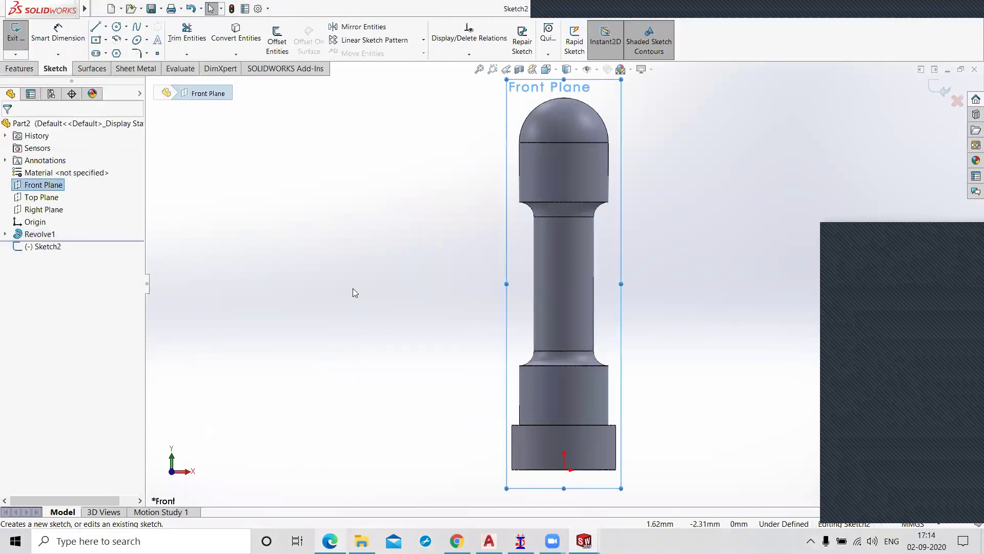
- Sketch a horizontal line about 0.78 mm long and a vertical line about 1.2 mm long from the origin at the base
click(96, 27)
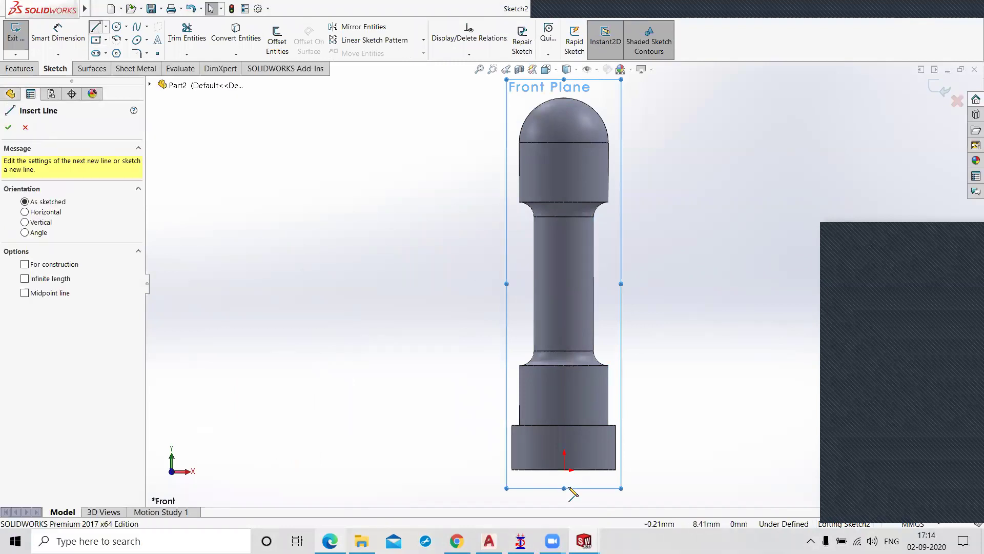
scroll(561, 431, up, 3)
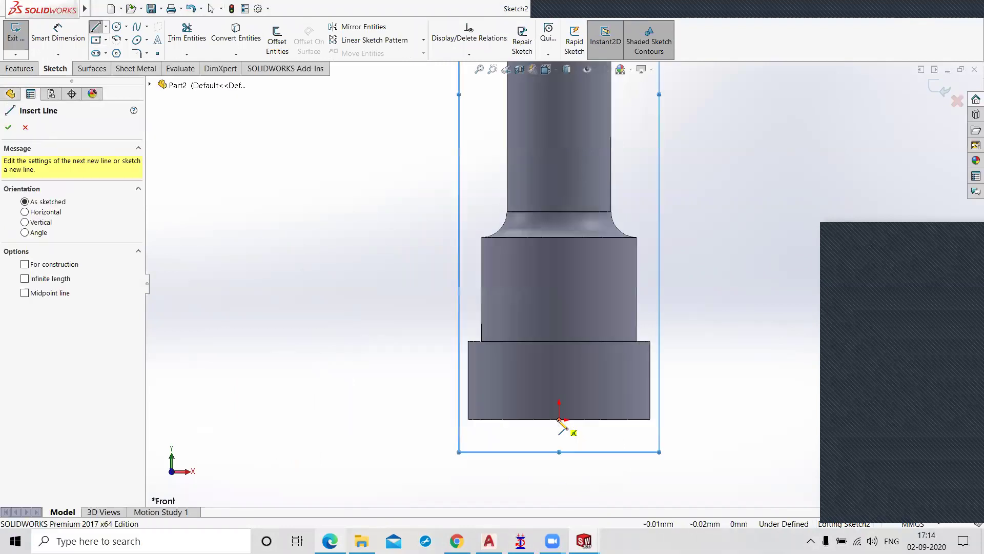
click(559, 419)
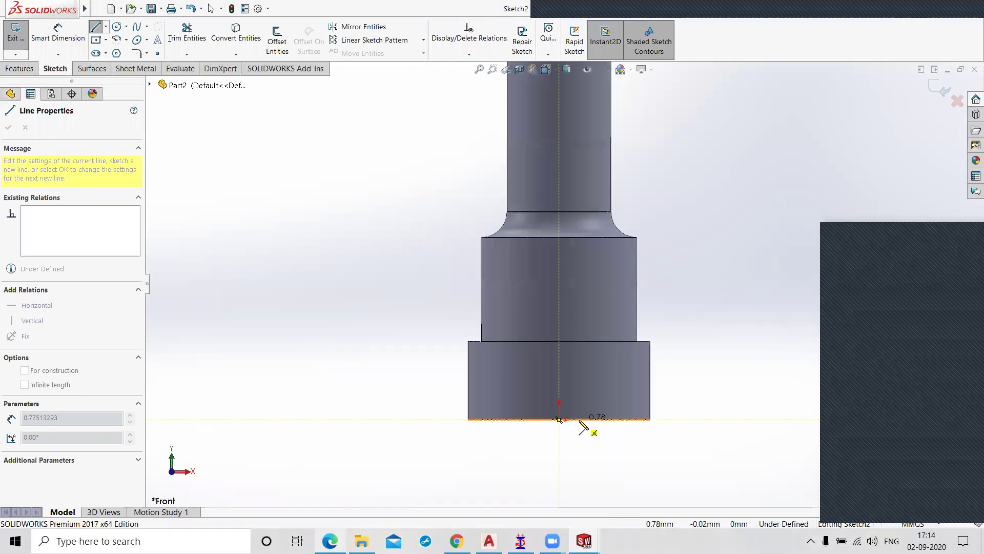
key(Escape)
key(Escape)
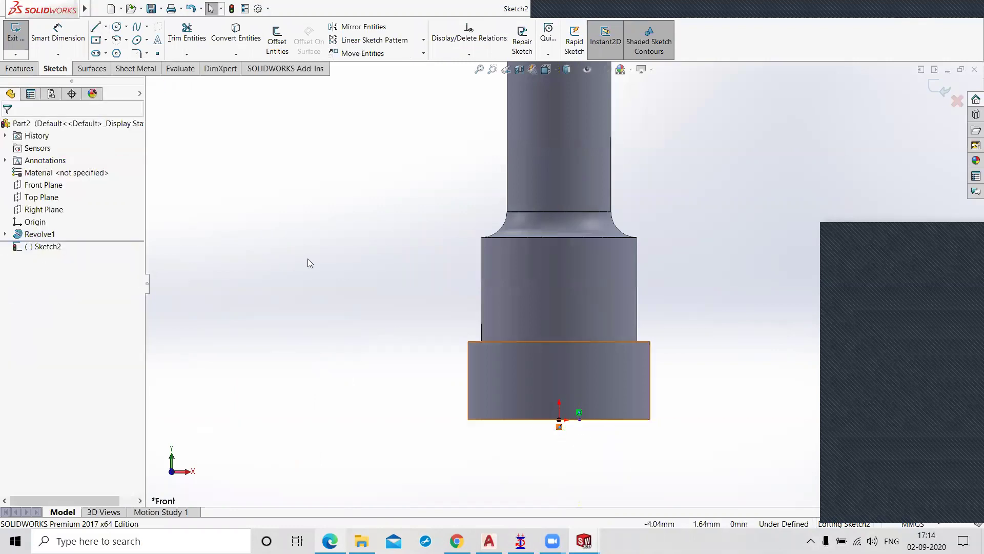
click(95, 26)
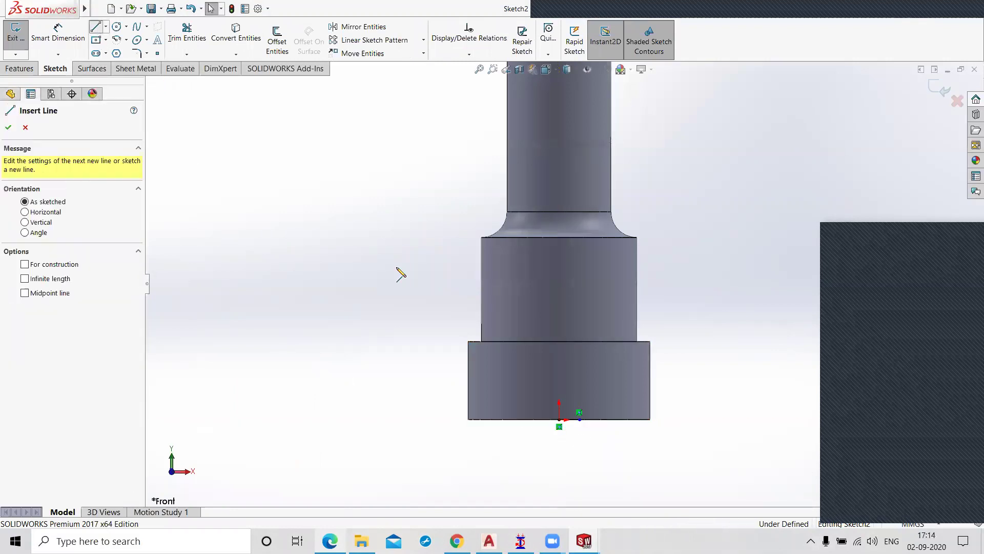
click(561, 423)
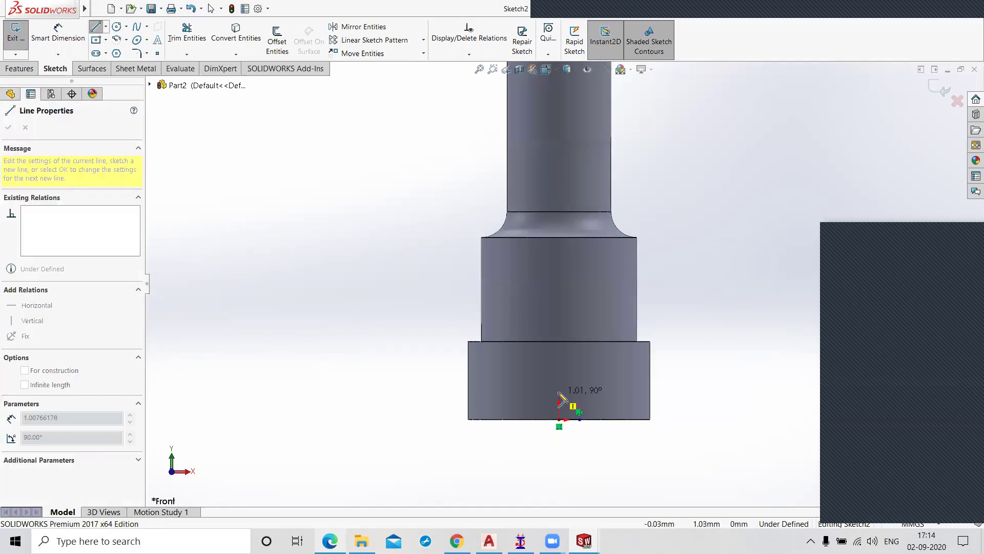
right_click(361, 369)
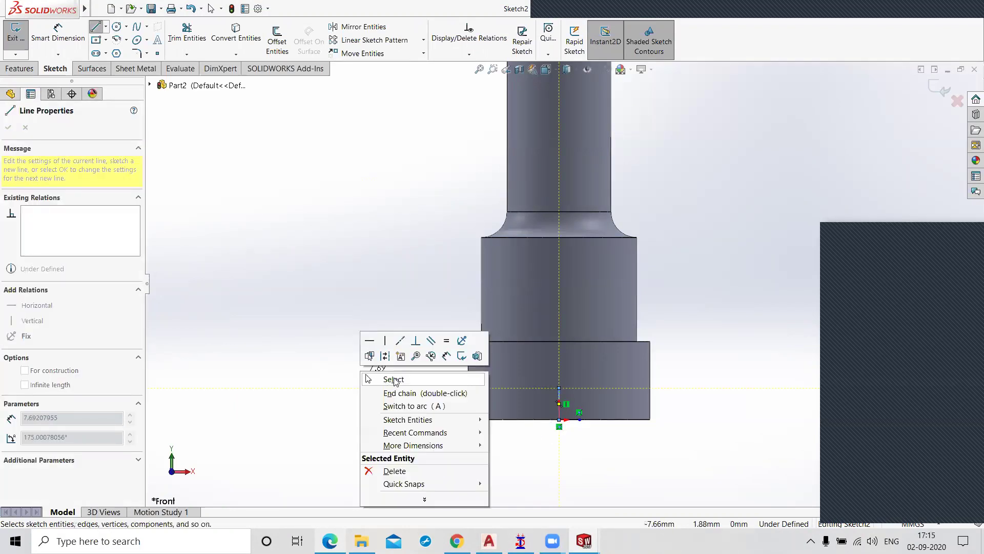
click(396, 379)
- Dimension both the vertical and the horizontal line at the origin to 1.5 mm
click(58, 34)
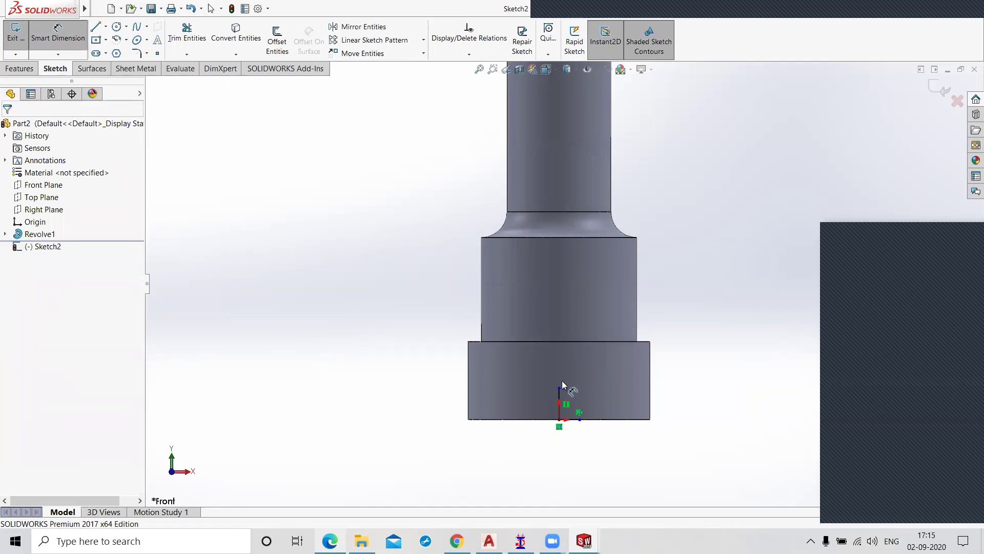
click(545, 399)
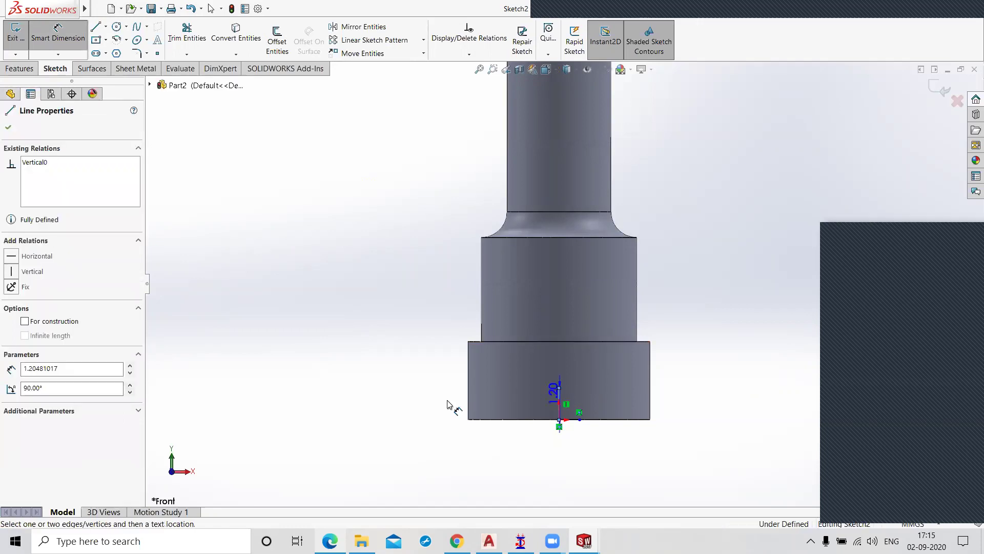
click(450, 404)
text(1.5)
key(Return)
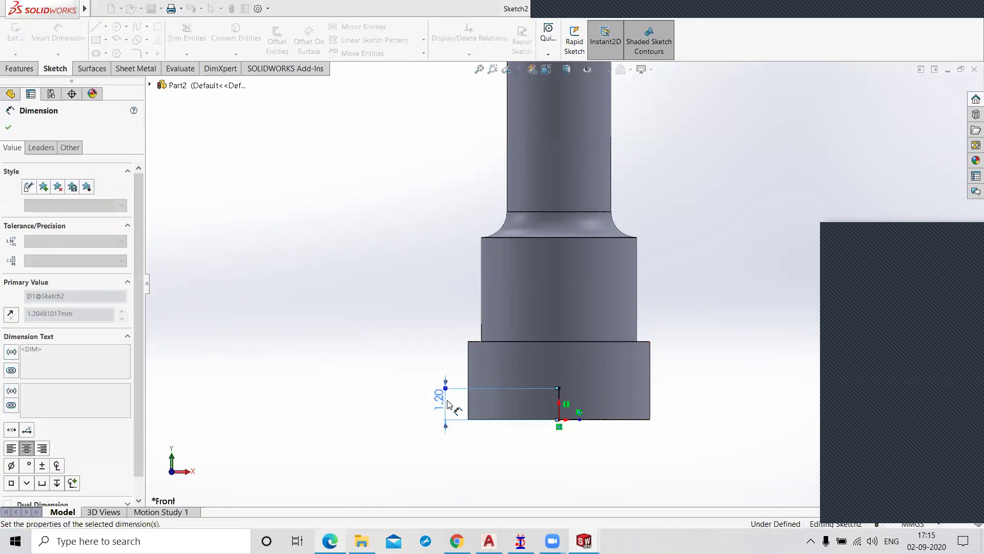
click(567, 419)
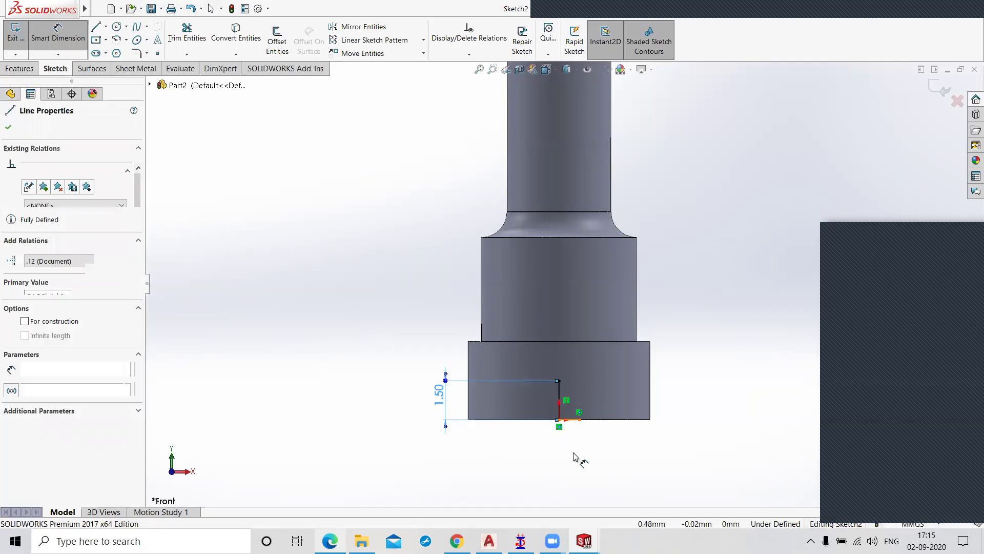
click(576, 459)
text(1.5)
key(Return)
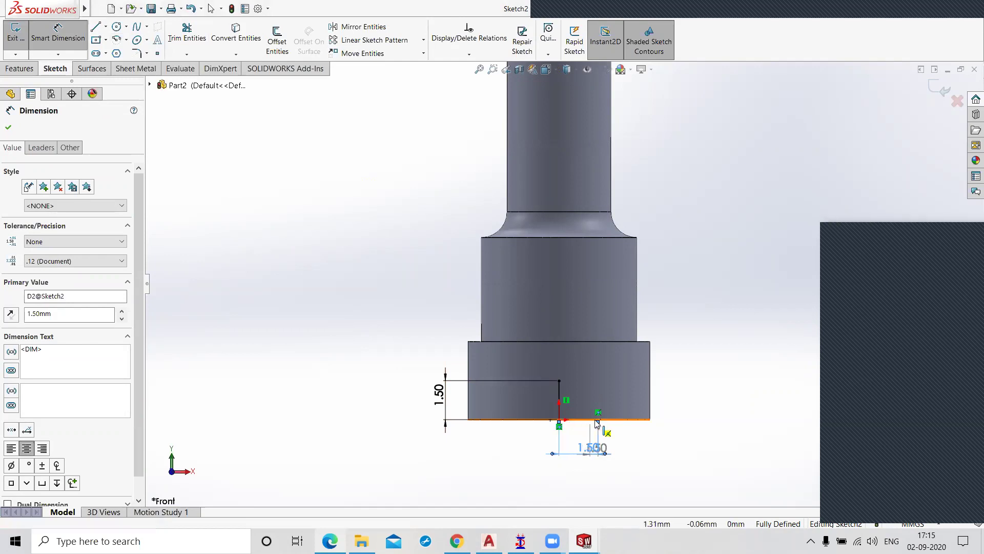
key(Escape)
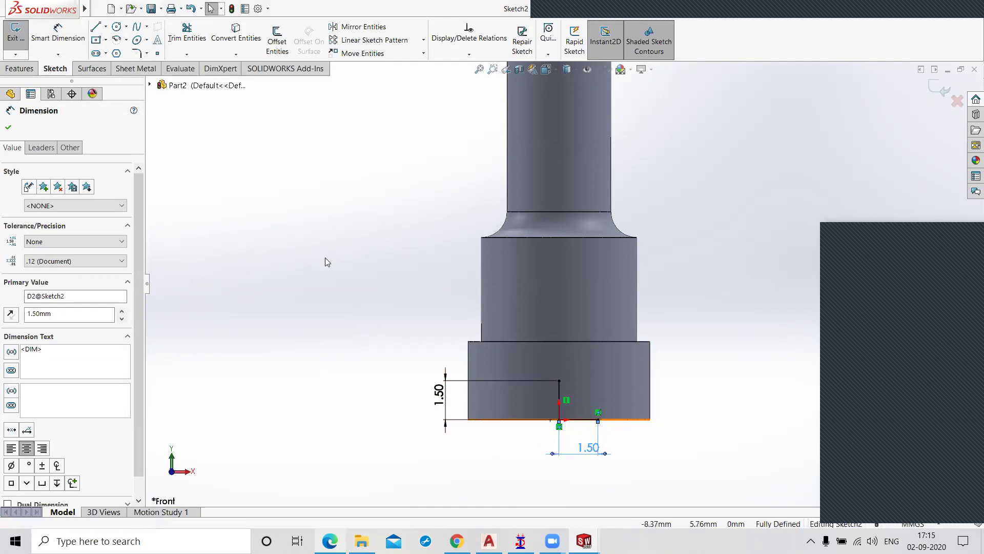
click(323, 258)
- Draw a 1.5 mm radius quarter arc centred on the origin, from the horizontal line's outer end to the vertical line's upper end
click(117, 41)
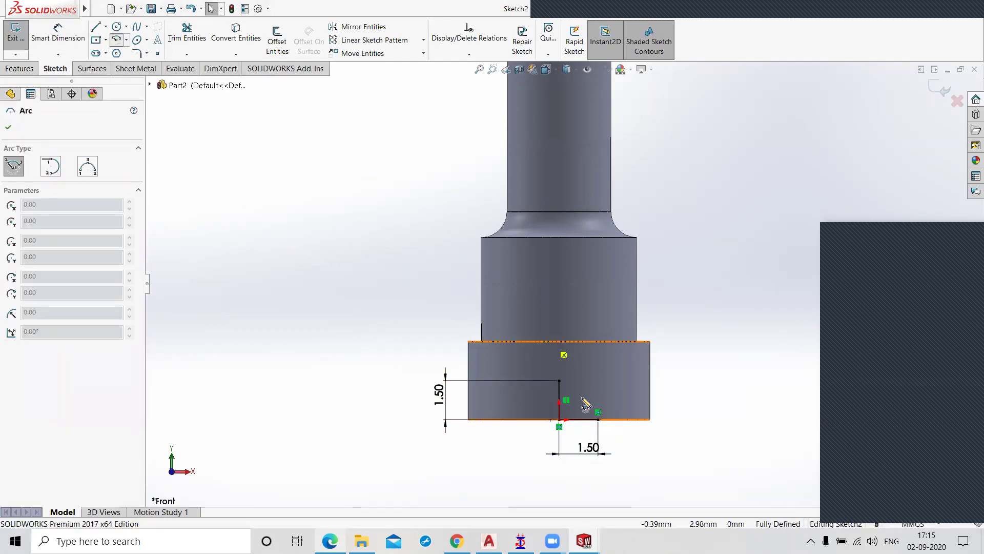
click(598, 419)
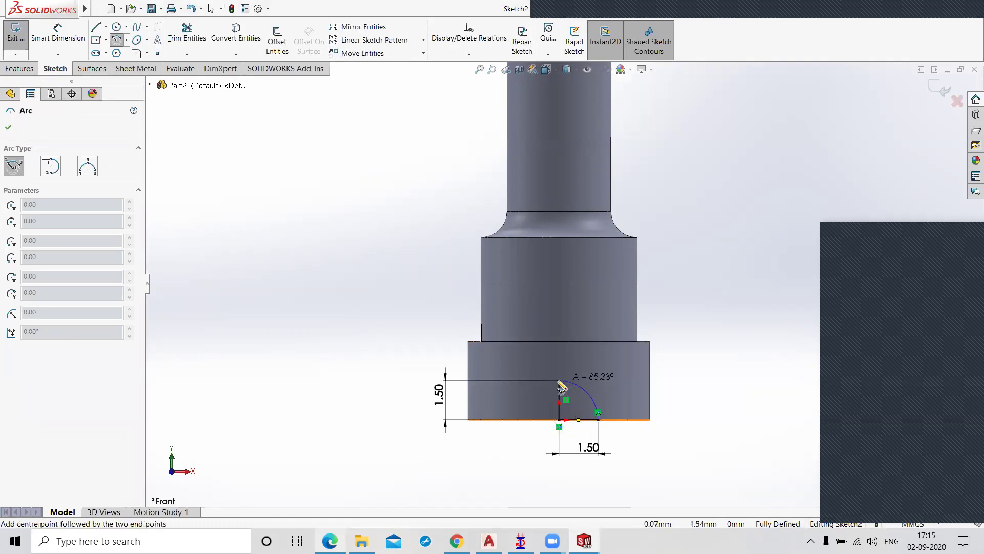
click(559, 381)
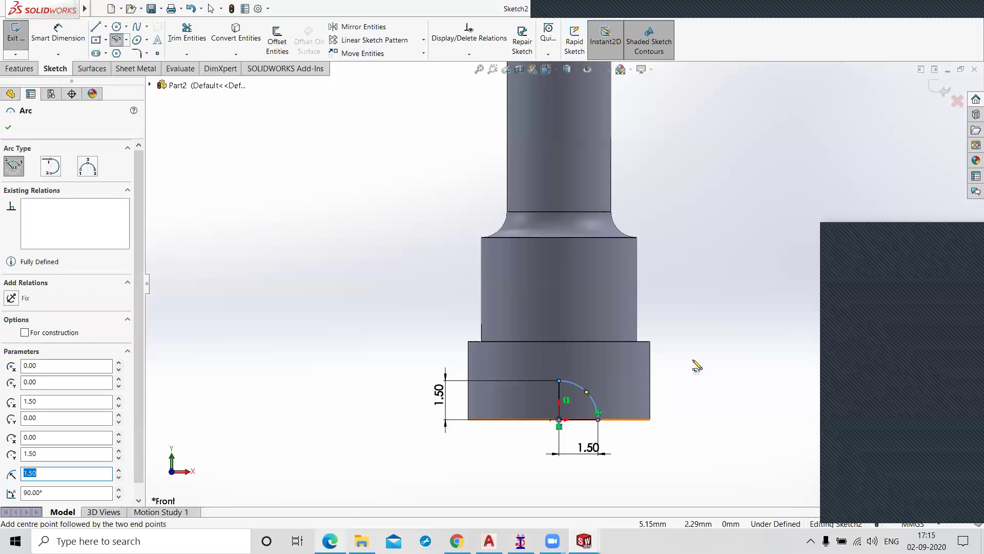
key(Escape)
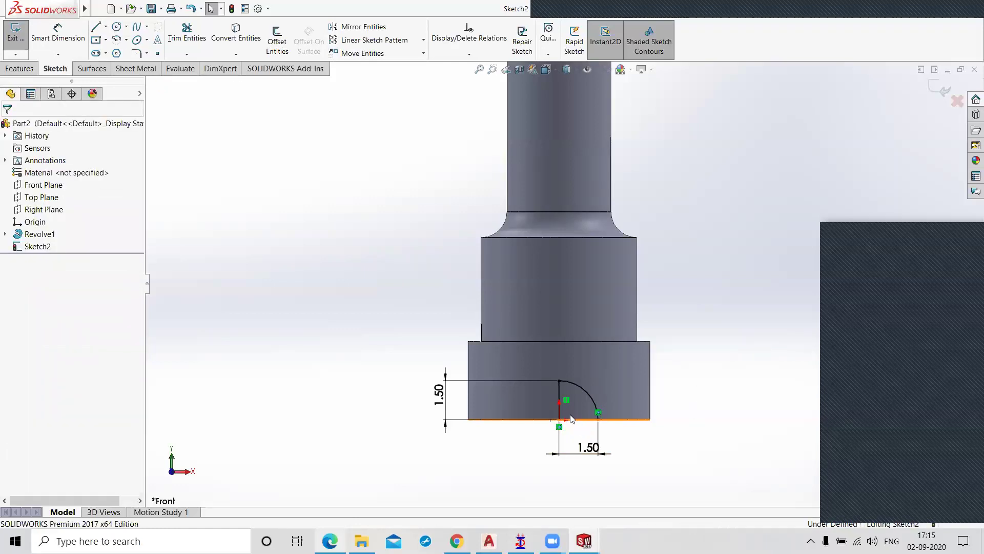
- Delete the 1.5 mm vertical line from the sketch together with its dimension
click(559, 398)
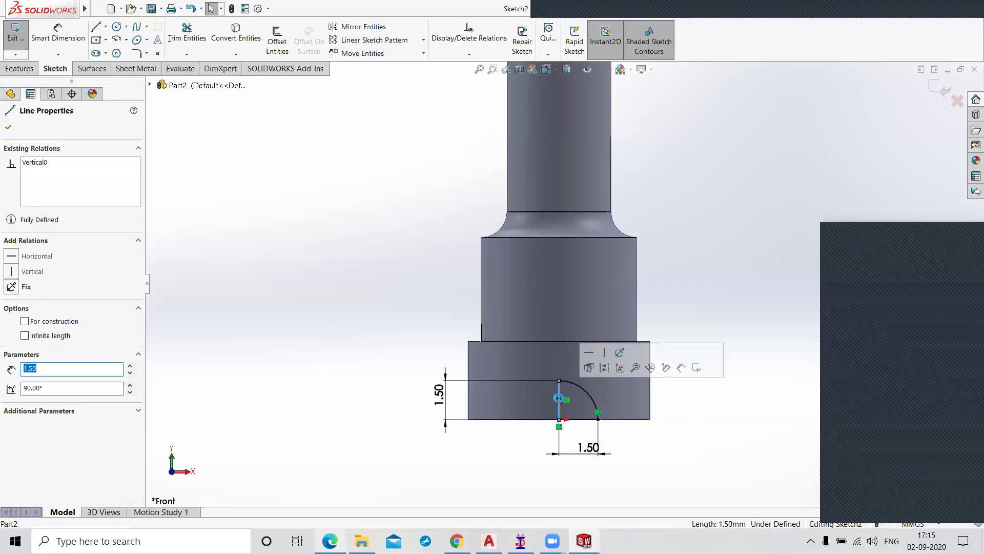
key(Delete)
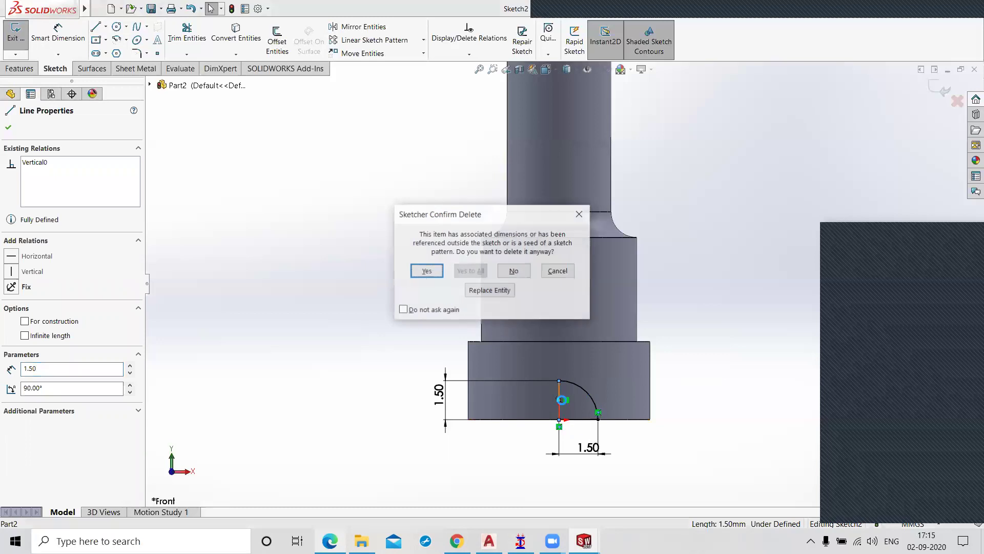
key(Return)
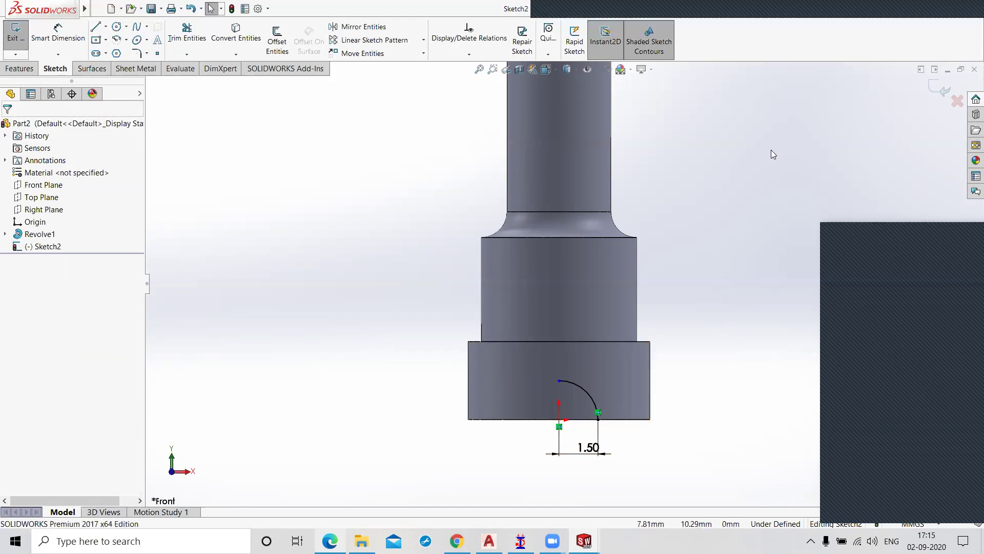
- Finish the sketch and start a Revolved Cut from the quarter-arc profile
click(934, 94)
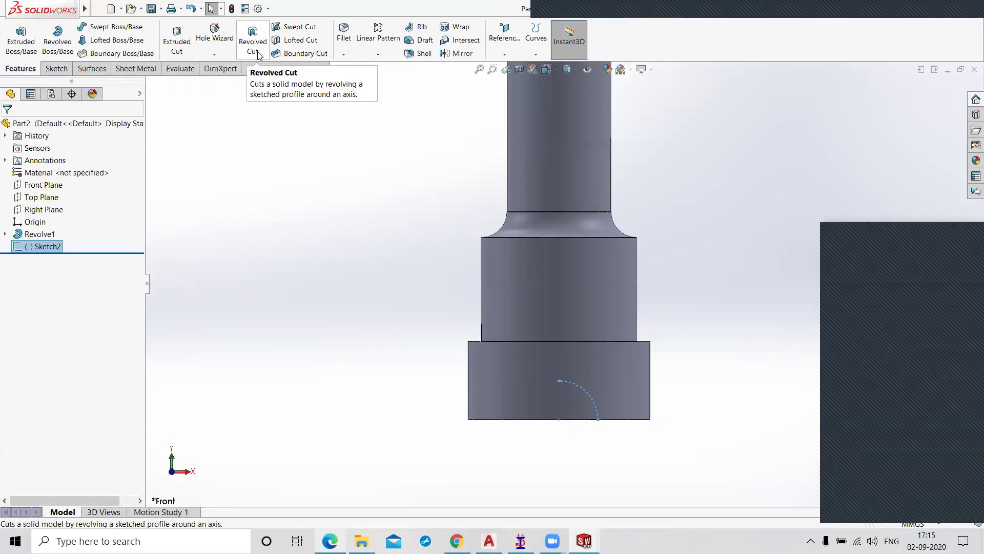
click(286, 67)
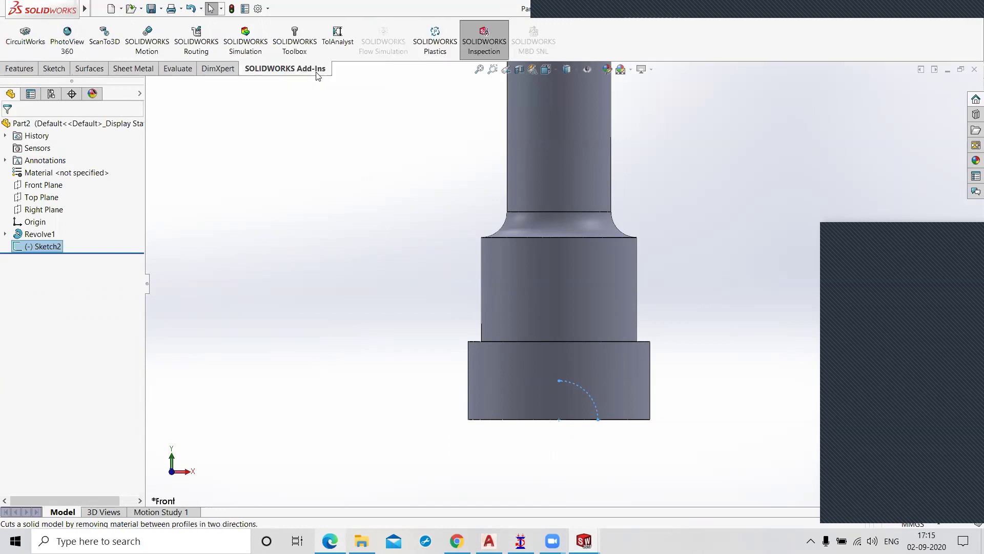
click(27, 70)
click(253, 41)
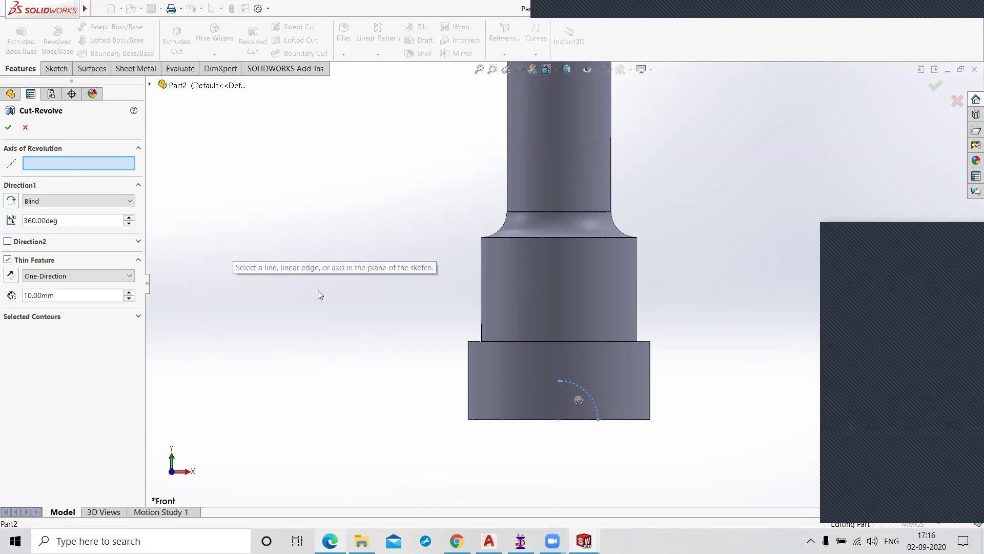
scroll(319, 291, down, 2)
scroll(387, 325, up, 4)
scroll(544, 190, up, 3)
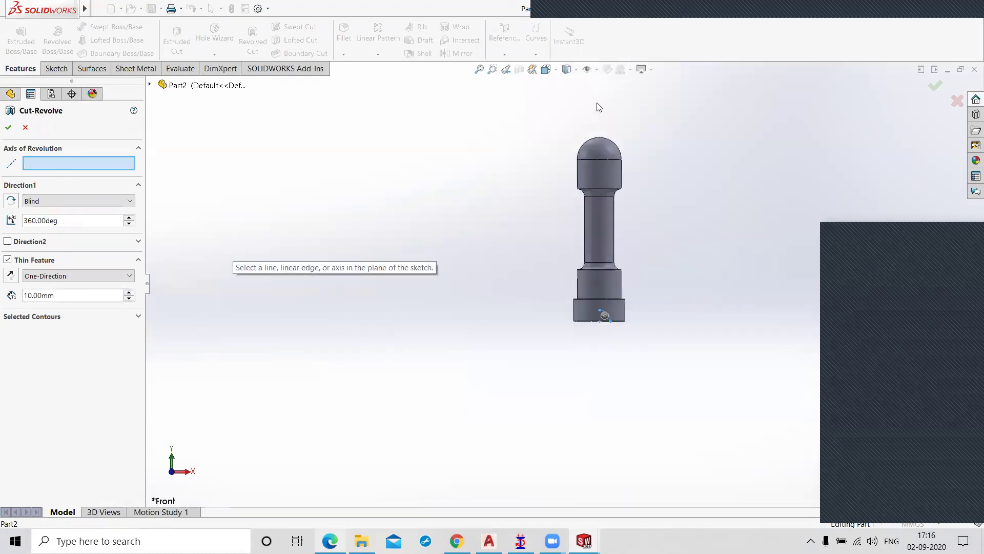
scroll(580, 310, down, 3)
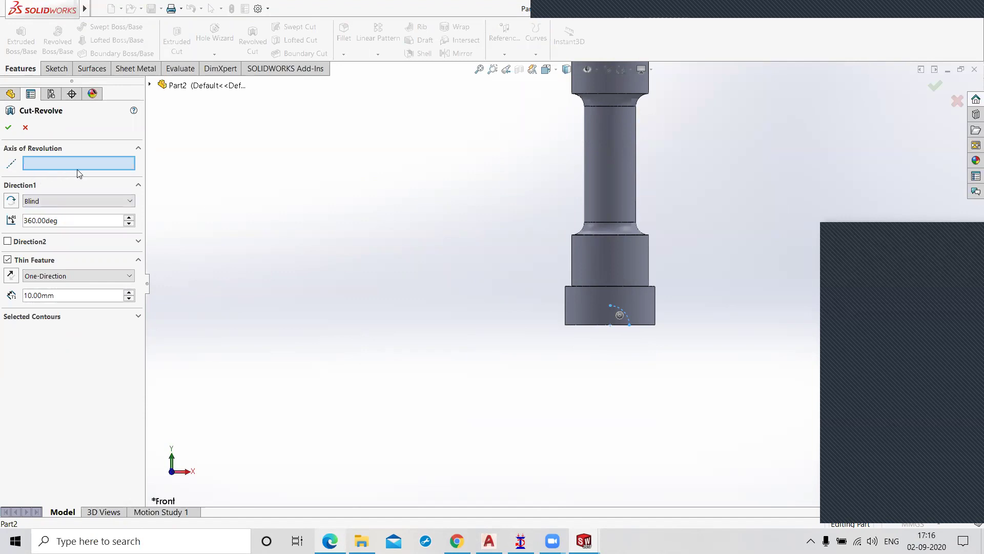
- Show the first revolve's sketch and set its vertical centreline as the axis of revolution for the 360° cut
click(150, 85)
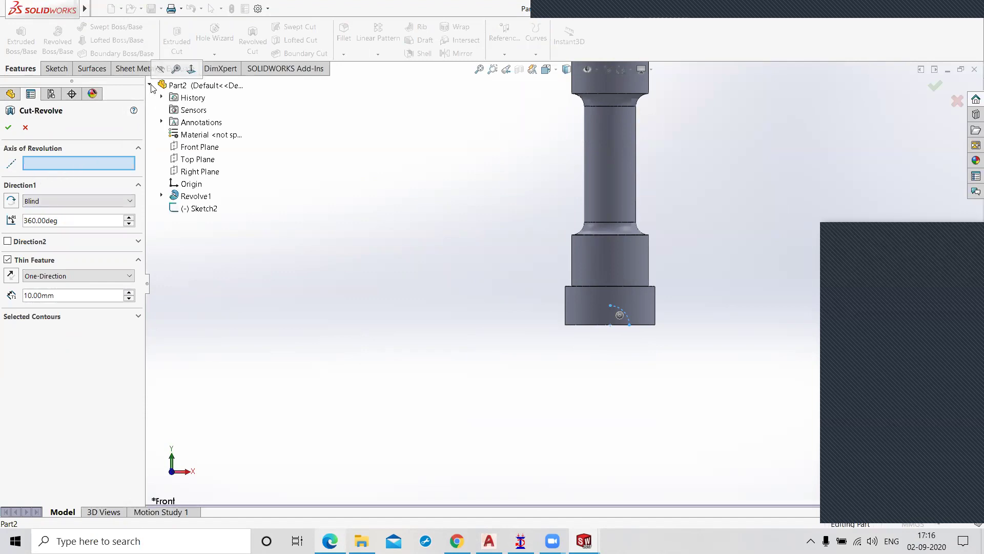
click(161, 196)
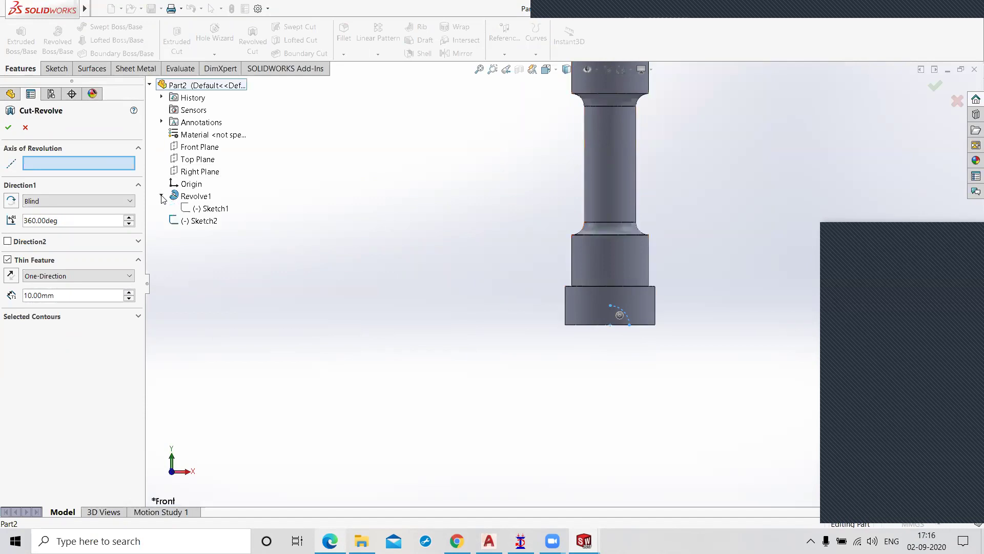
click(210, 211)
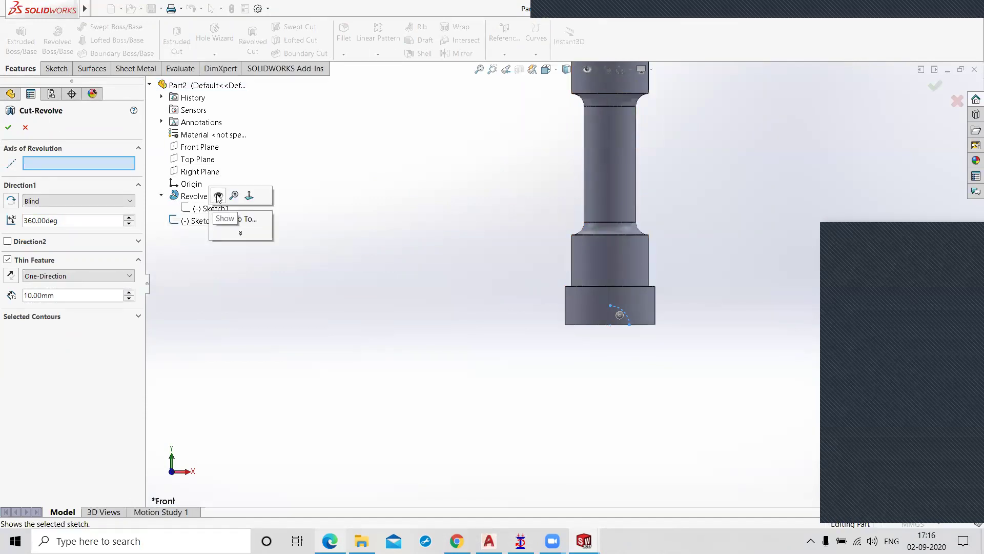
click(218, 197)
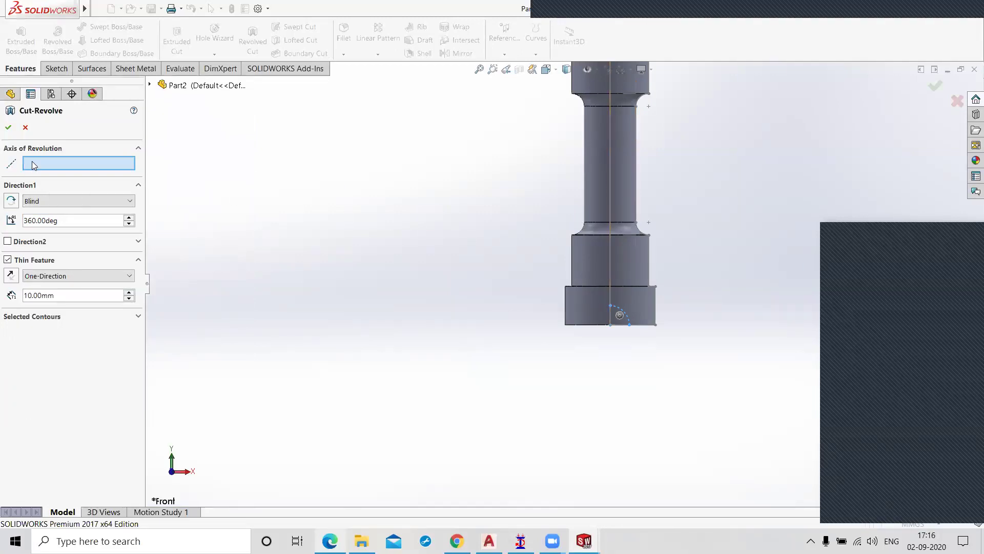
click(610, 201)
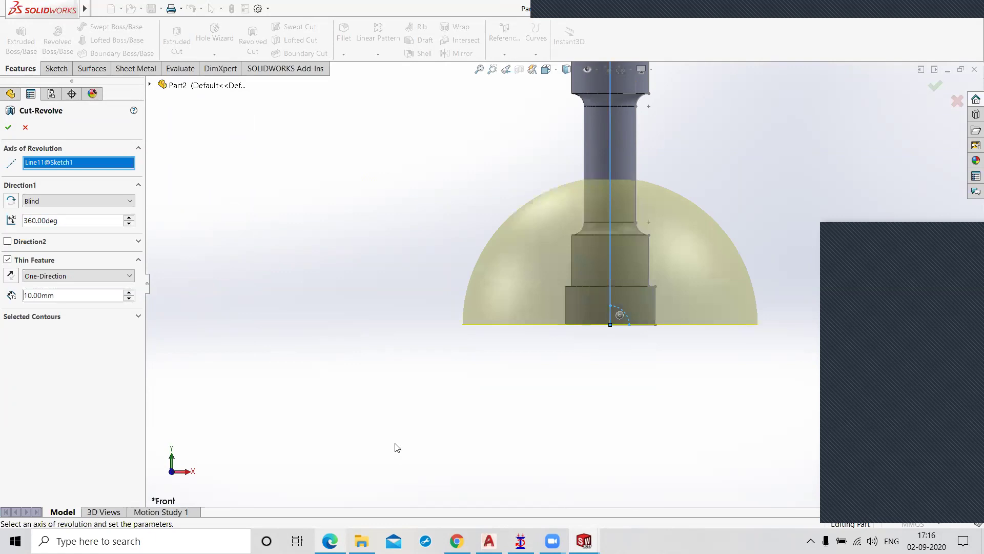
middle_drag(562, 438, 591, 348)
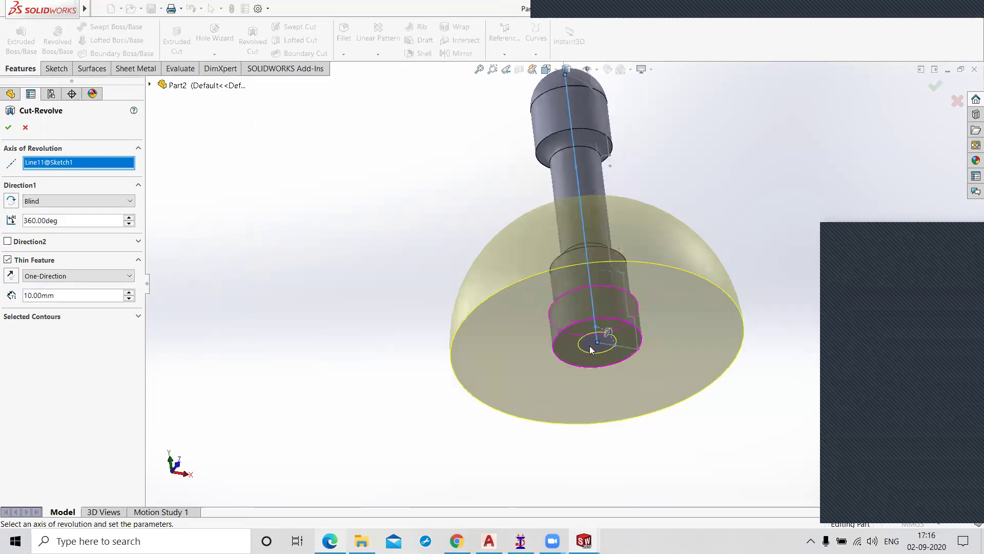
- Try to complete the 360° revolved cut about the first sketch's centreline with Thin Feature turned off
drag(63, 296, 21, 296)
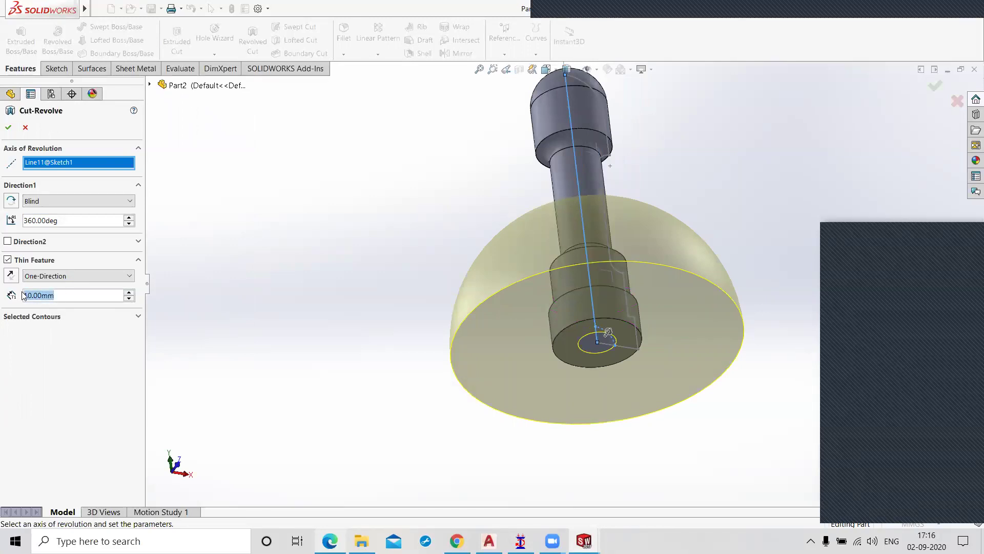
middle_drag(435, 407, 362, 349)
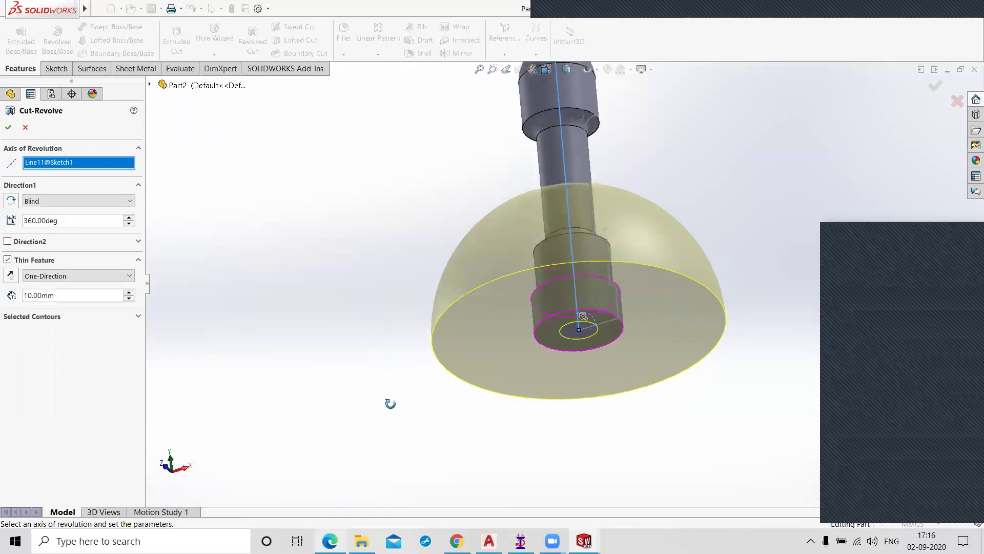
middle_drag(396, 429, 684, 172)
middle_drag(730, 150, 745, 217)
click(9, 260)
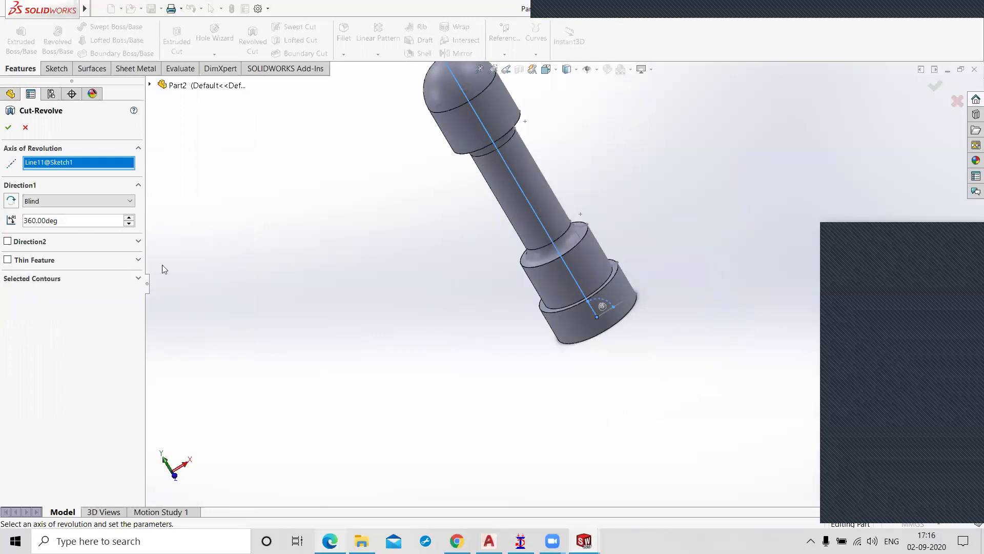
middle_drag(331, 354, 485, 400)
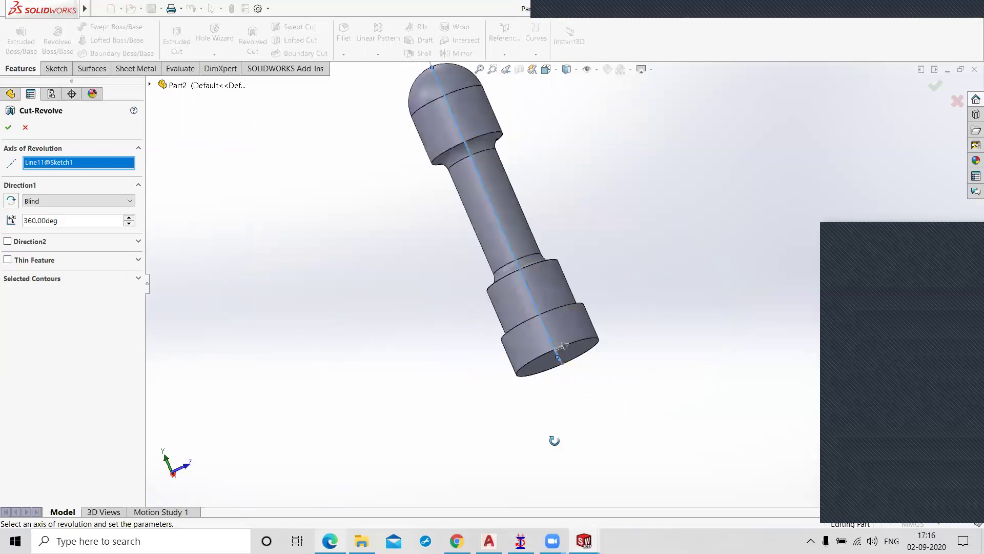
middle_drag(294, 263, 149, 184)
click(9, 127)
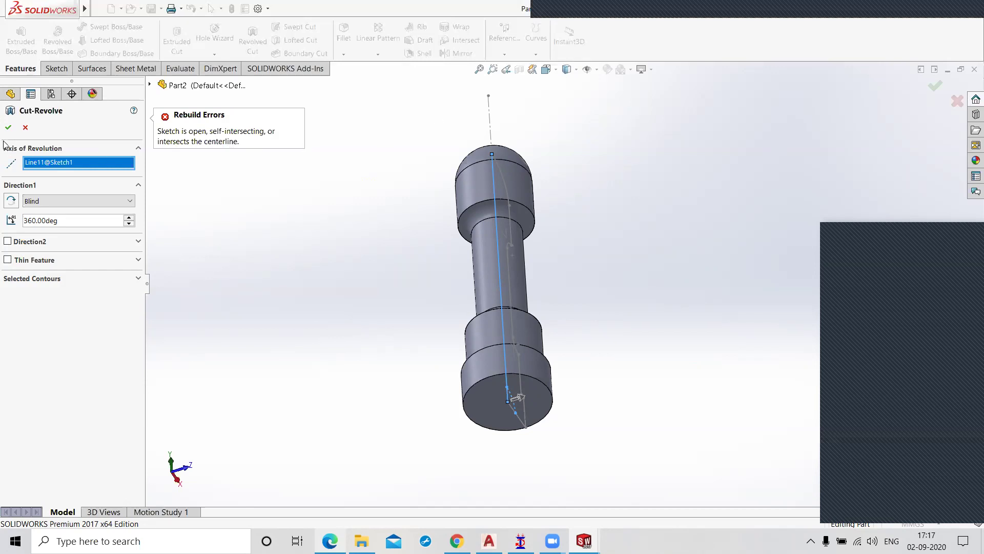
click(26, 127)
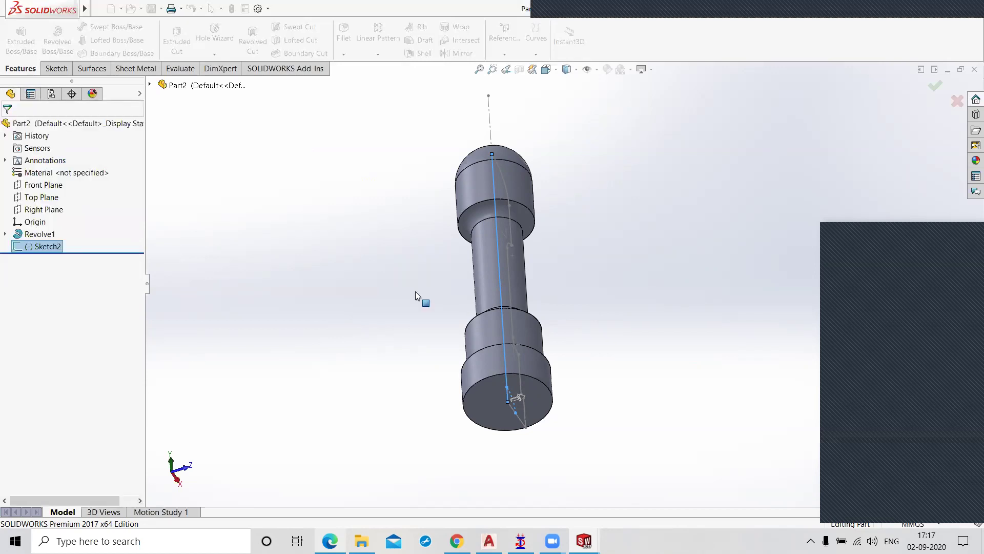
- Edit the quarter-arc sketch and draw a vertical centreline from the arc's upper end to the origin
right_click(36, 252)
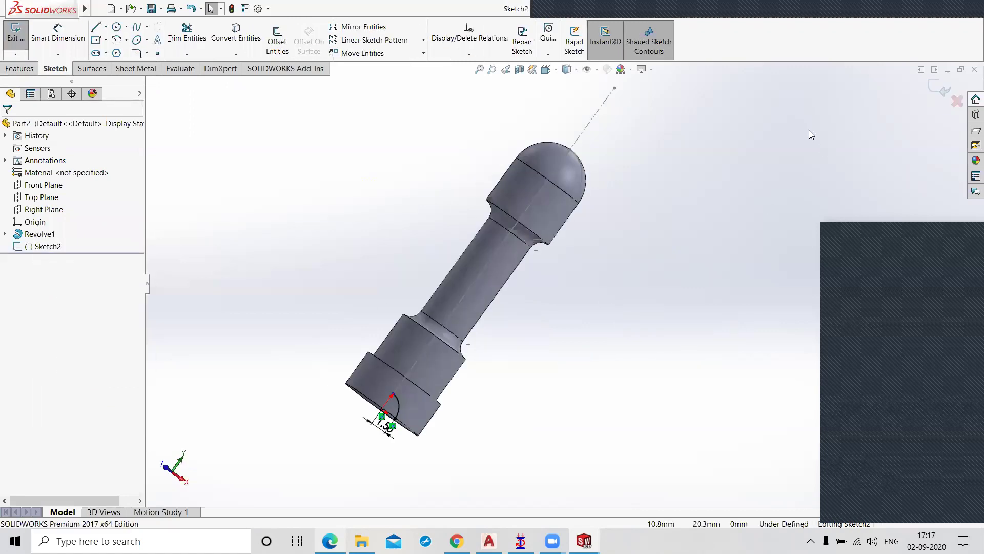
key(ctrl+1)
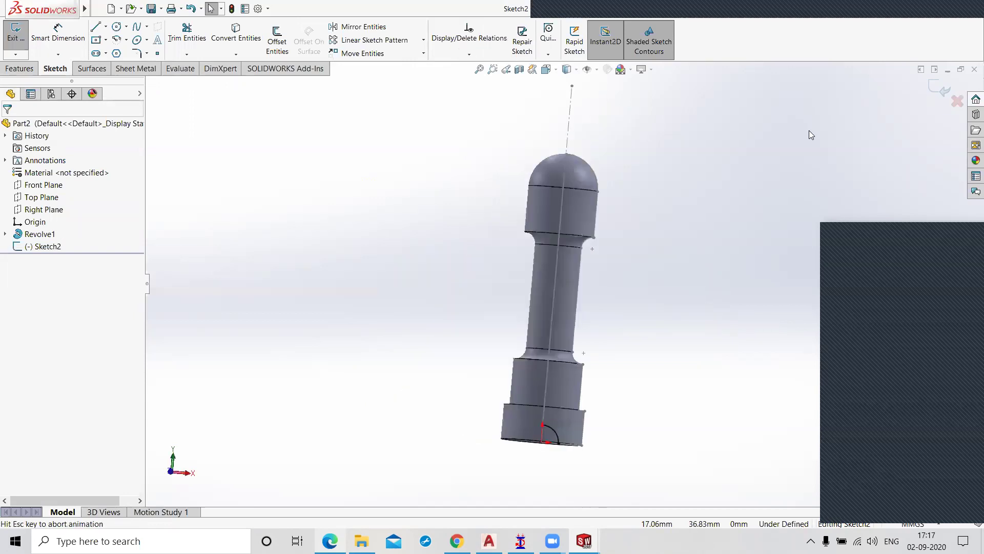
scroll(567, 458, down, 5)
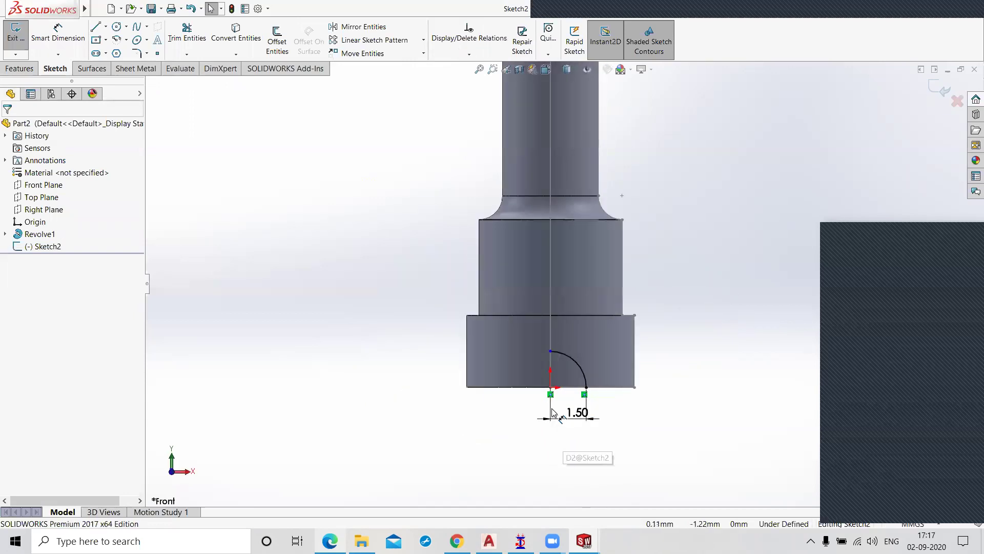
scroll(551, 300, down, 5)
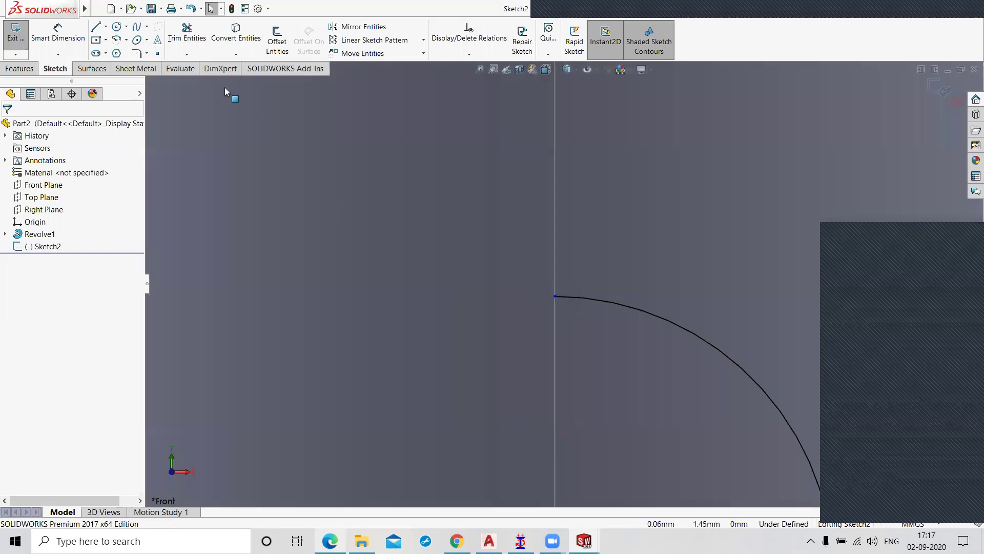
key(f)
click(106, 27)
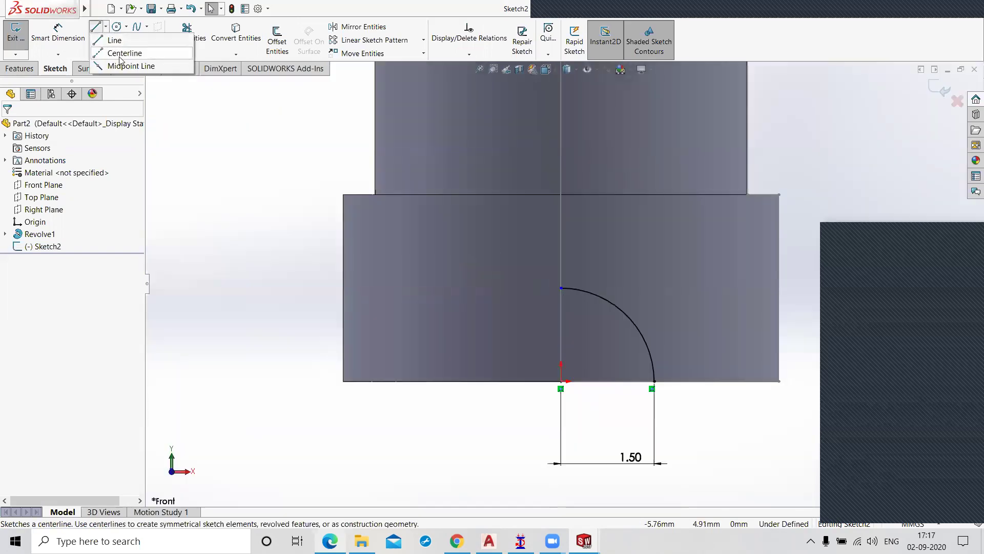
click(120, 59)
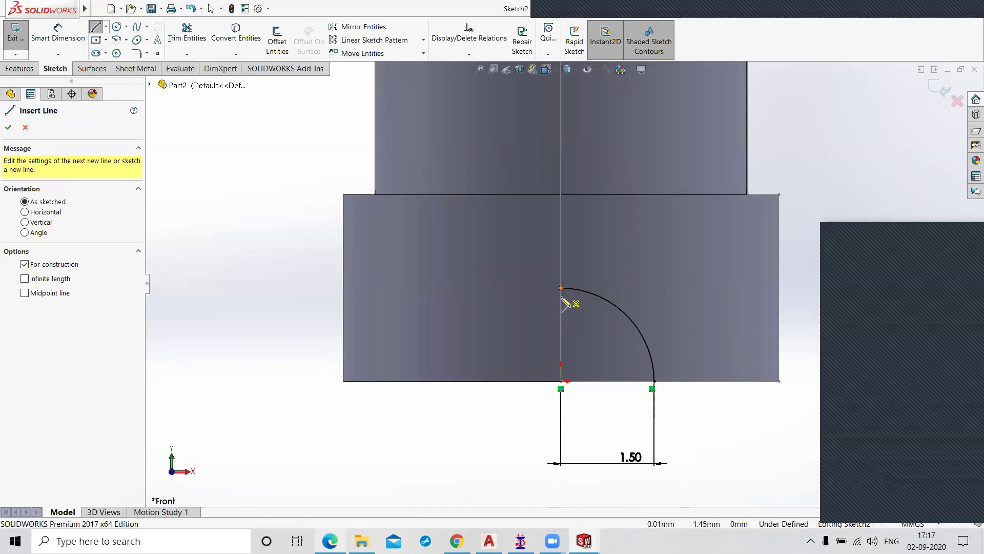
click(562, 289)
click(561, 381)
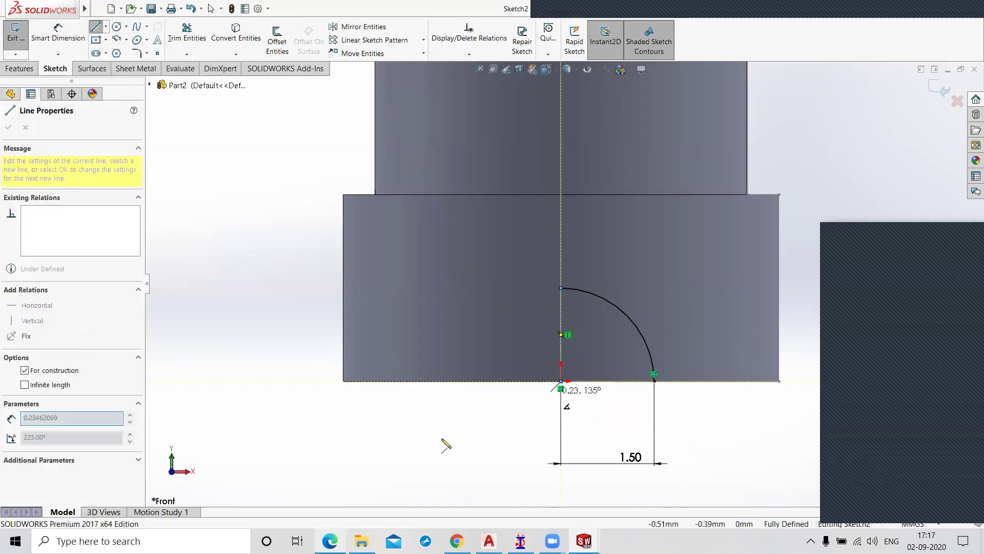
right_click(427, 419)
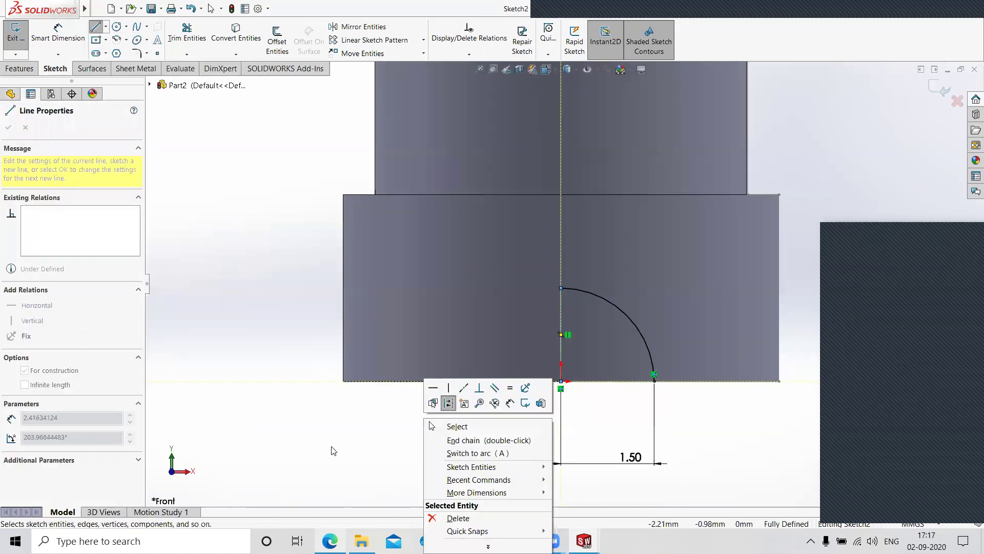
key(Escape)
key(Escape)
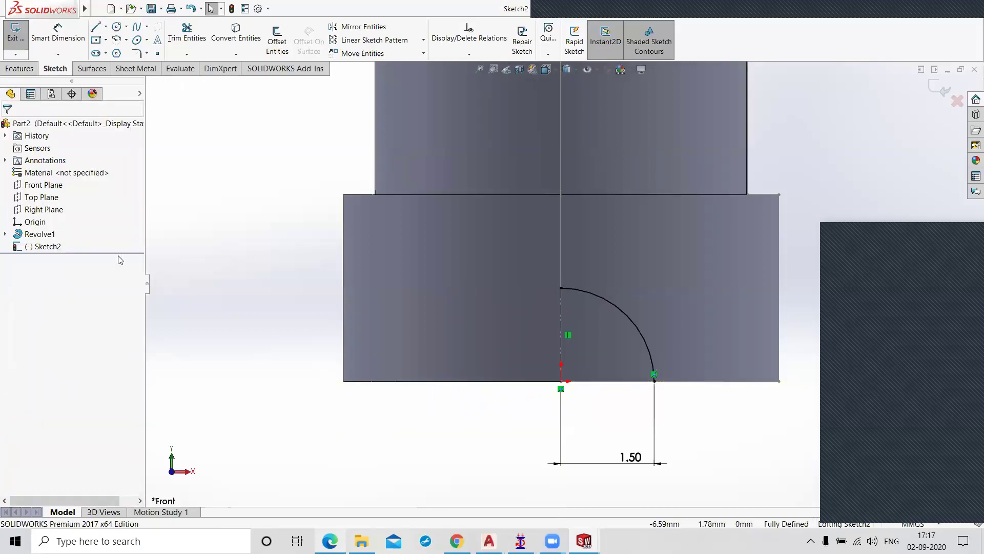
- Exit the sketch and try a Revolved Cut from the quarter arc, declining automatic closing of the open profile
click(942, 87)
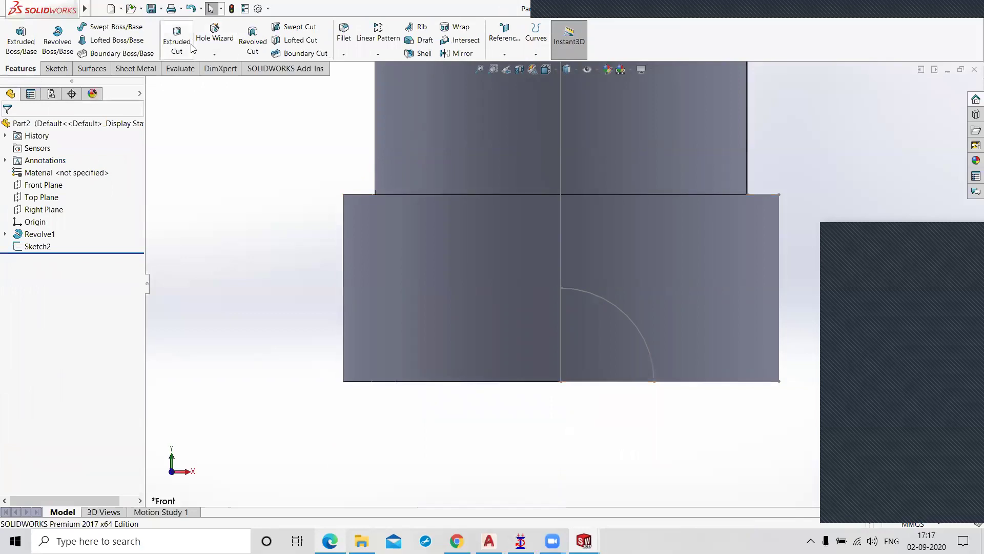
click(252, 42)
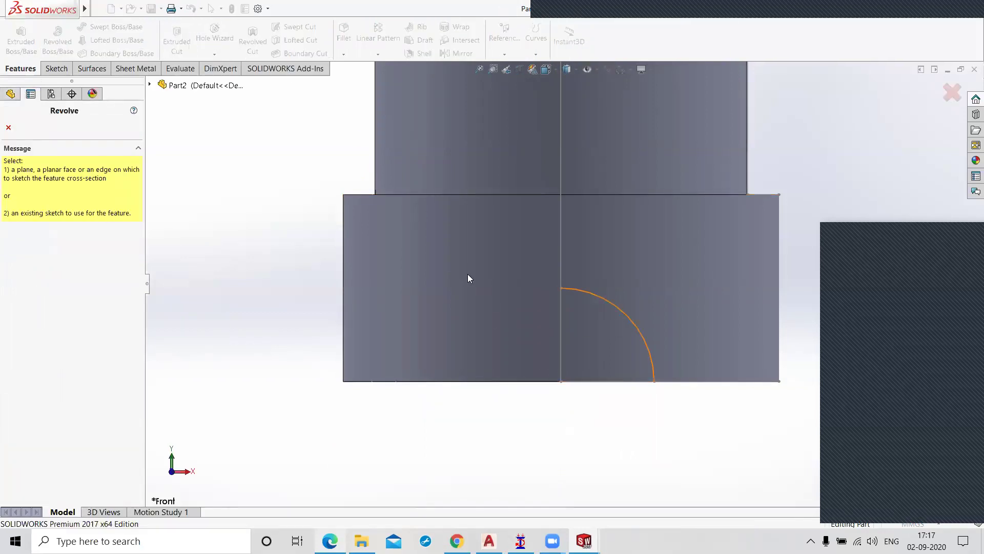
click(399, 238)
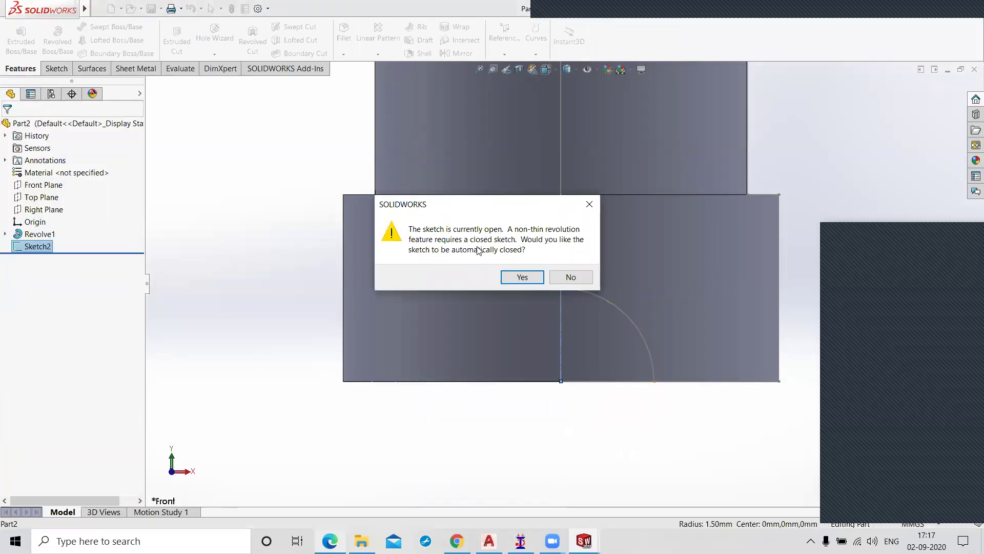
click(570, 277)
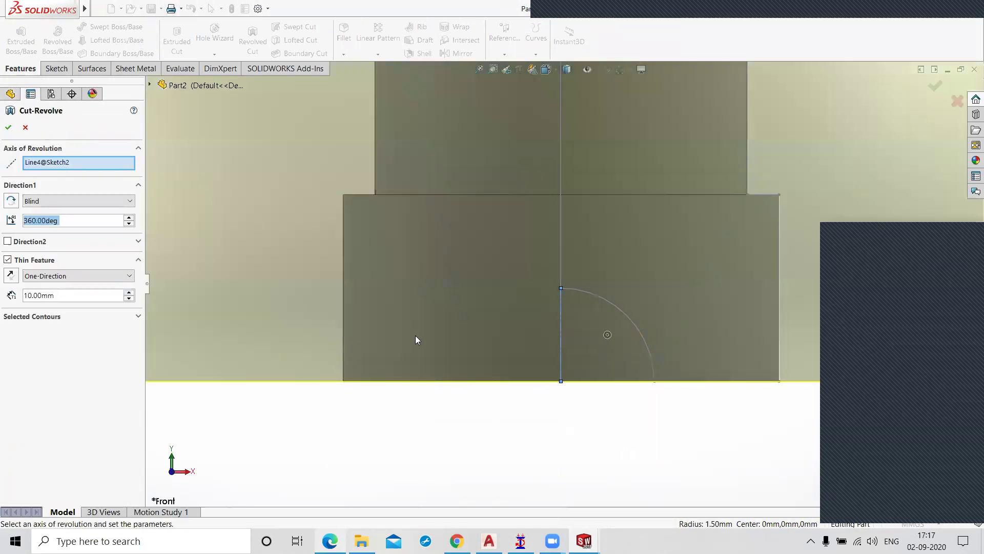
click(25, 128)
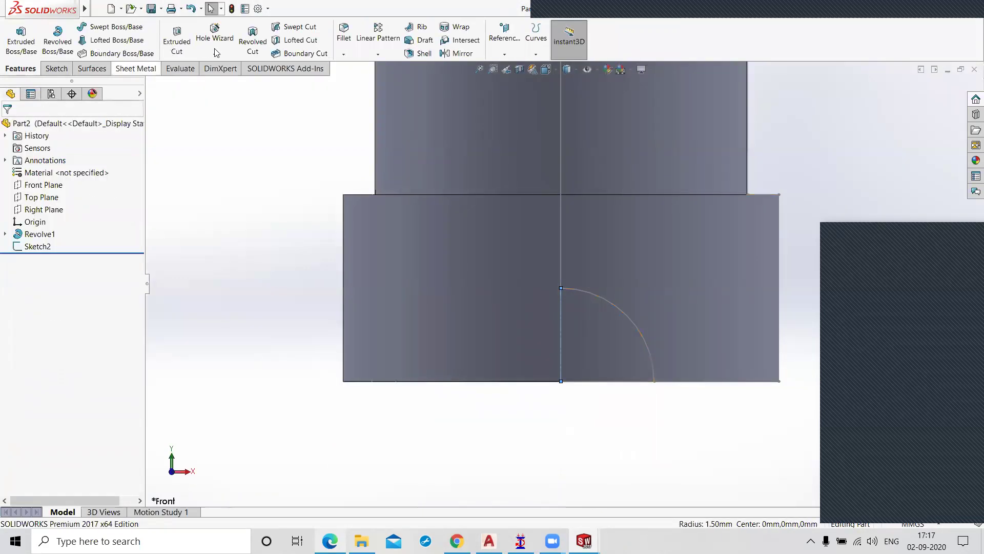
- Reopen the quarter-arc sketch and draw a 1.5 mm horizontal line from the origin to the arc's lower end
double_click(606, 299)
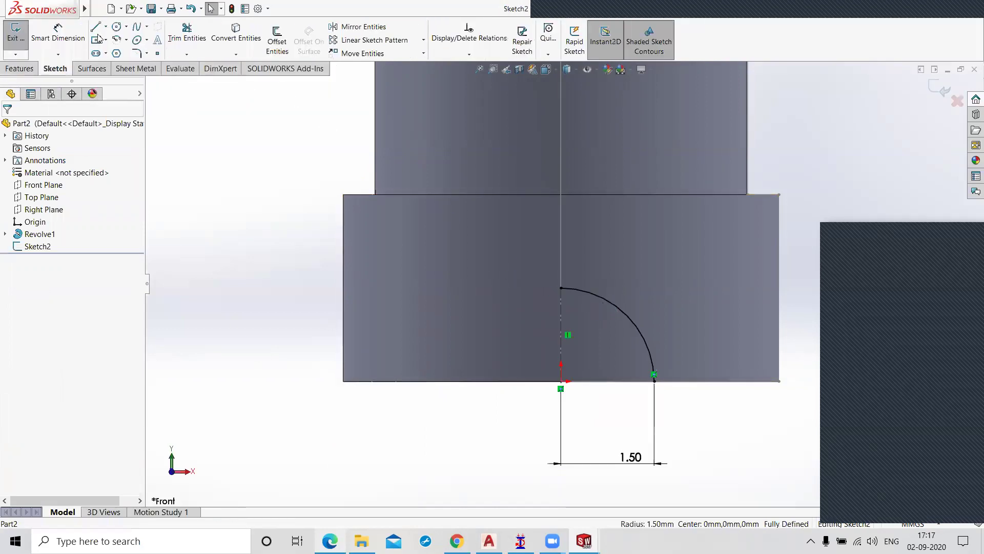
key(l)
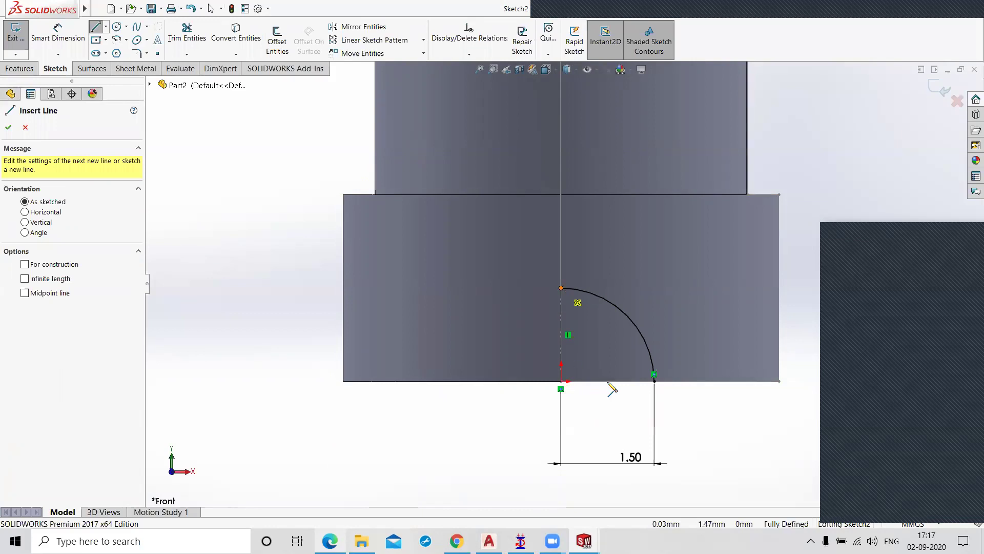
mouse_move(562, 390)
mouse_down()
mouse_move(575, 402)
mouse_move(659, 391)
mouse_move(654, 382)
mouse_up()
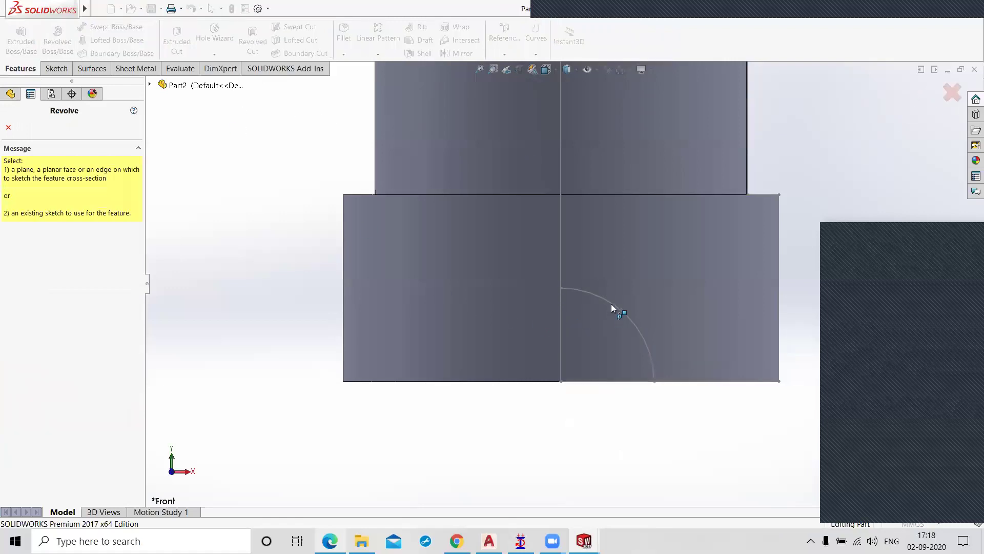
- Cut the hemispherical recess into the base by revolving the quarter-circle sketch 360° about its vertical centreline
click(611, 306)
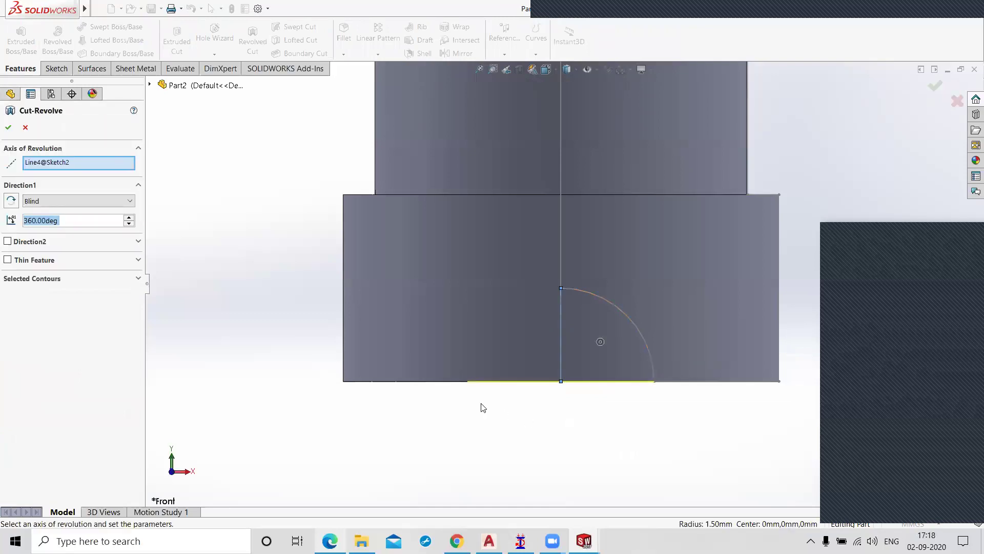
click(9, 127)
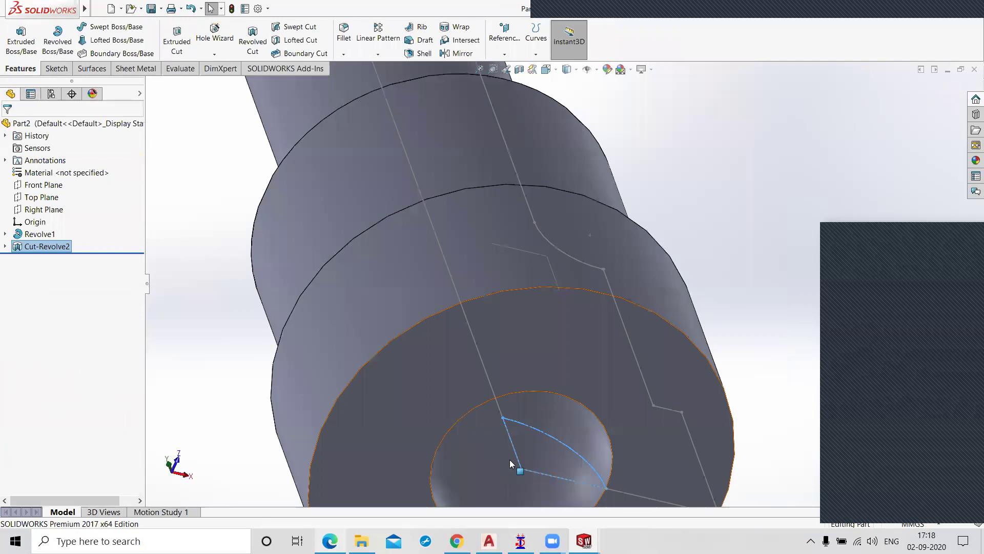
scroll(499, 405, down, 5)
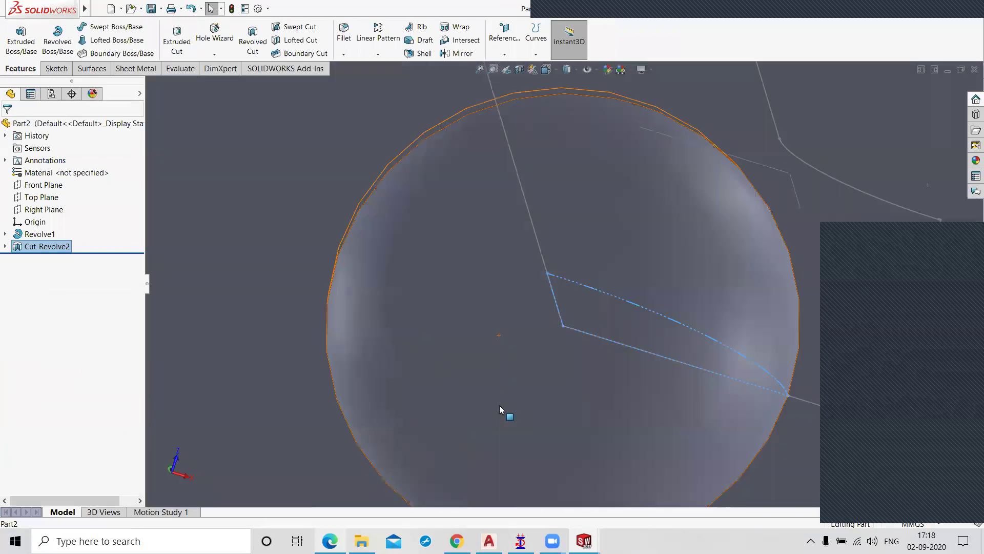
scroll(378, 387, up, 5)
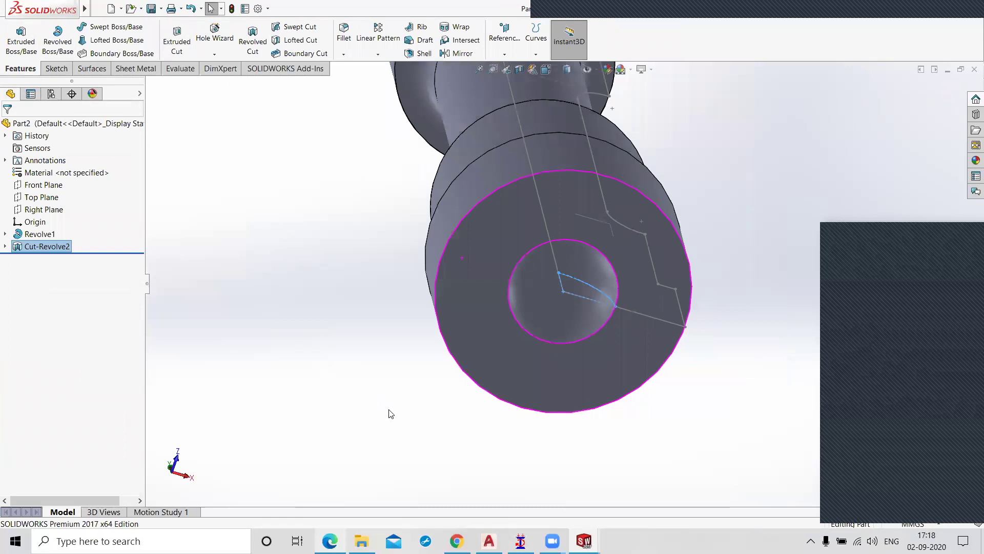
middle_drag(391, 414, 405, 435)
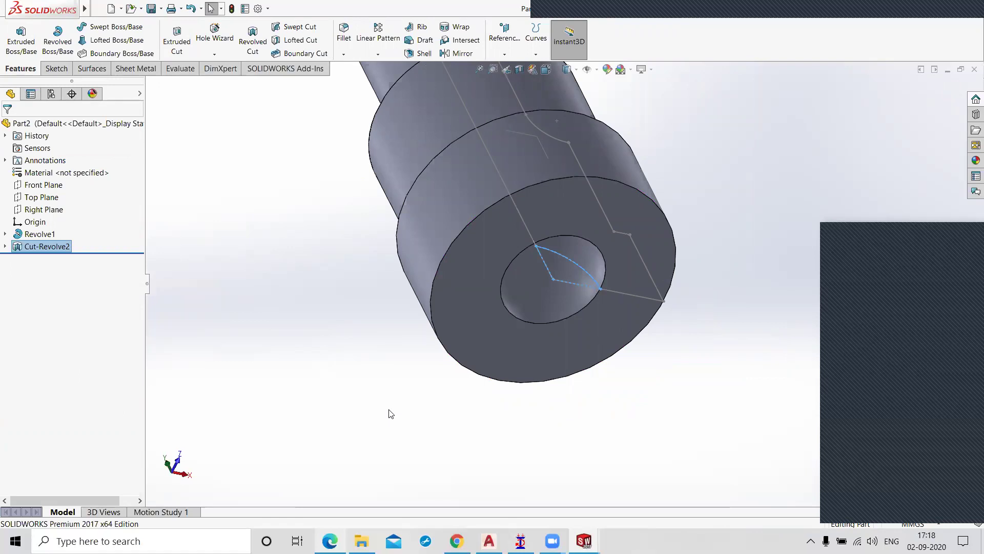
scroll(403, 406, down, 3)
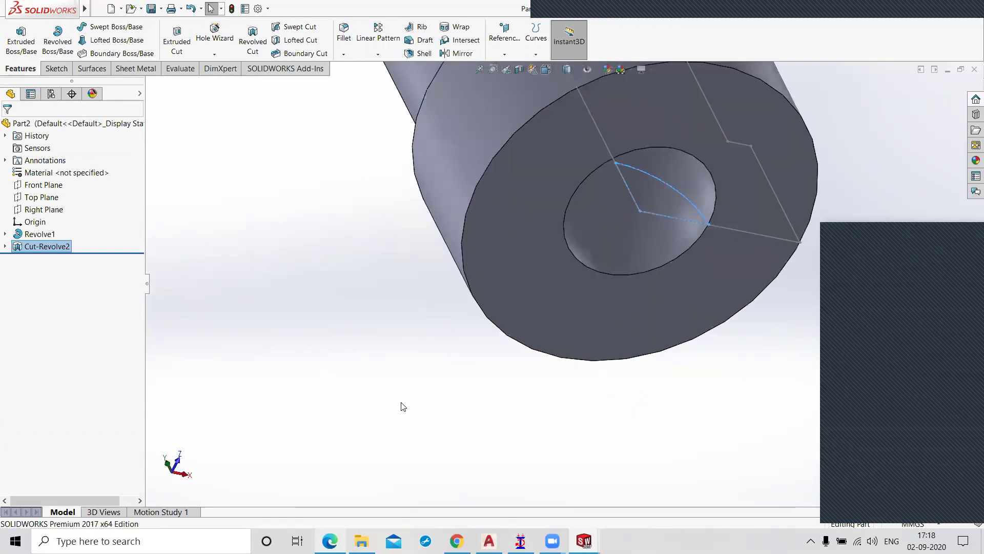
scroll(403, 406, up, 10)
middle_drag(507, 336, 593, 385)
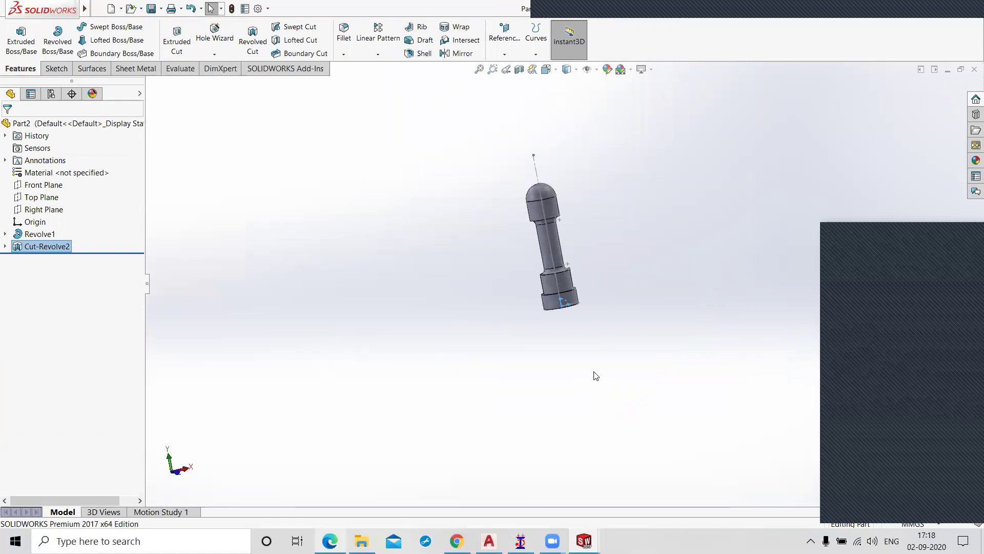